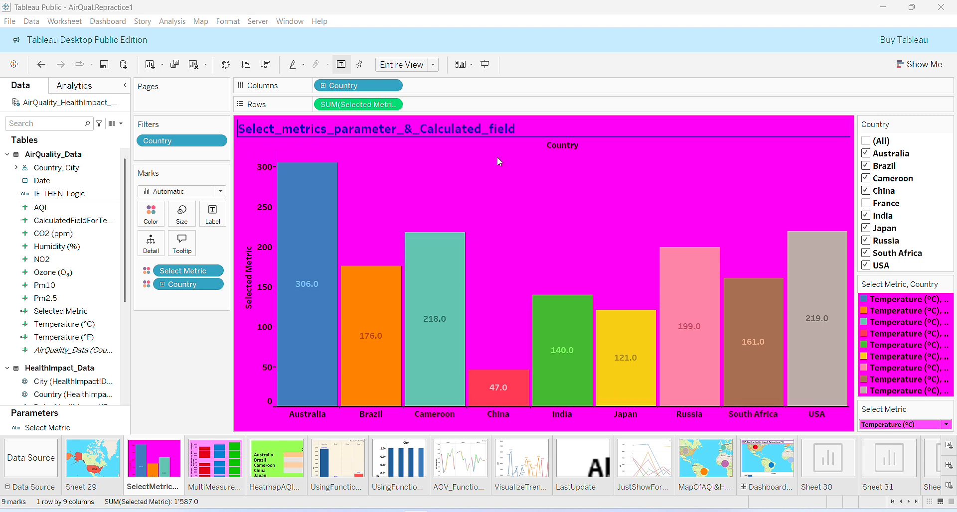
# Step: Browse the existing multi-measure, heatmap and map worksheets, then switch to the sheet sorter view
pyautogui.click(218, 466)
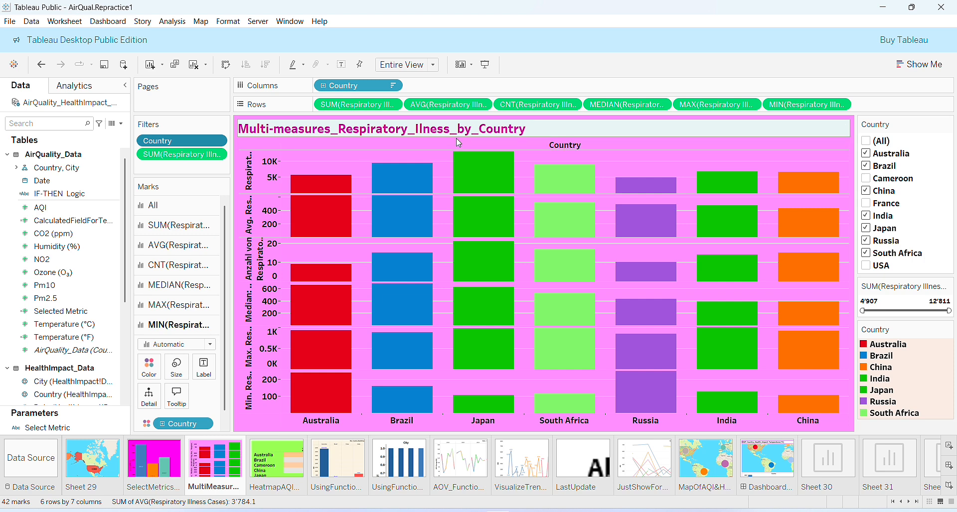
pyautogui.click(277, 467)
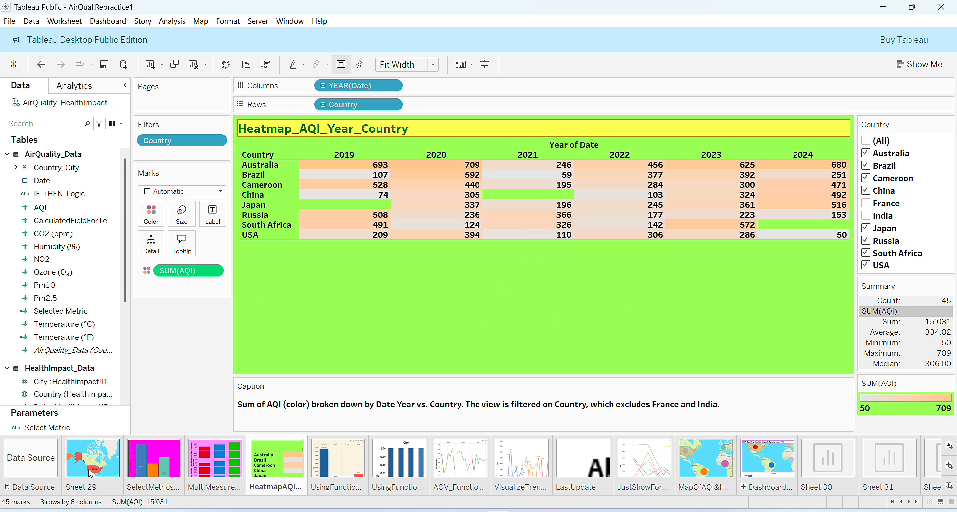
pyautogui.click(109, 459)
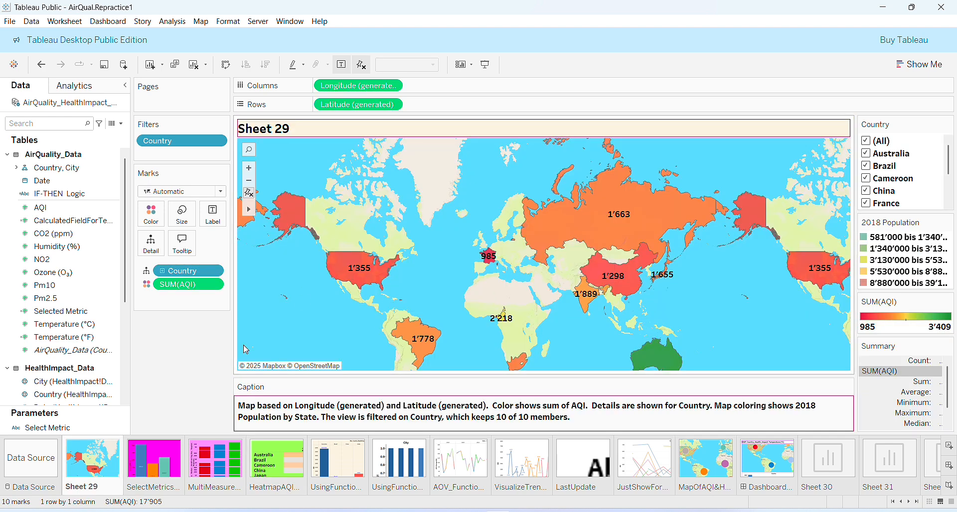
pyautogui.click(895, 503)
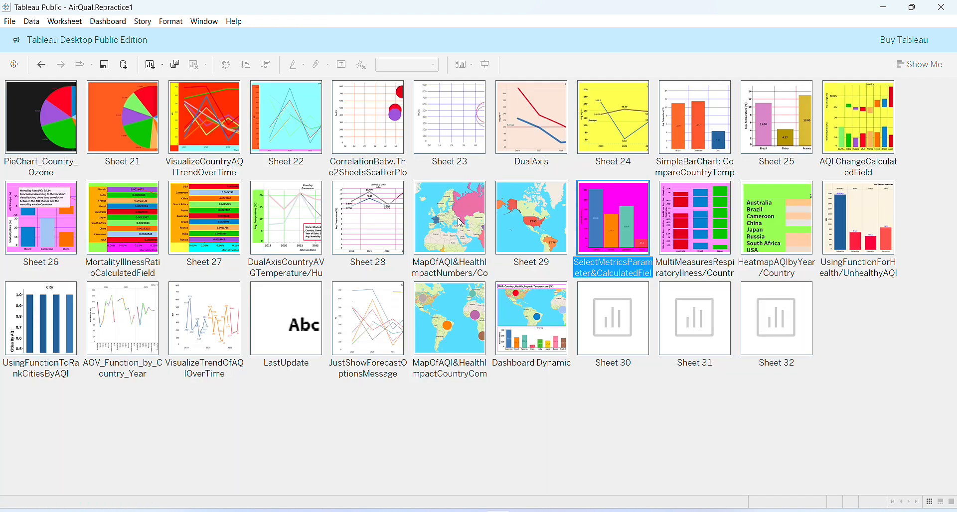
# Step: Open the AQI and health-impact map sheet, inspect the country tooltips, and return to the sheet sorter
pyautogui.doubleClick(453, 232)
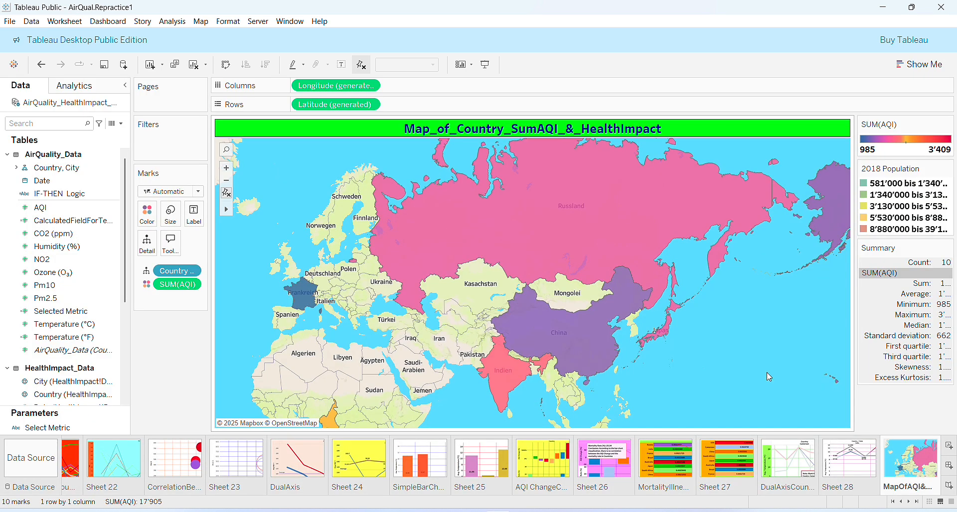
pyautogui.moveTo(697, 224)
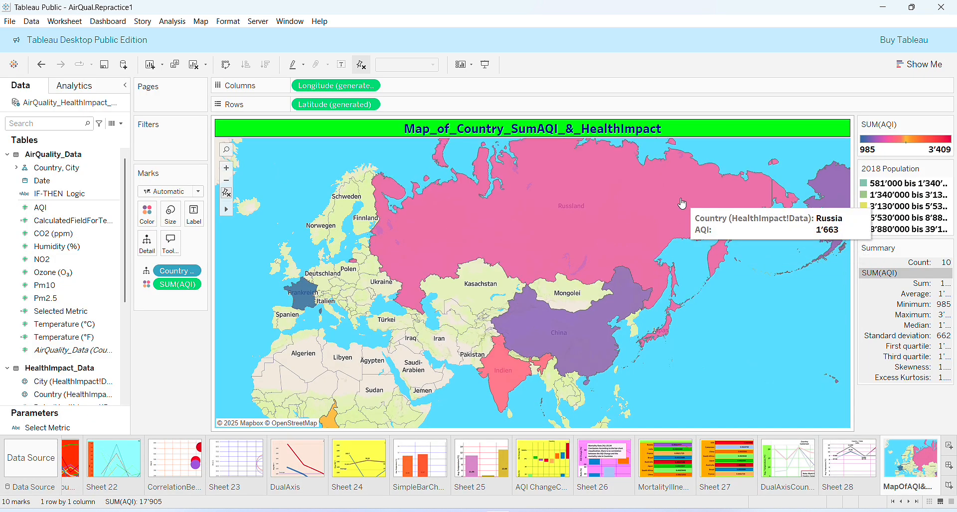
pyautogui.click(682, 203)
pyautogui.click(719, 342)
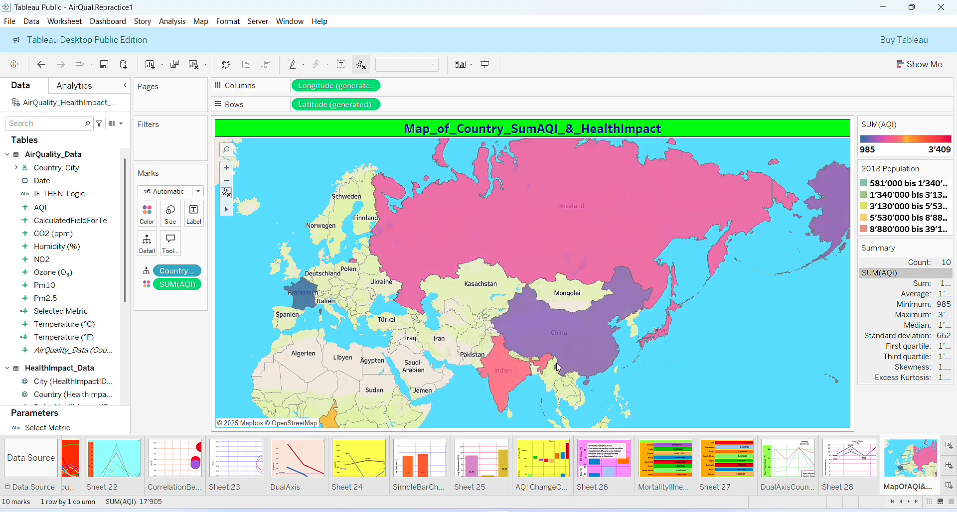
pyautogui.click(882, 454)
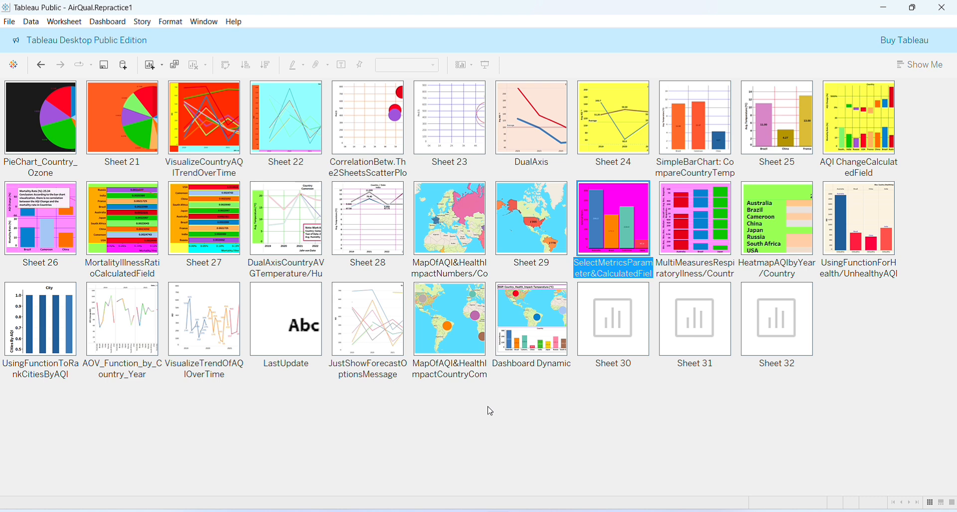
# Step: Reorder the blank Sheets 30, 31 and 32 to follow the SelectMetrics, MultiMeasures and HeatmapAQI sheets respectively
pyautogui.click(628, 353)
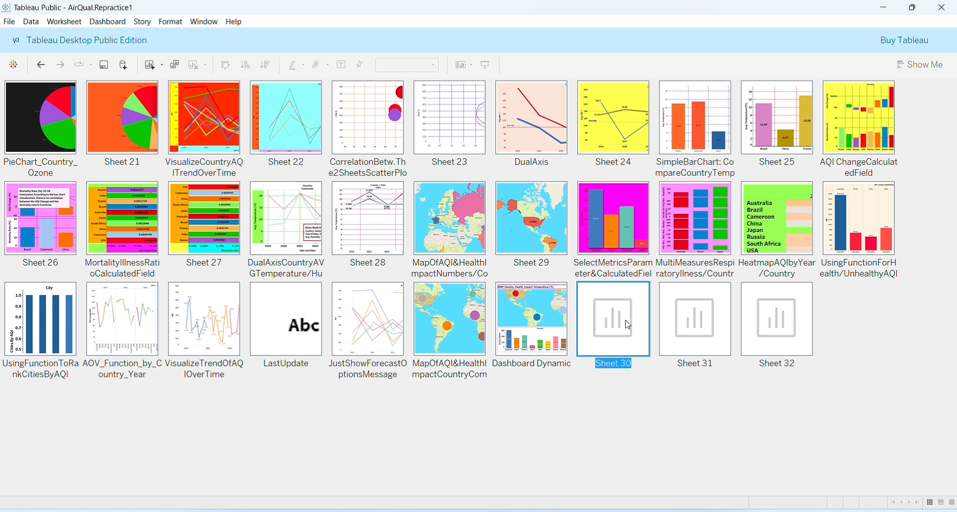
pyautogui.moveTo(627, 325); pyautogui.dragTo(666, 242)
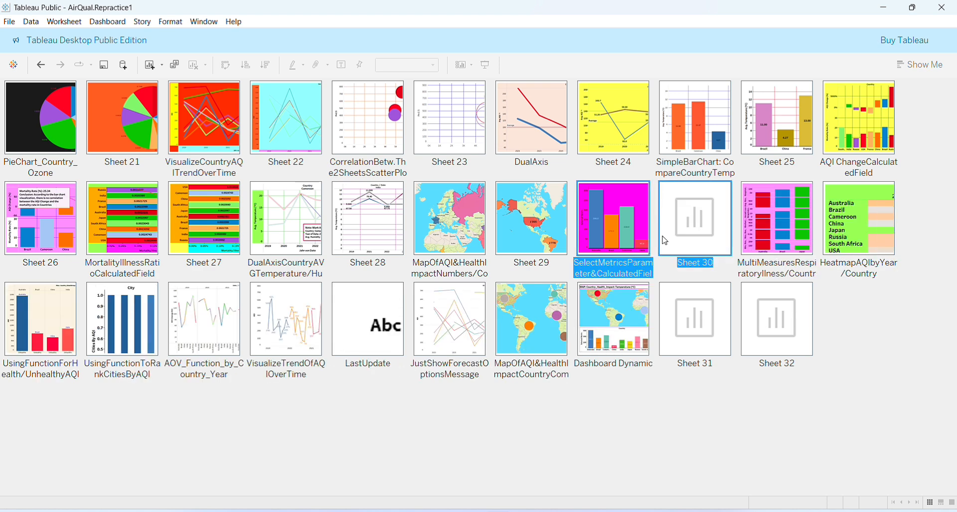
pyautogui.click(696, 329)
pyautogui.moveTo(697, 330); pyautogui.dragTo(808, 235)
pyautogui.click(777, 343)
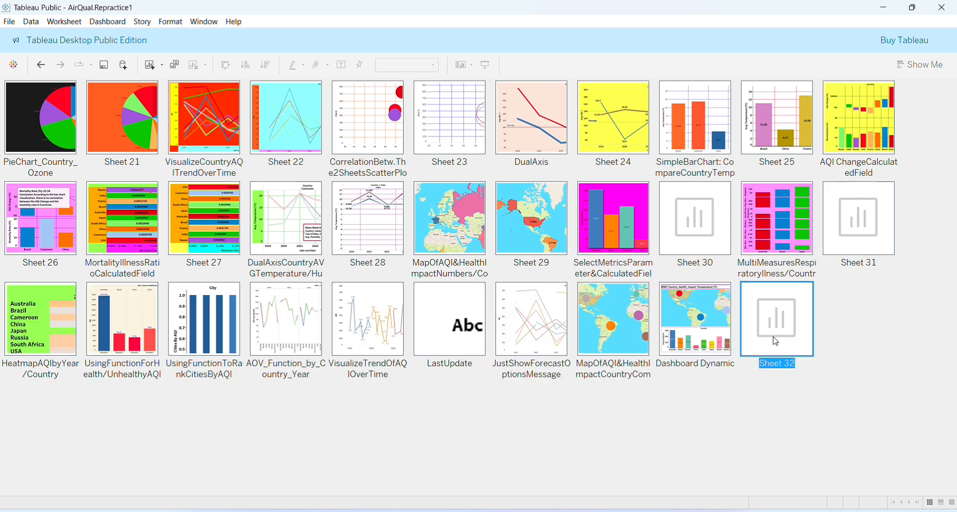
pyautogui.moveTo(776, 342); pyautogui.dragTo(86, 369)
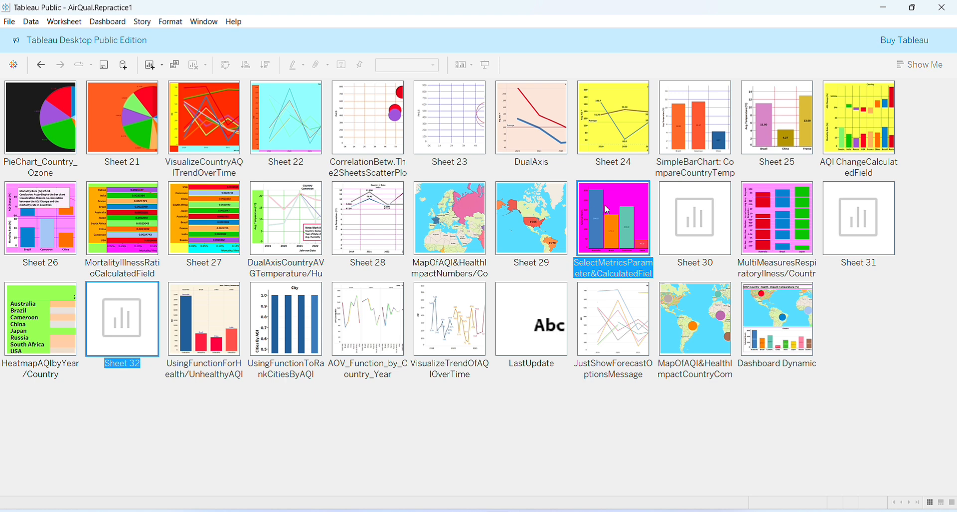
# Step: Open the SelectMetrics parameter sheet and inspect the bar values by country
pyautogui.doubleClick(628, 218)
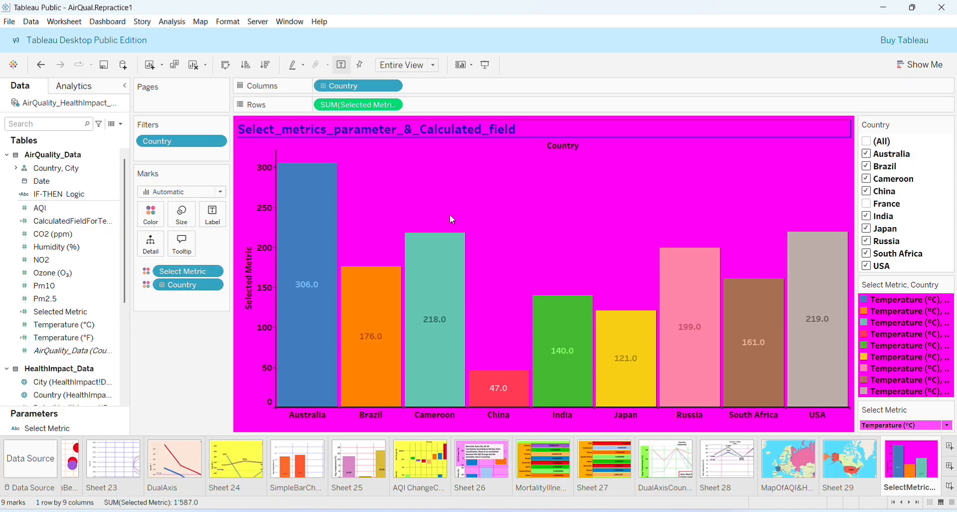
pyautogui.click(442, 275)
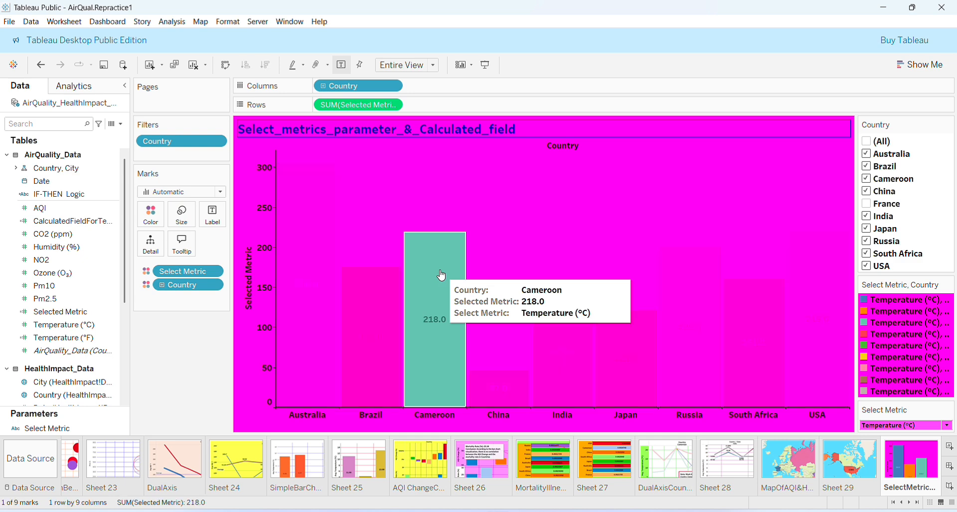
pyautogui.click(400, 188)
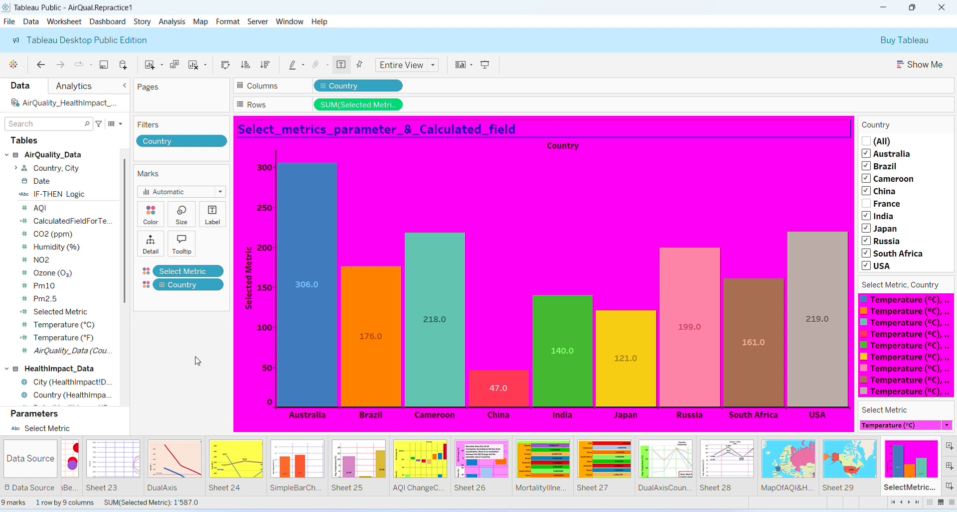
pyautogui.click(80, 249)
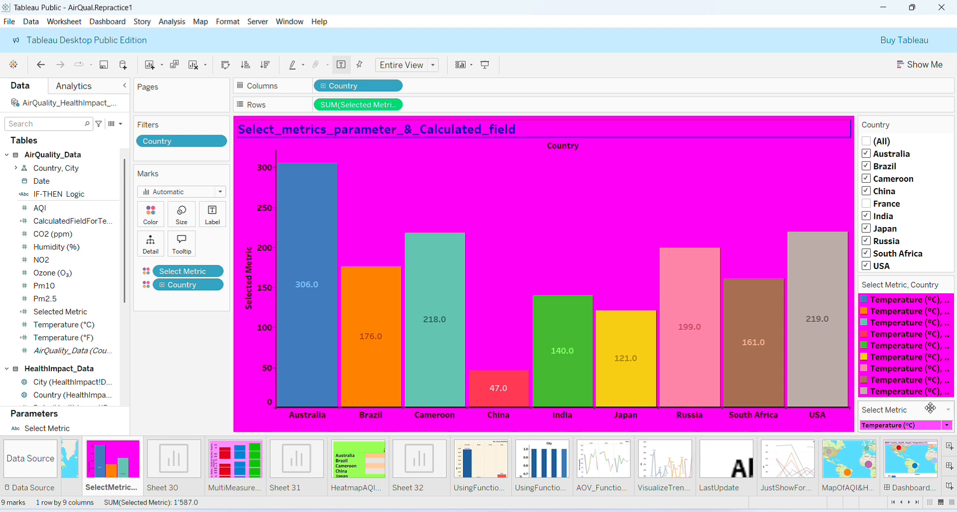
# Step: Switch the Select Metric parameter to AQI and back to Temperature (°C) to compare the chart
pyautogui.click(948, 428)
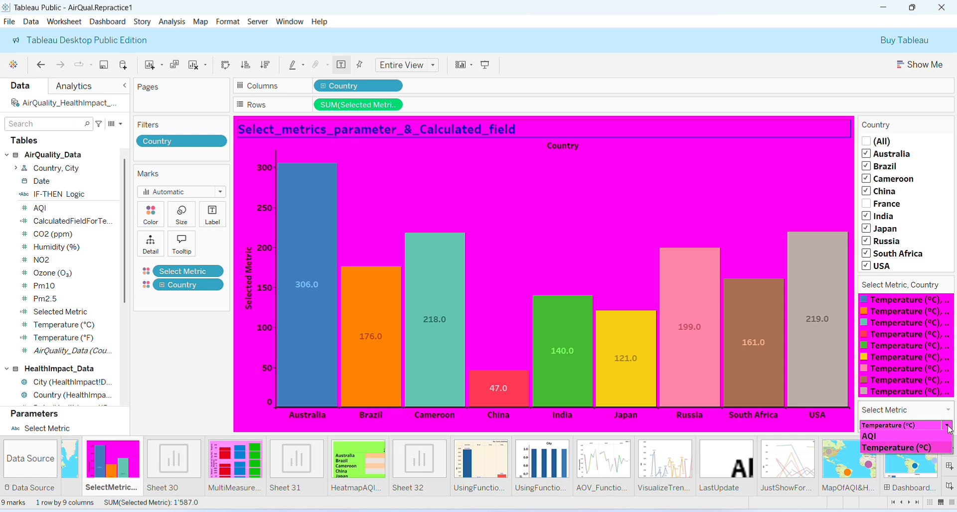
pyautogui.click(913, 438)
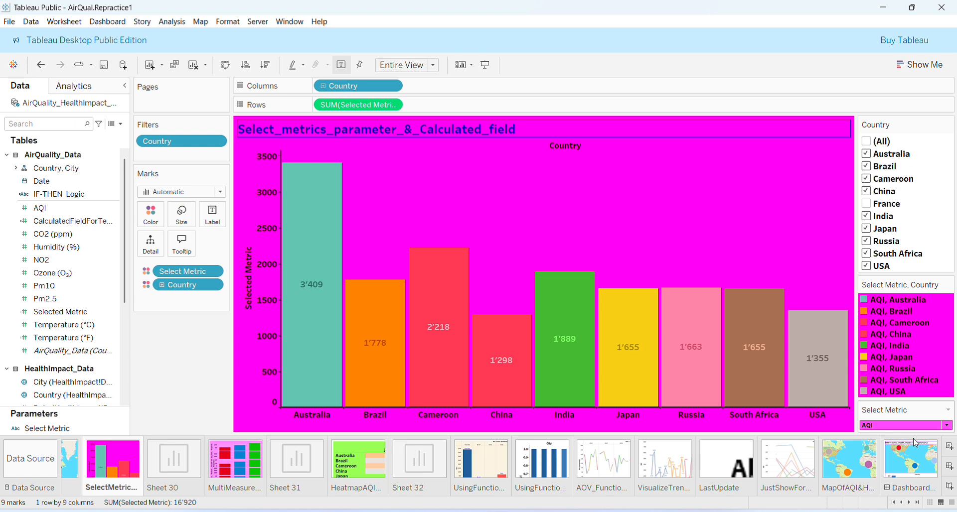
pyautogui.click(944, 426)
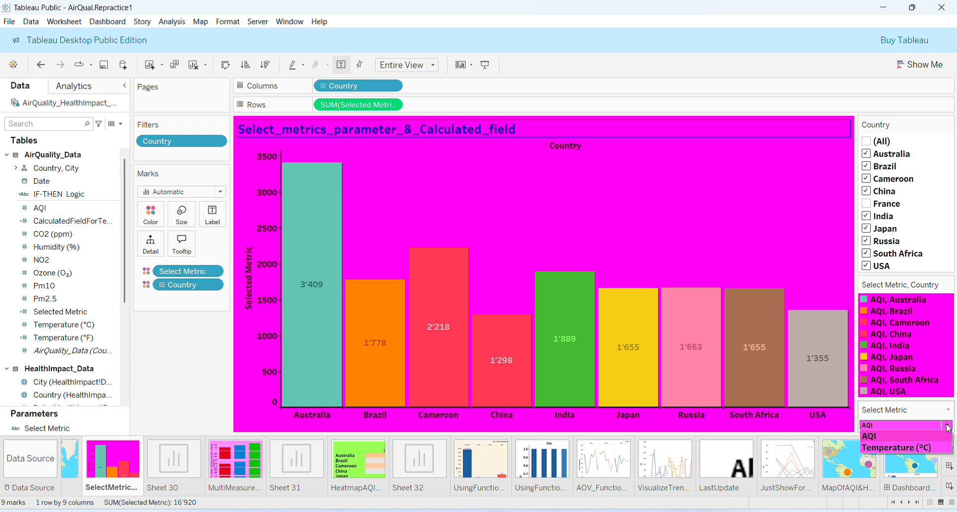
pyautogui.click(929, 447)
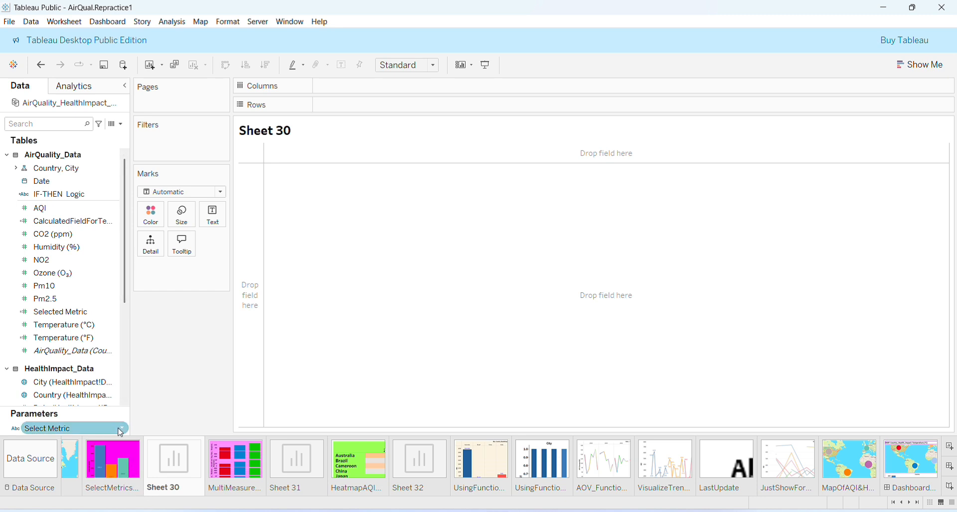
pyautogui.click(122, 124)
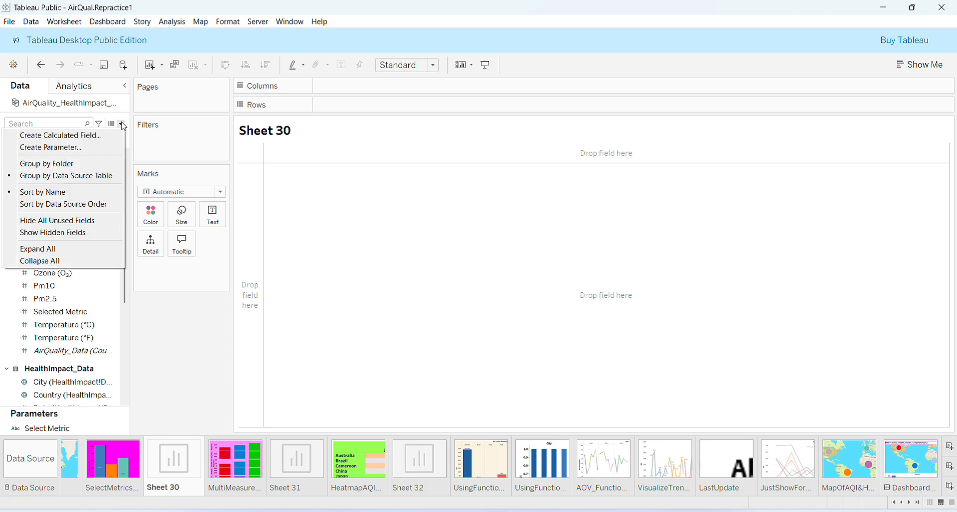
pyautogui.click(94, 148)
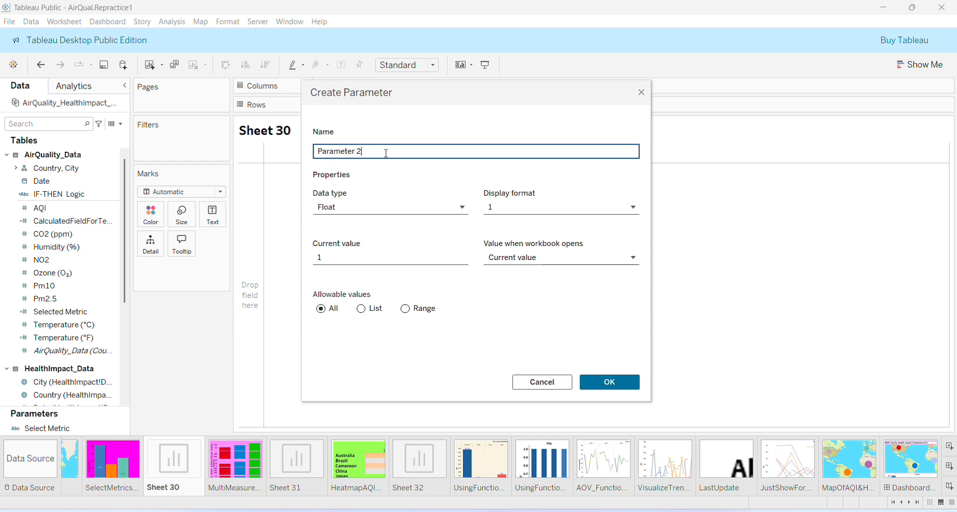
pyautogui.click(463, 208)
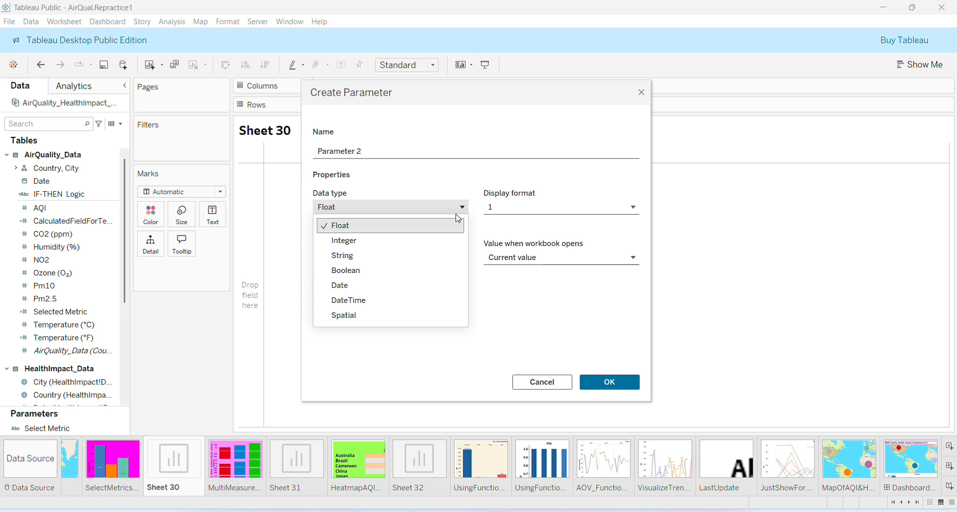
pyautogui.click(420, 256)
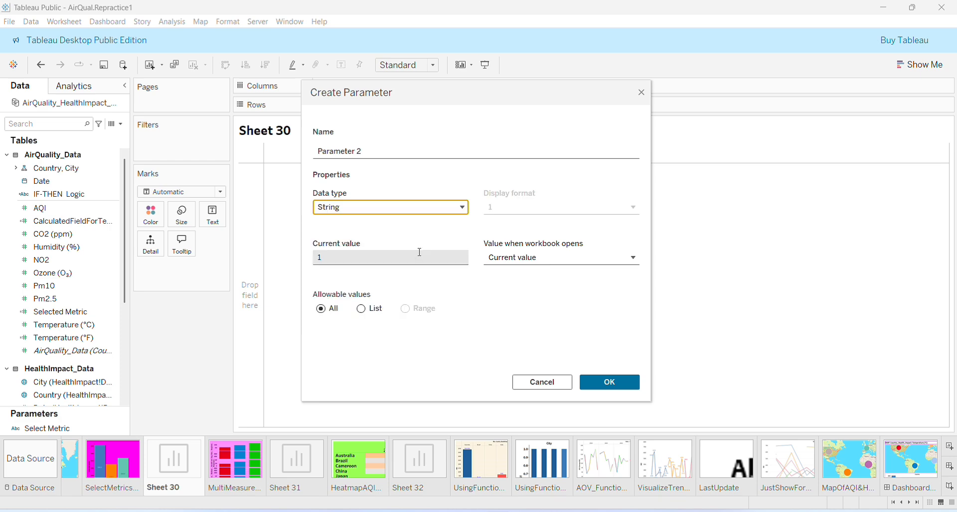
pyautogui.click(641, 93)
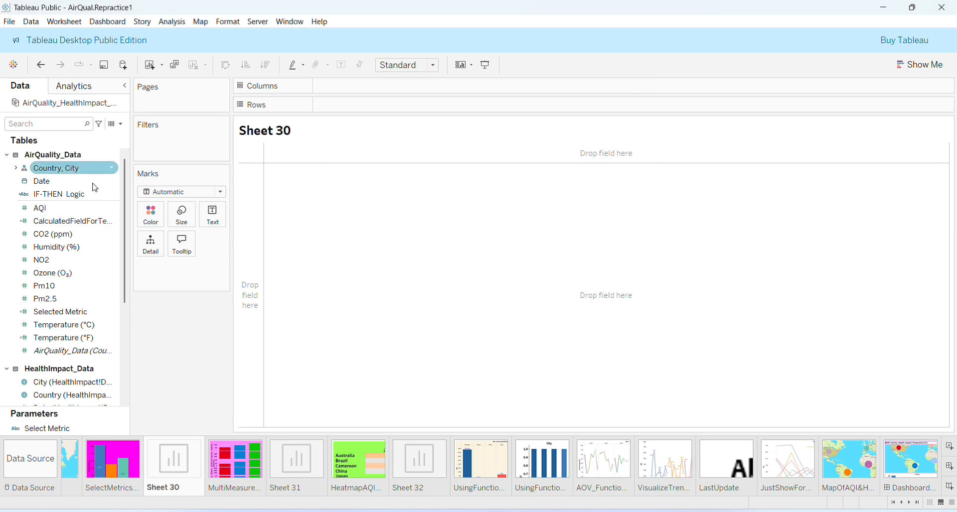
# Step: Open the Select Metric parameter's settings to examine its data type and list of allowable values
pyautogui.click(78, 430)
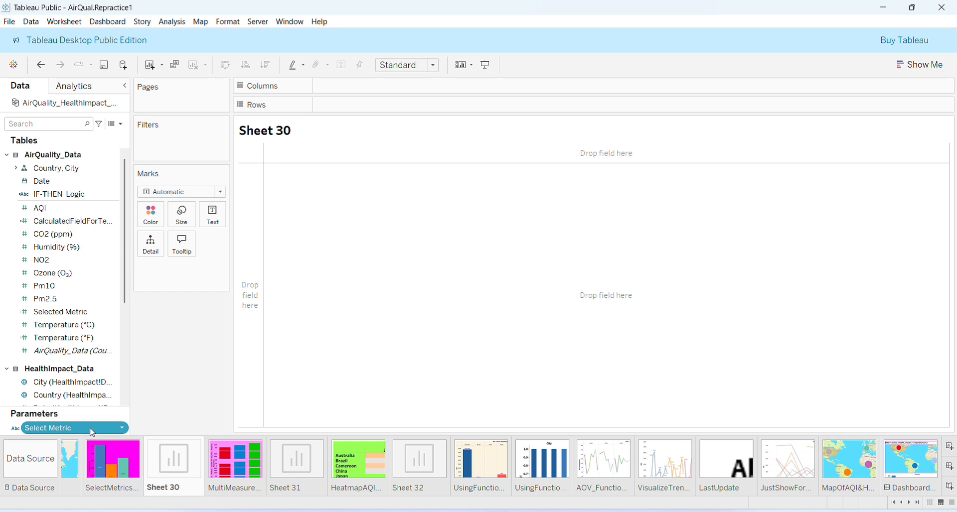
pyautogui.click(122, 431)
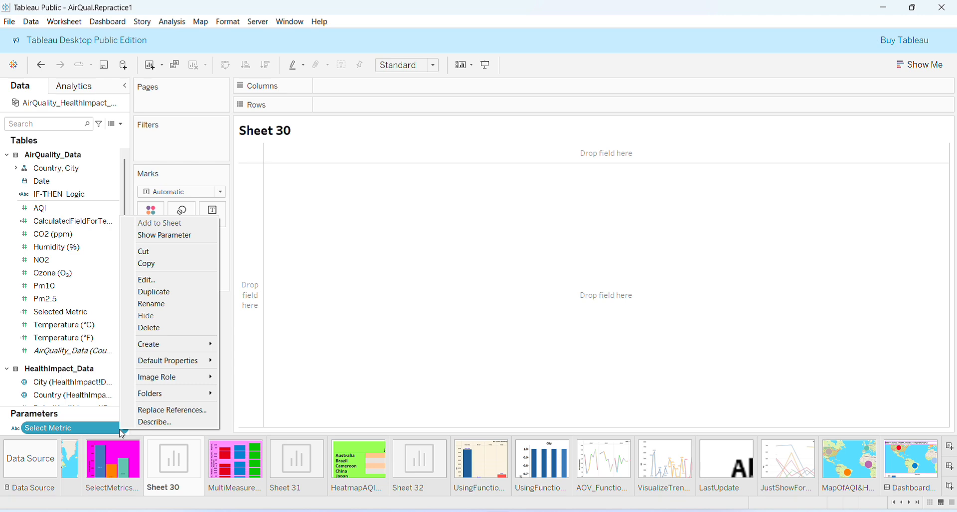
pyautogui.click(162, 286)
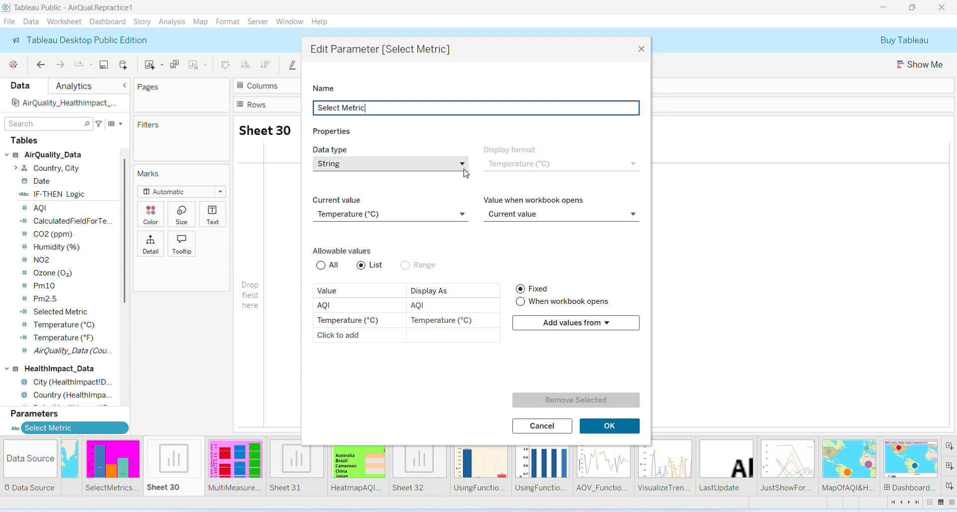
pyautogui.click(362, 266)
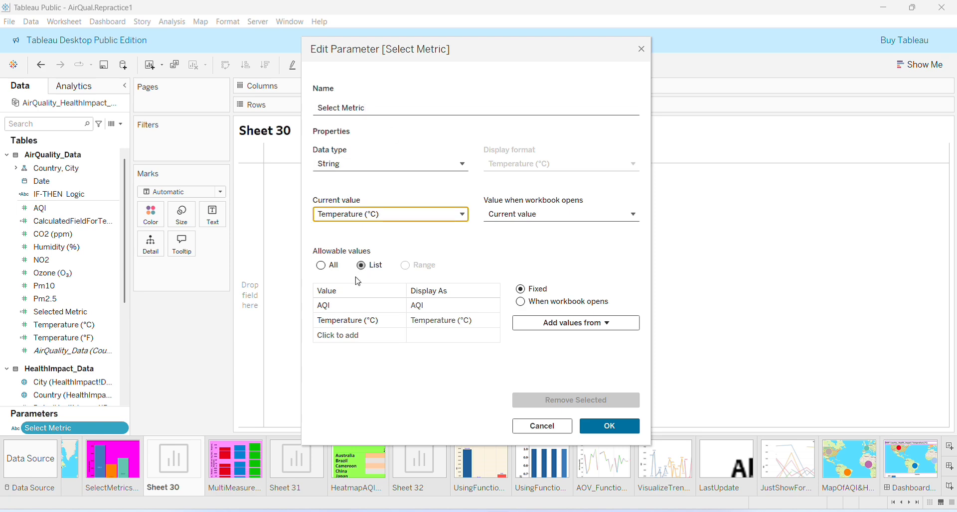
pyautogui.click(341, 313)
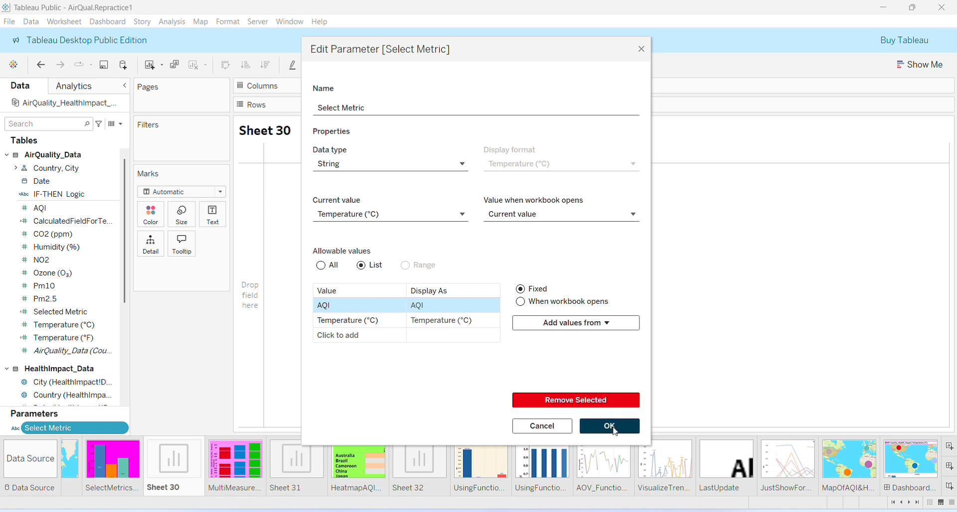
pyautogui.click(642, 51)
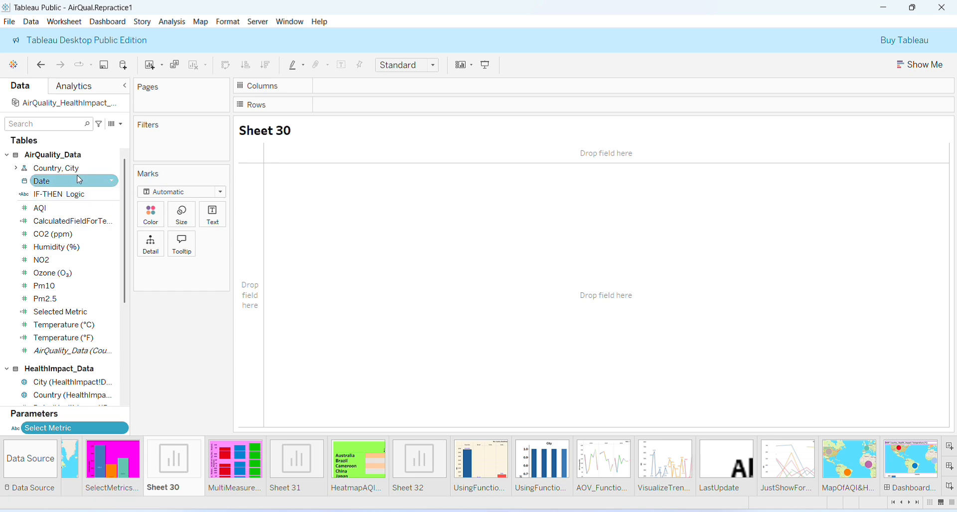
# Step: Place Country on Columns of Sheet 30 and add it as a filter keeping all countries selected
pyautogui.click(16, 168)
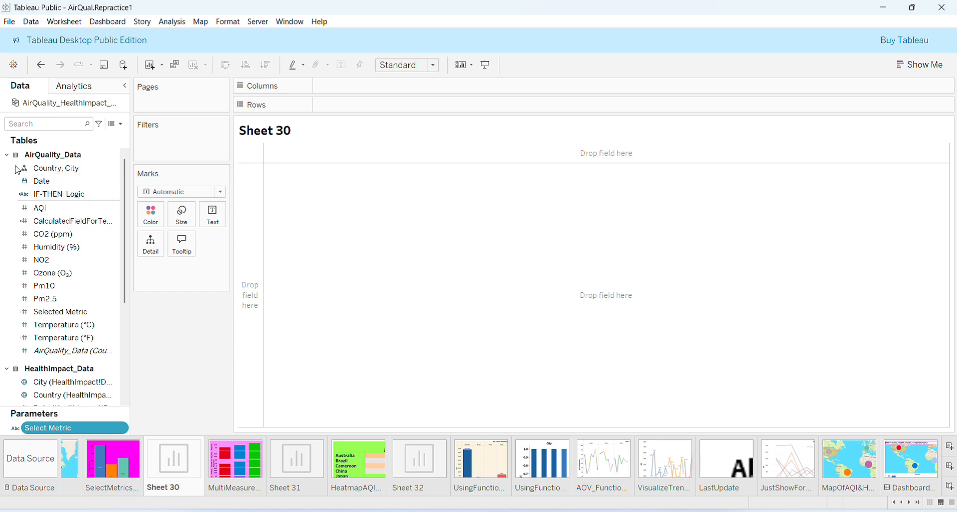
pyautogui.moveTo(30, 178)
pyautogui.mouseDown()
pyautogui.moveTo(100, 184)
pyautogui.moveTo(344, 94)
pyautogui.mouseUp()
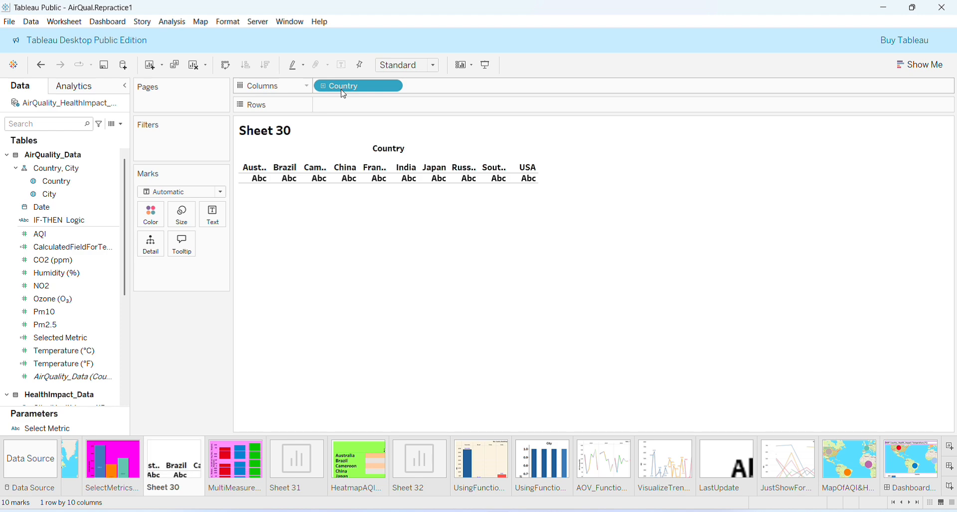
pyautogui.moveTo(85, 182); pyautogui.dragTo(156, 145)
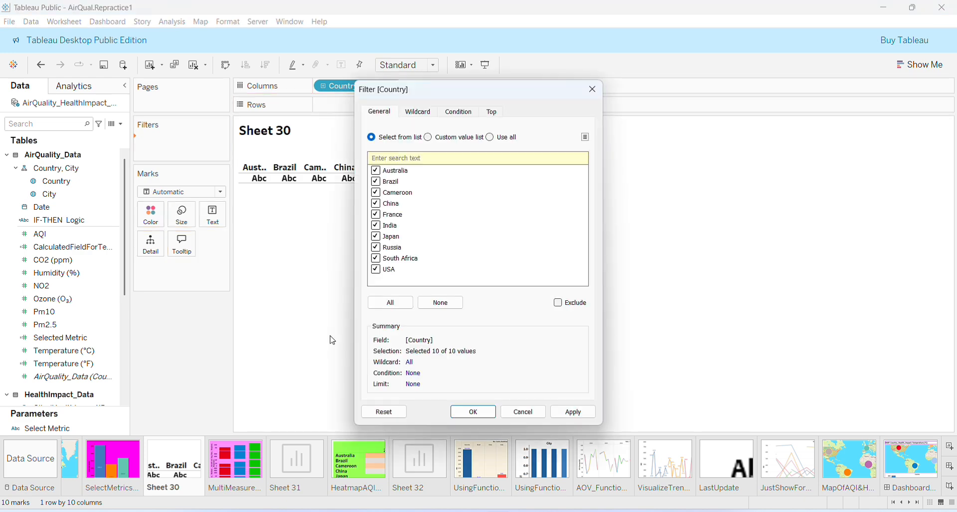
pyautogui.click(463, 415)
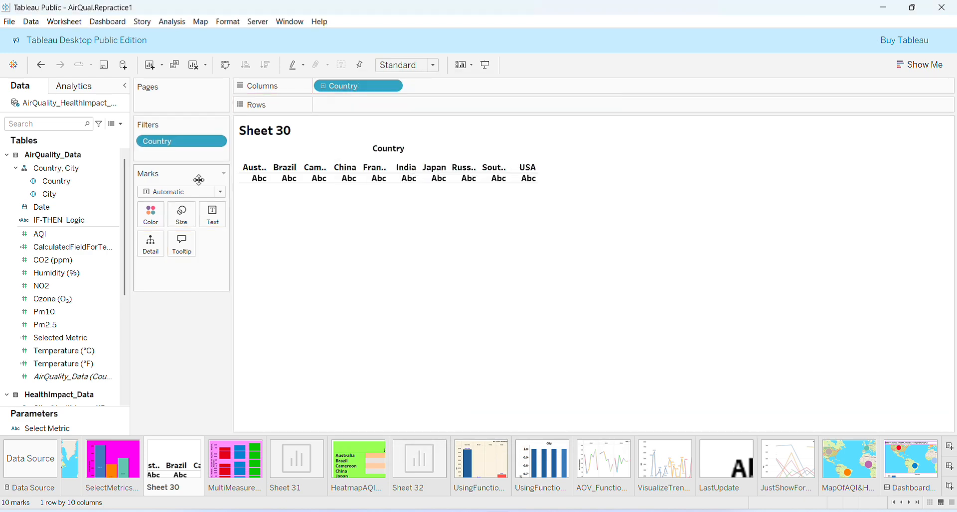
# Step: Show the Country filter card on Sheet 30
pyautogui.click(221, 142)
pyautogui.click(209, 171)
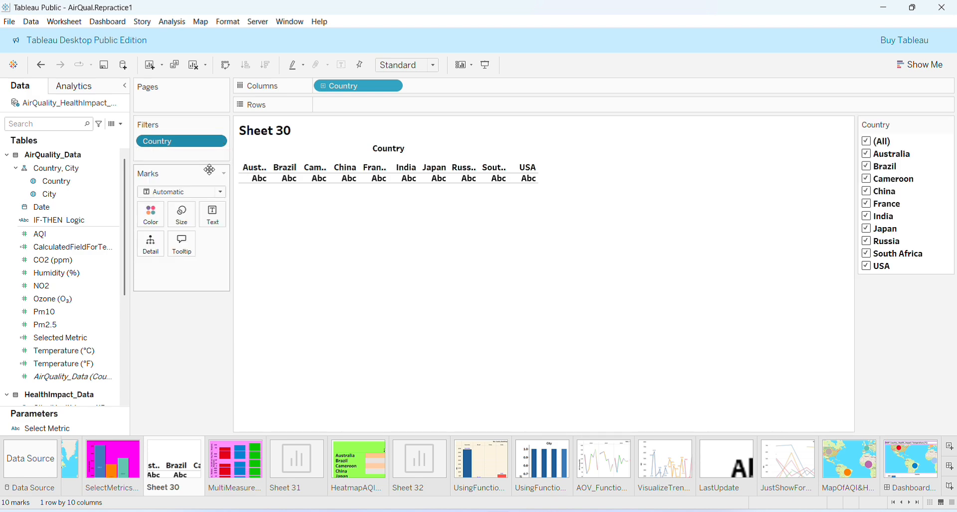
pyautogui.click(45, 311)
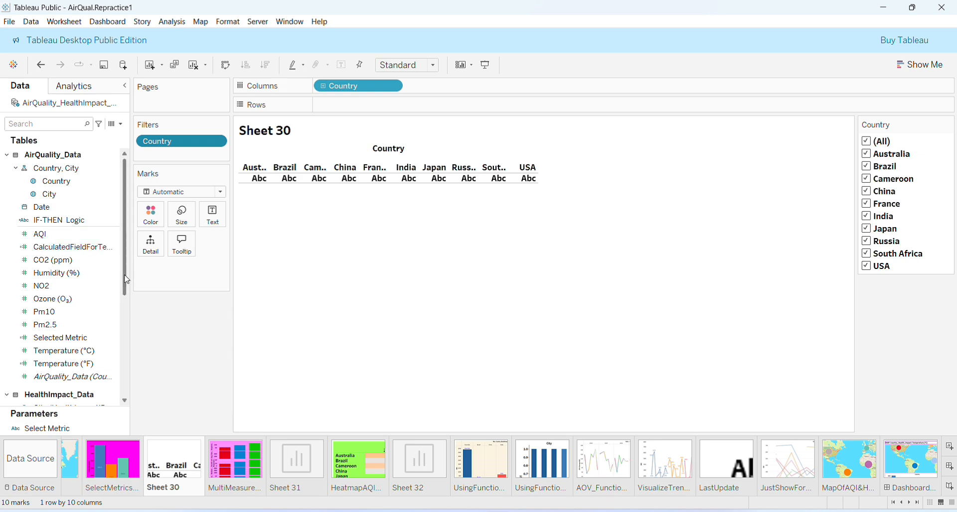
# Step: Open the Selected Metric calculated field to examine its CASE formula referencing the Select Metric parameter, then close it
pyautogui.moveTo(127, 281); pyautogui.dragTo(126, 315)
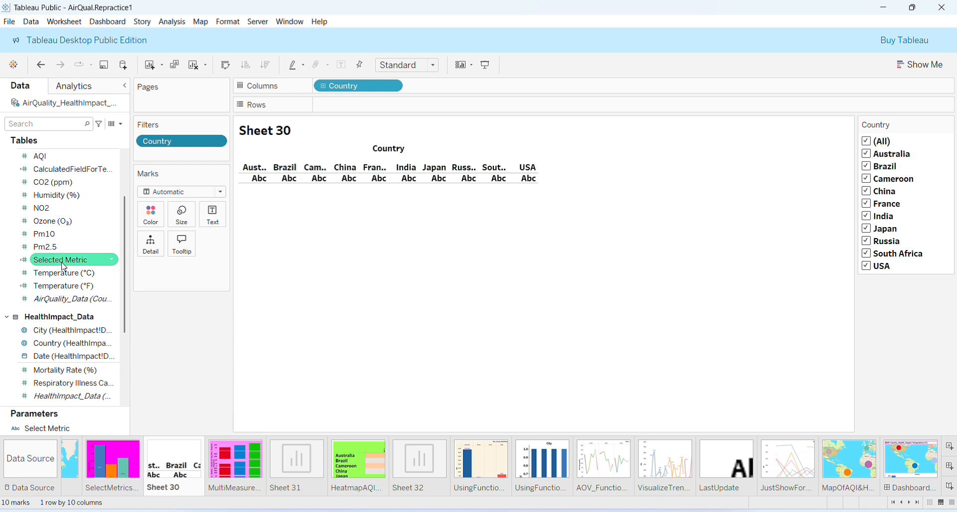
pyautogui.click(112, 263)
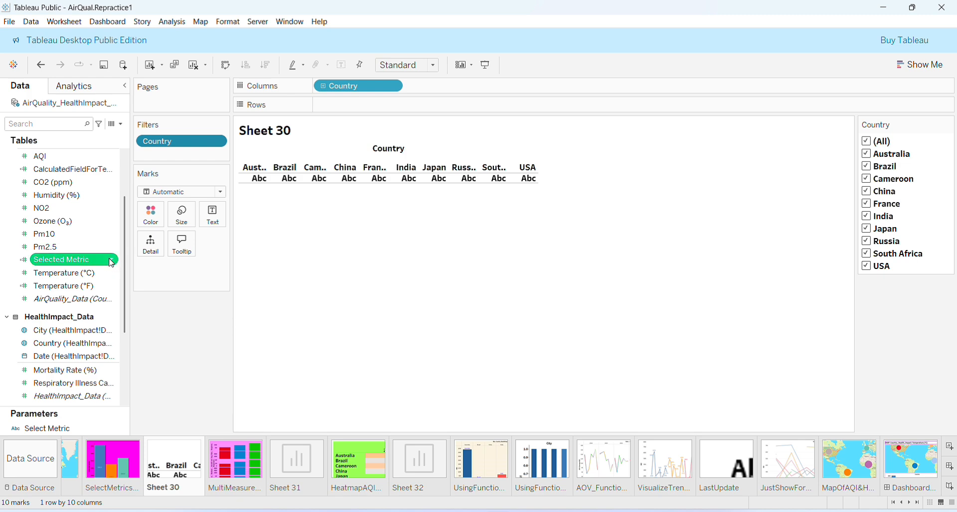
pyautogui.rightClick(112, 262)
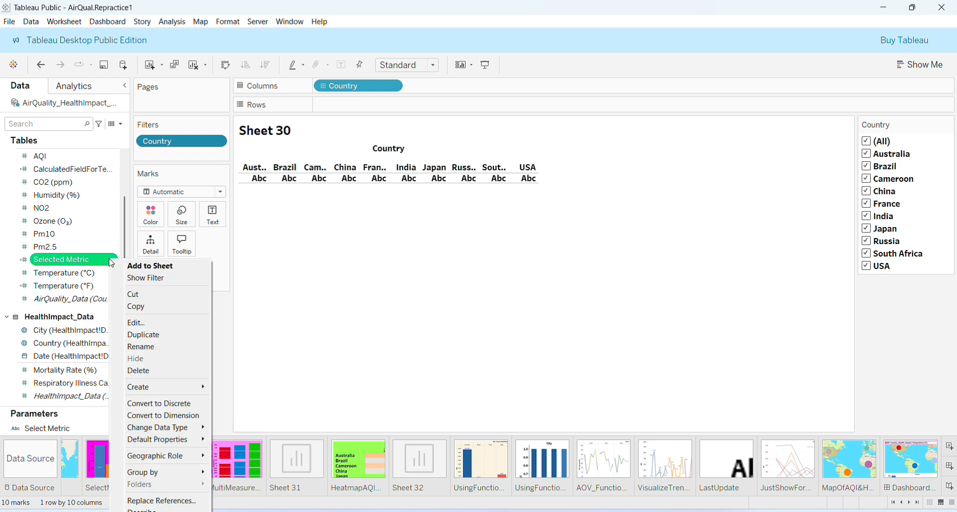
pyautogui.click(125, 324)
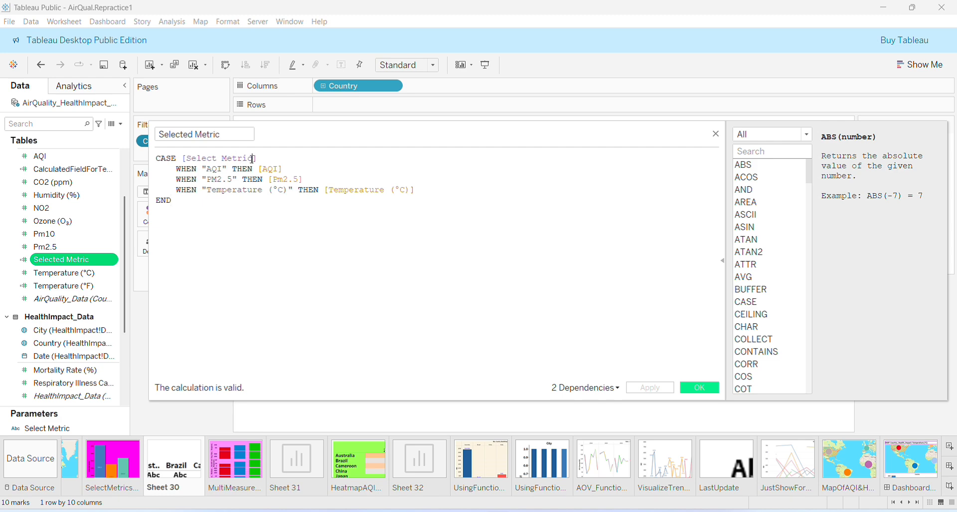
pyautogui.moveTo(253, 159); pyautogui.dragTo(182, 159)
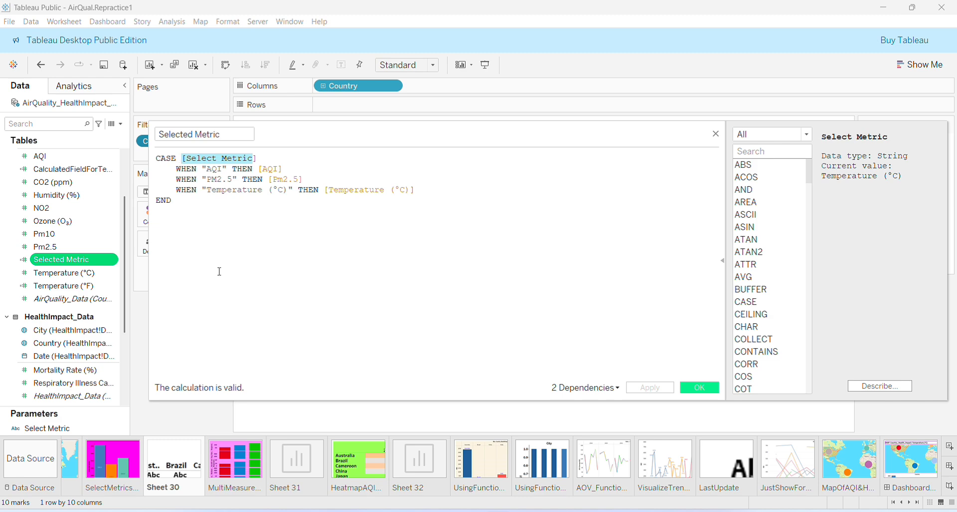
pyautogui.click(210, 252)
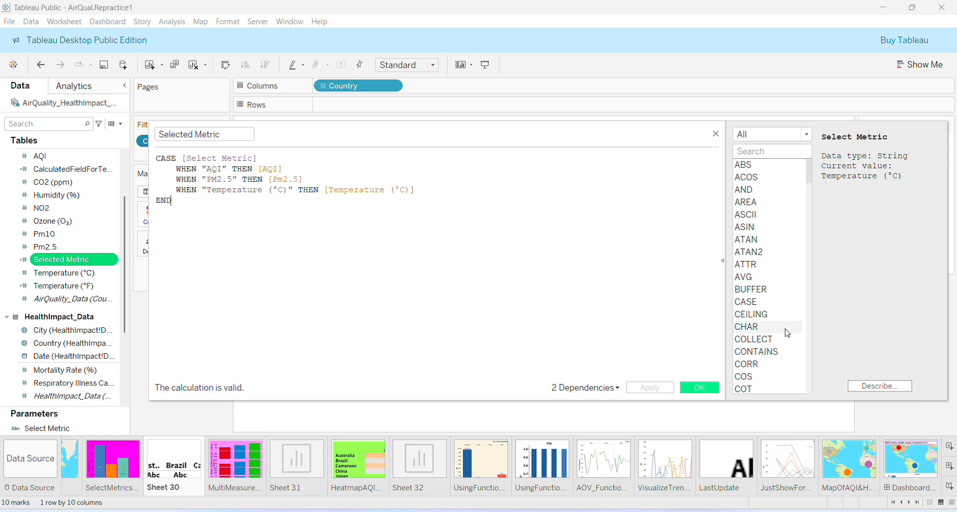
pyautogui.click(715, 135)
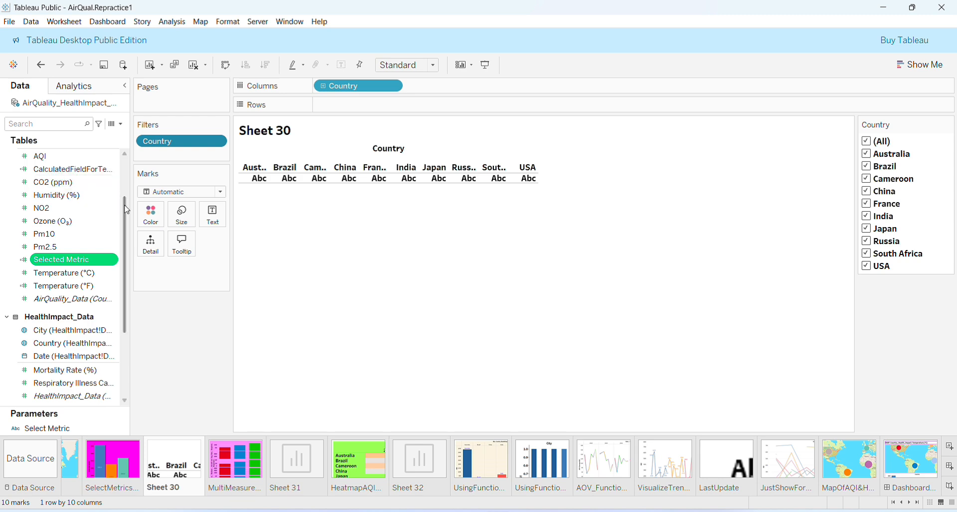
# Step: Add Country and the Select Metric parameter to Color on the Marks card
pyautogui.scroll(2, 126, 213)
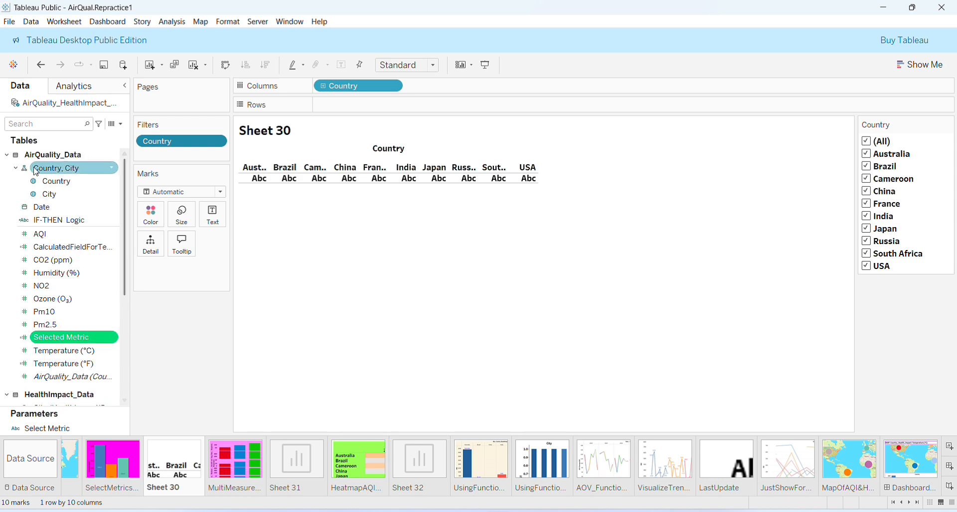
pyautogui.click(45, 181)
pyautogui.moveTo(46, 182); pyautogui.dragTo(151, 222)
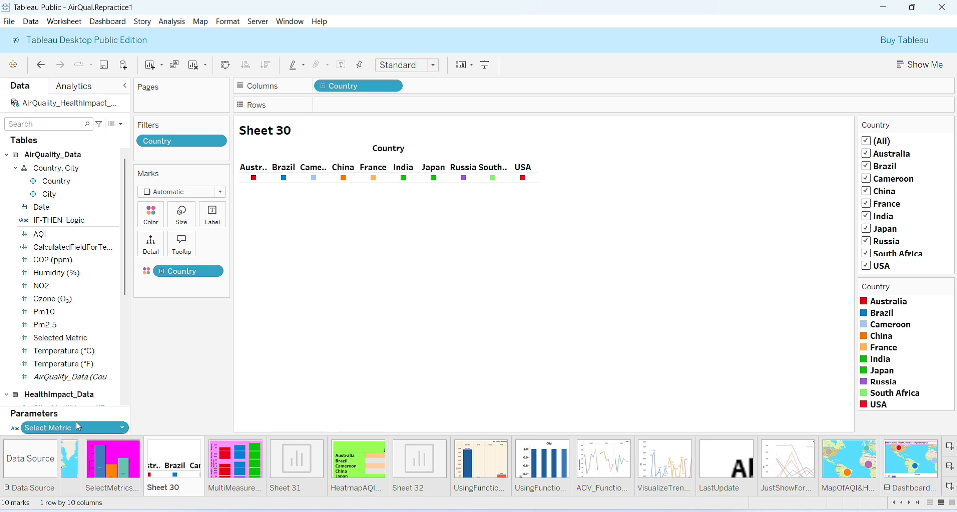
pyautogui.moveTo(74, 428); pyautogui.dragTo(156, 222)
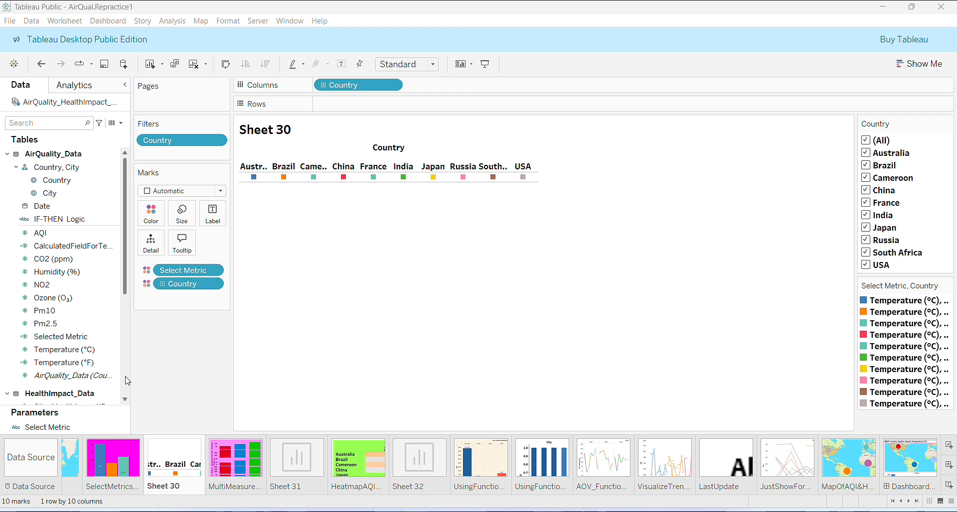
# Step: Place the Selected Metric field on Rows as a summed measure to build the bar chart
pyautogui.moveTo(57, 336); pyautogui.dragTo(371, 113)
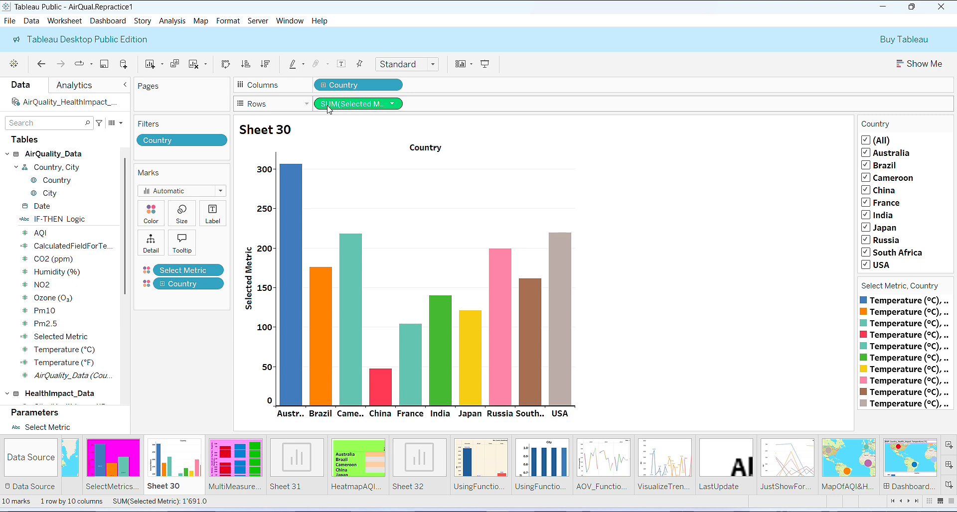
pyautogui.click(393, 104)
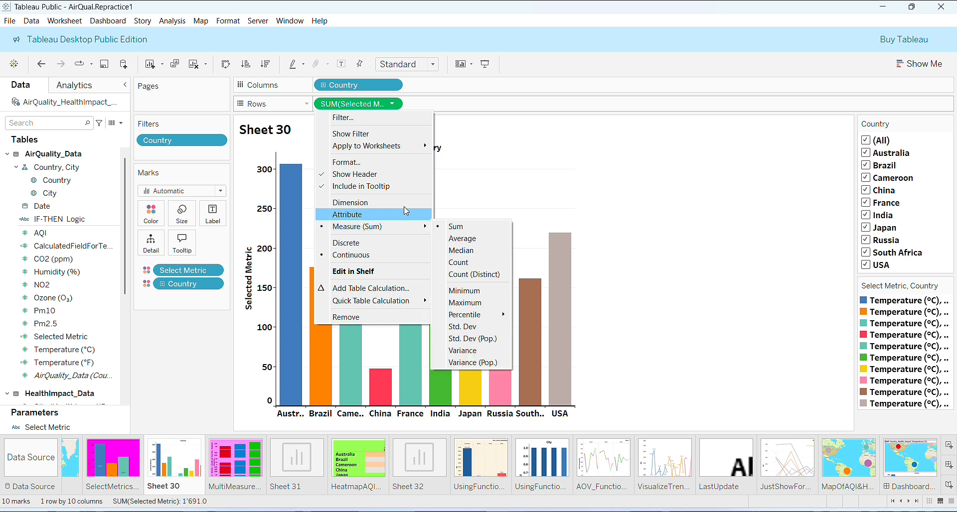
pyautogui.click(552, 137)
pyautogui.click(553, 139)
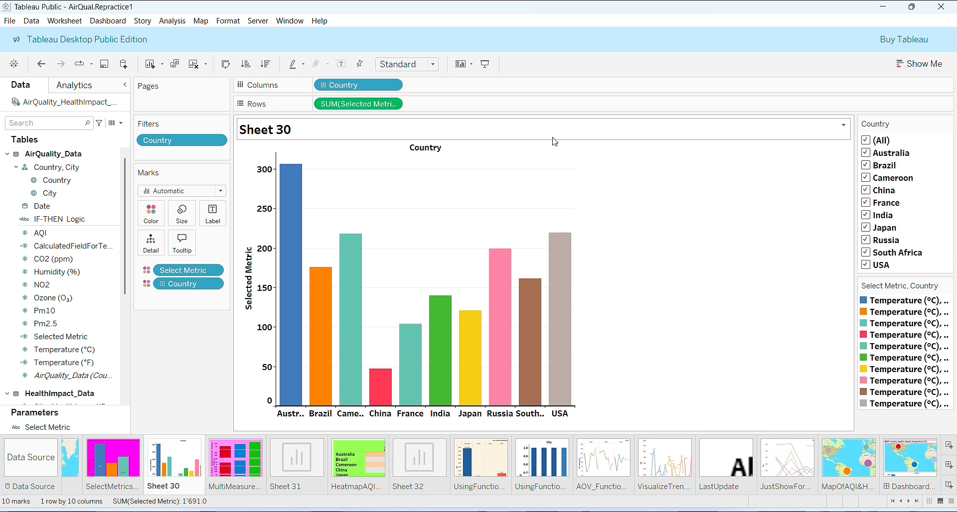
# Step: Compare the SelectMetrics sheet with Sheet 30's bars and inspect a bar's tooltip
pyautogui.click(118, 459)
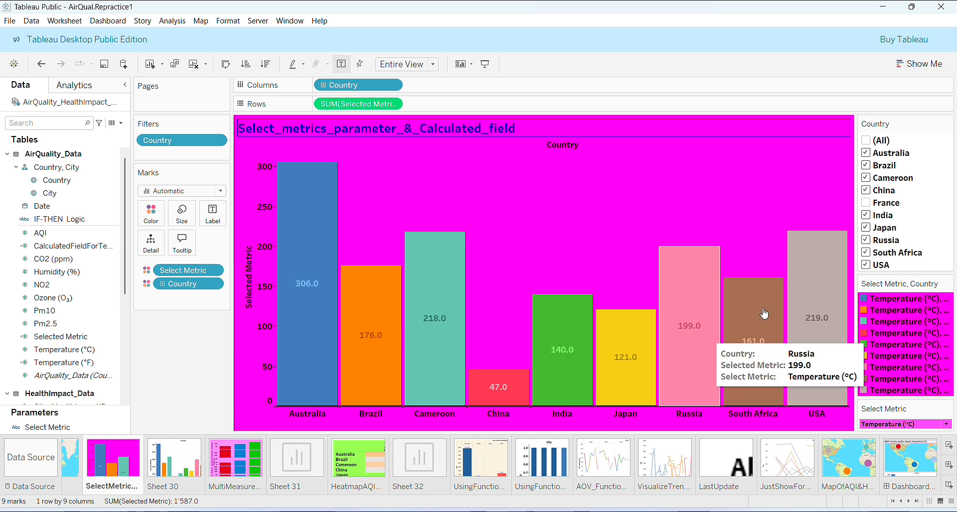
pyautogui.click(174, 461)
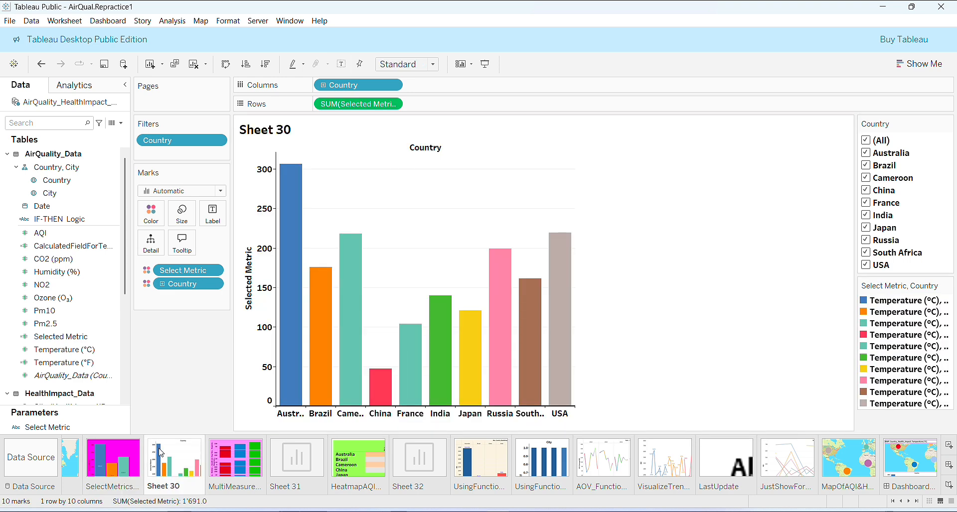
pyautogui.moveTo(551, 269)
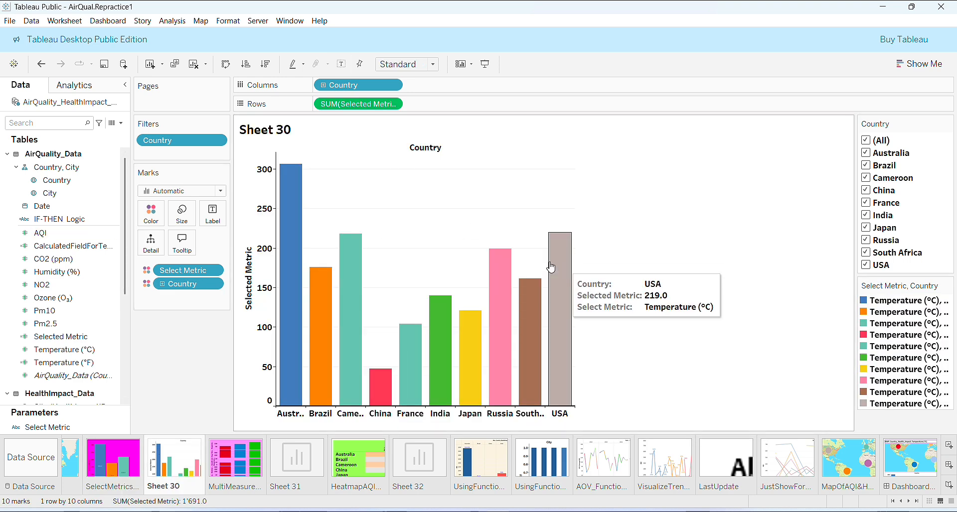
# Step: Increase the bar size to the maximum and set the view to Fit Width
pyautogui.click(182, 214)
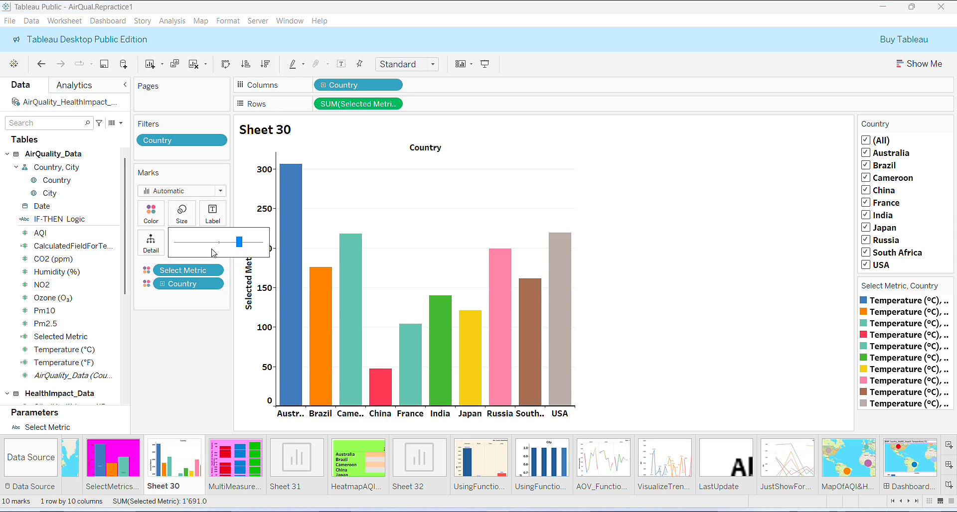
pyautogui.click(257, 243)
pyautogui.moveTo(258, 247); pyautogui.dragTo(263, 247)
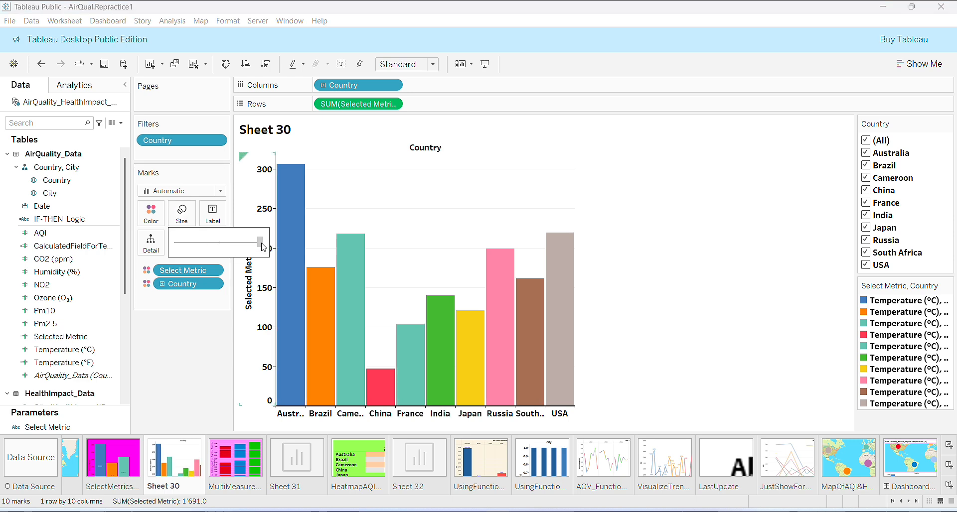
pyautogui.click(432, 66)
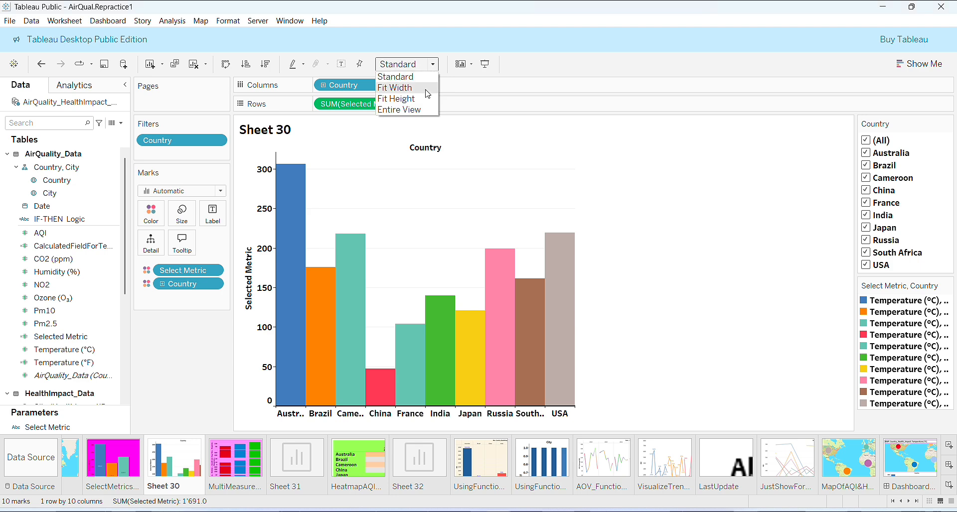
pyautogui.click(428, 88)
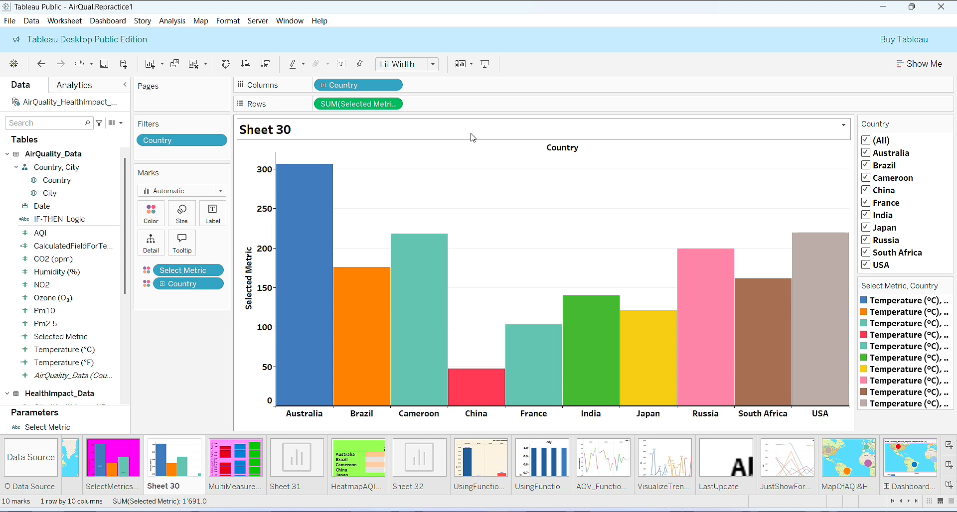
# Step: Format the Sheet 30 title with a solid magenta border and light peach shading
pyautogui.rightClick(472, 137)
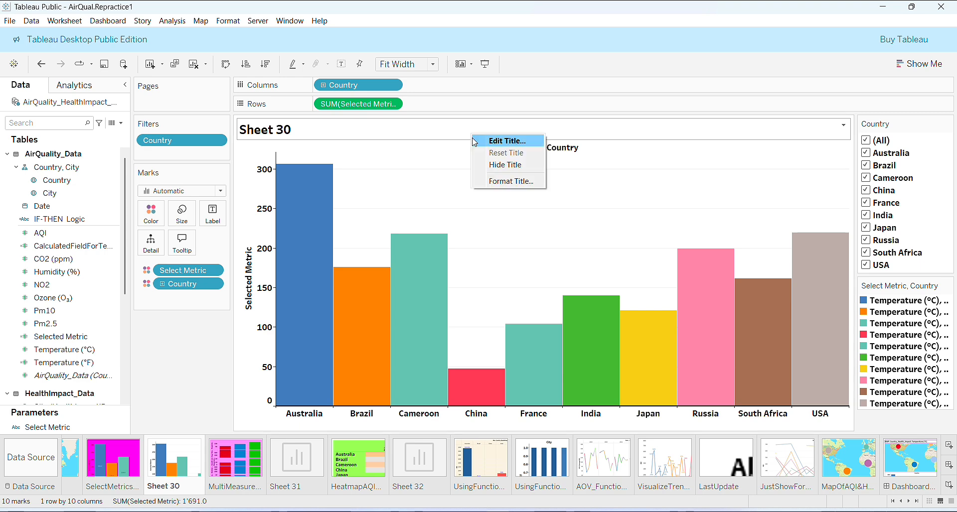
pyautogui.click(490, 184)
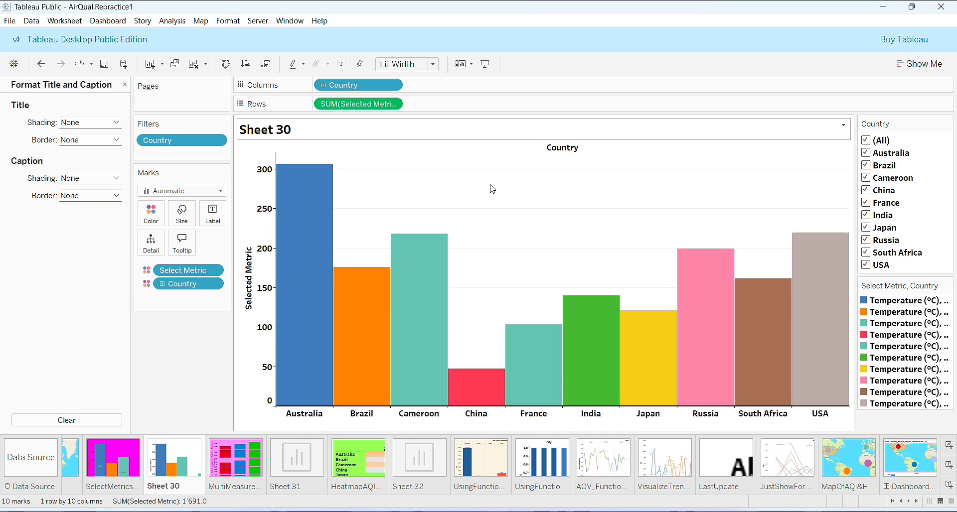
pyautogui.click(116, 140)
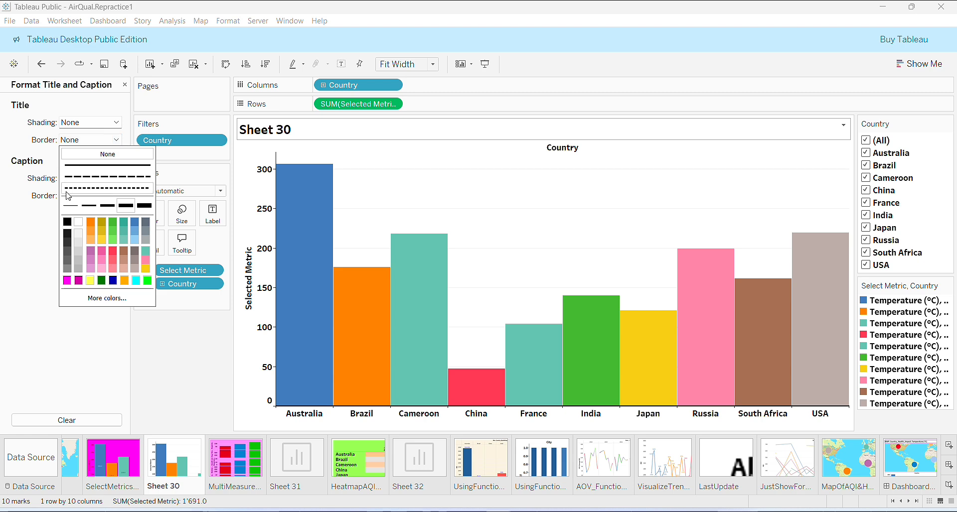
pyautogui.click(68, 209)
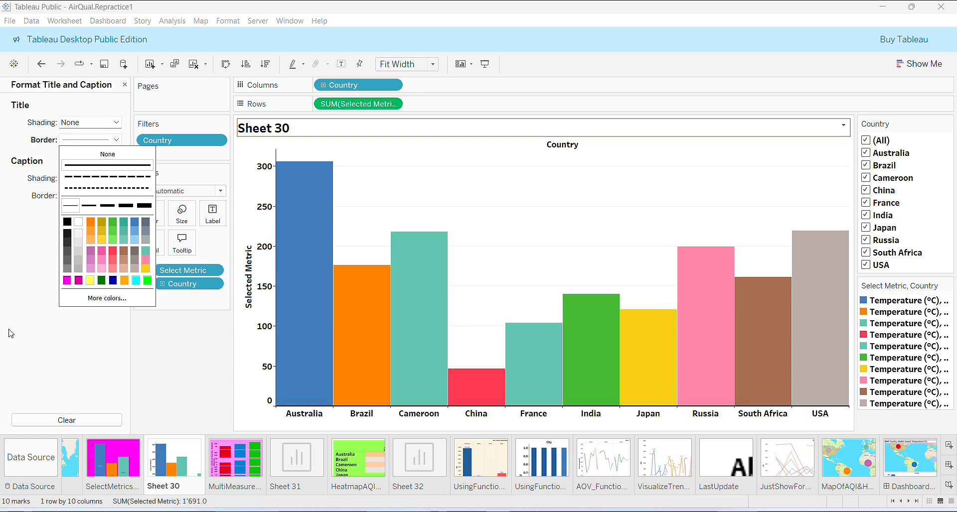
pyautogui.click(79, 281)
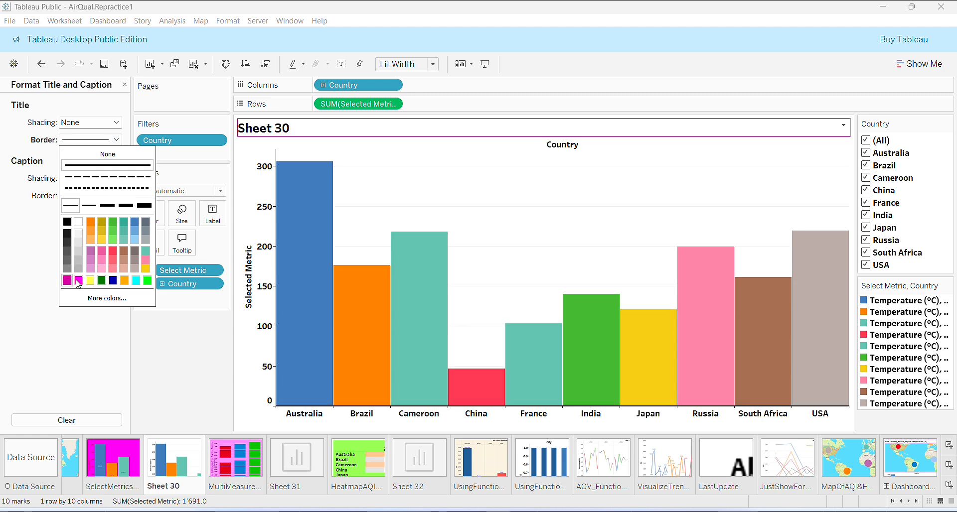
pyautogui.click(3, 343)
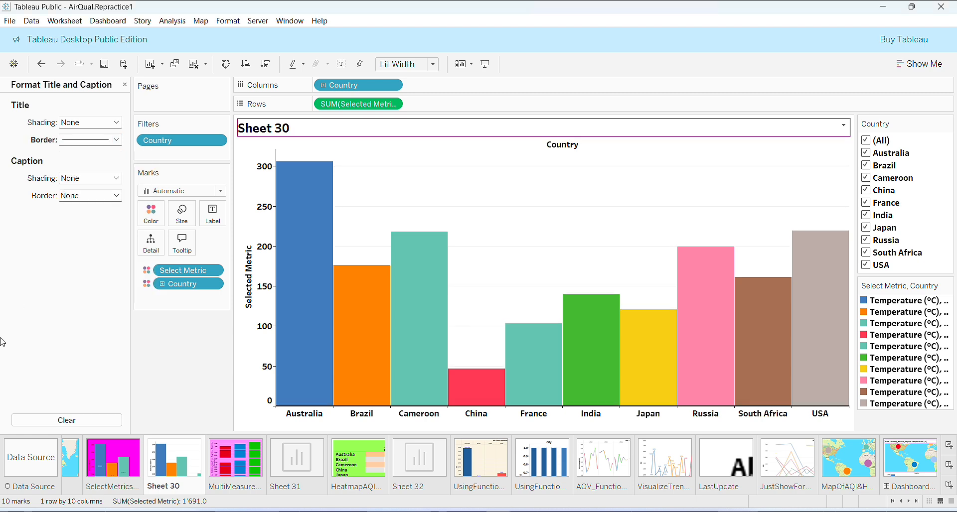
pyautogui.click(112, 126)
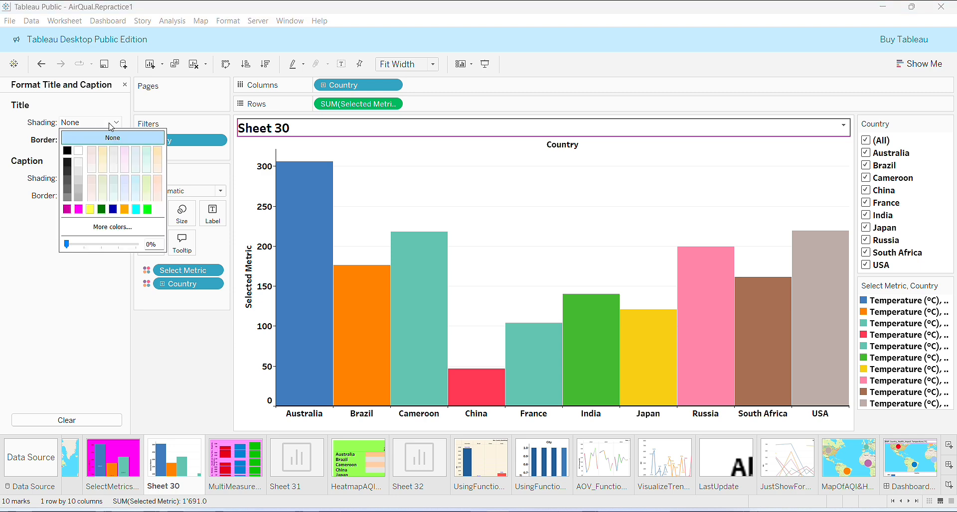
pyautogui.click(102, 157)
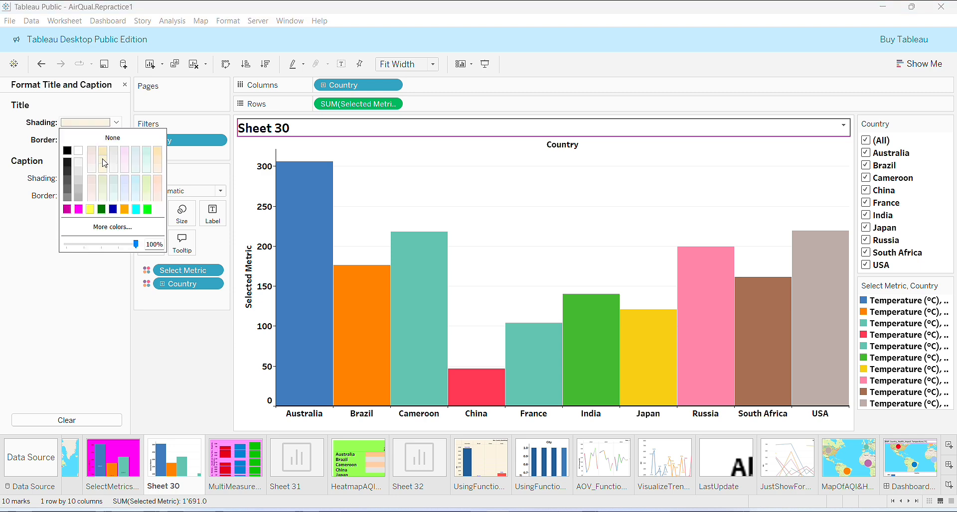
pyautogui.click(2, 333)
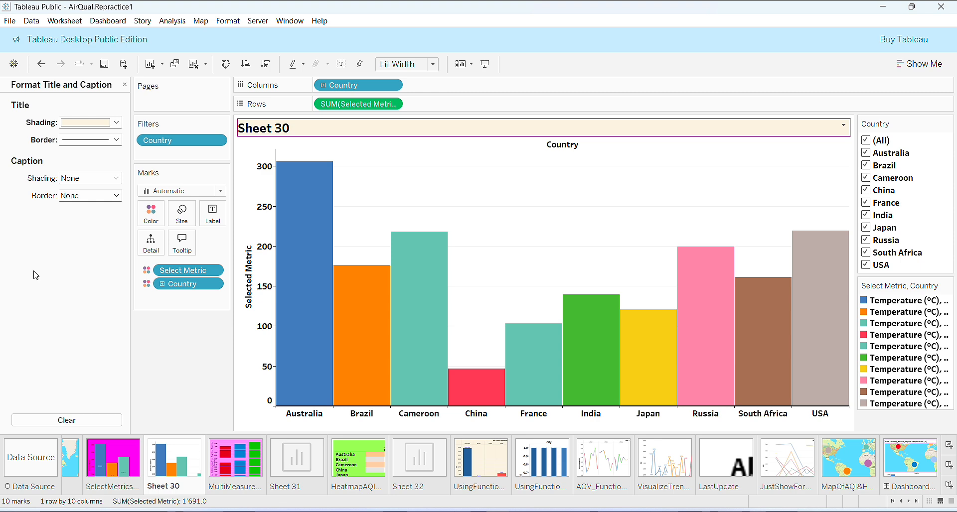
# Step: Show the worksheet caption, close the formatting pane, and show mark labels on the bars
pyautogui.click(67, 23)
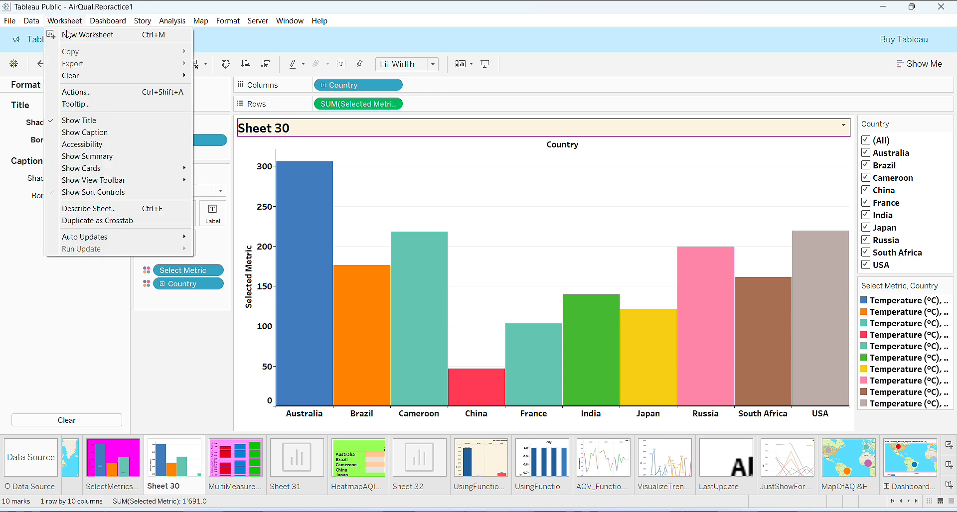
pyautogui.click(75, 133)
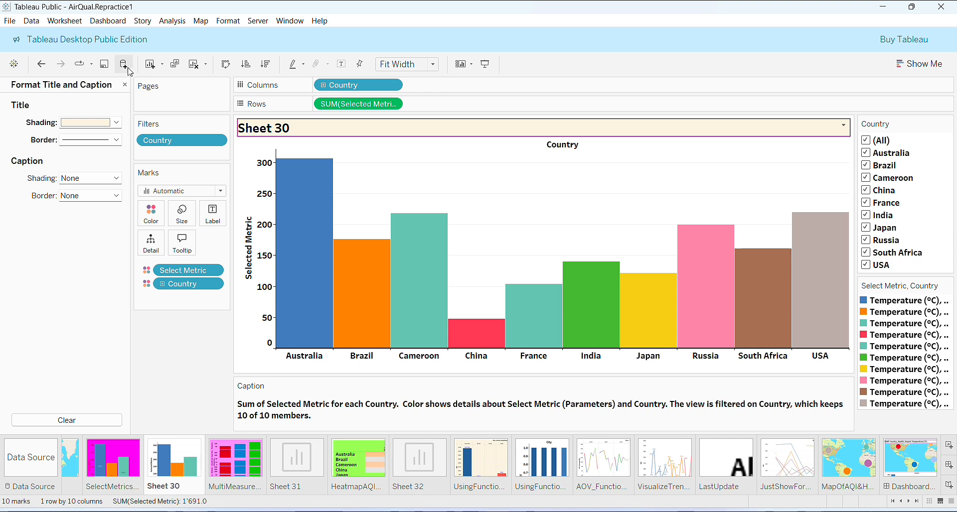
pyautogui.click(125, 85)
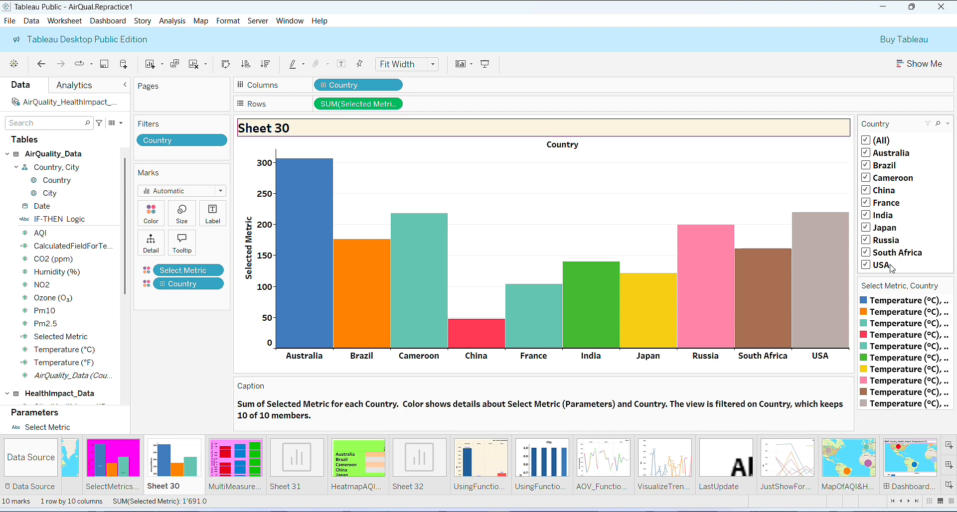
pyautogui.click(342, 65)
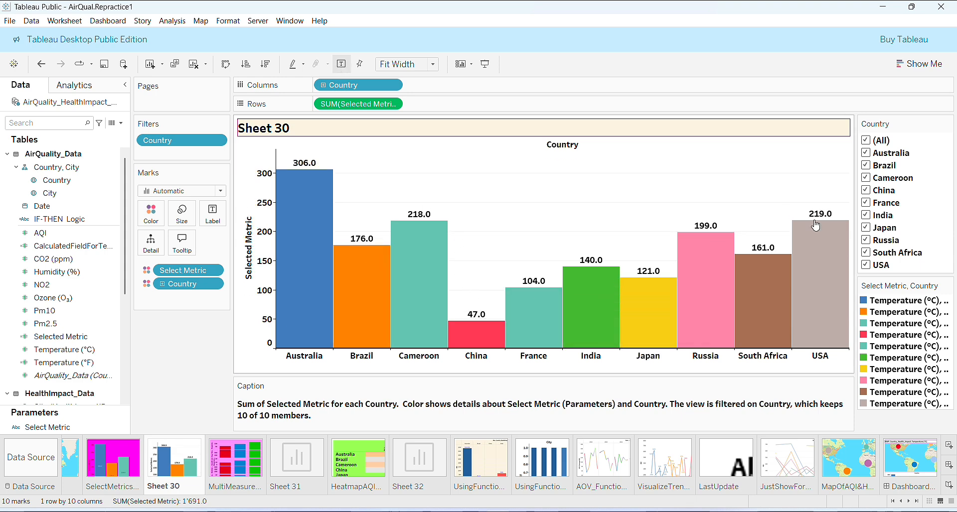
# Step: Inspect the mark label settings and alignment options on the SelectMetrics sheet
pyautogui.click(113, 461)
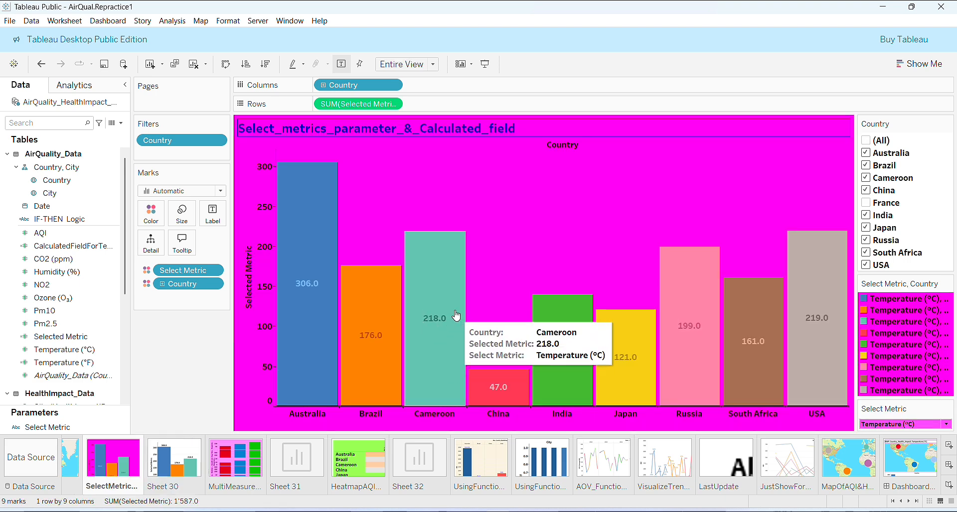
pyautogui.click(217, 222)
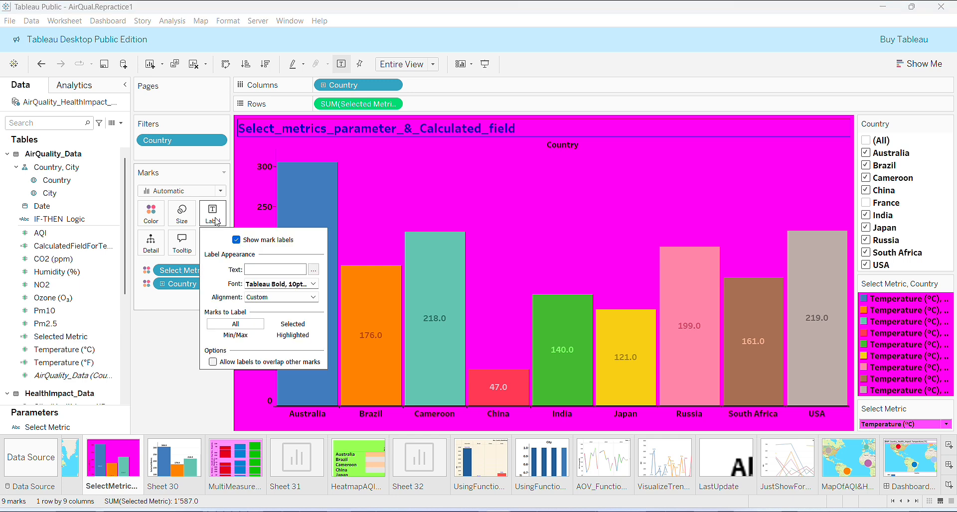
pyautogui.click(313, 297)
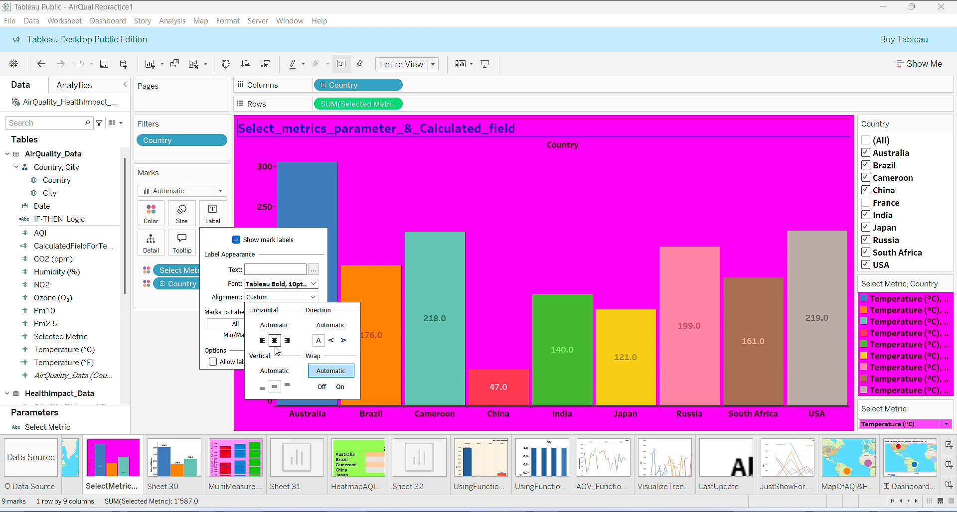
pyautogui.click(180, 378)
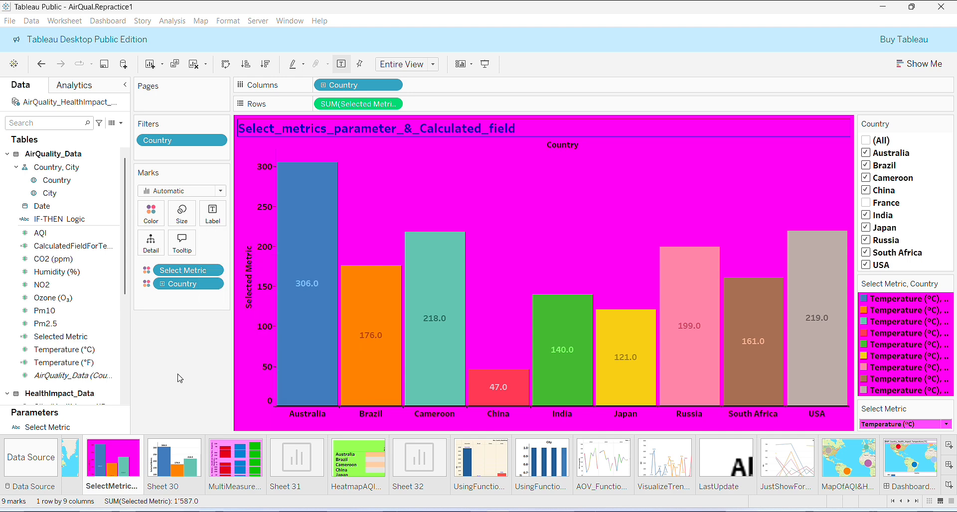
# Step: Shade the Sheet 30 worksheet background bright green using a basic color from the color picker
pyautogui.click(180, 463)
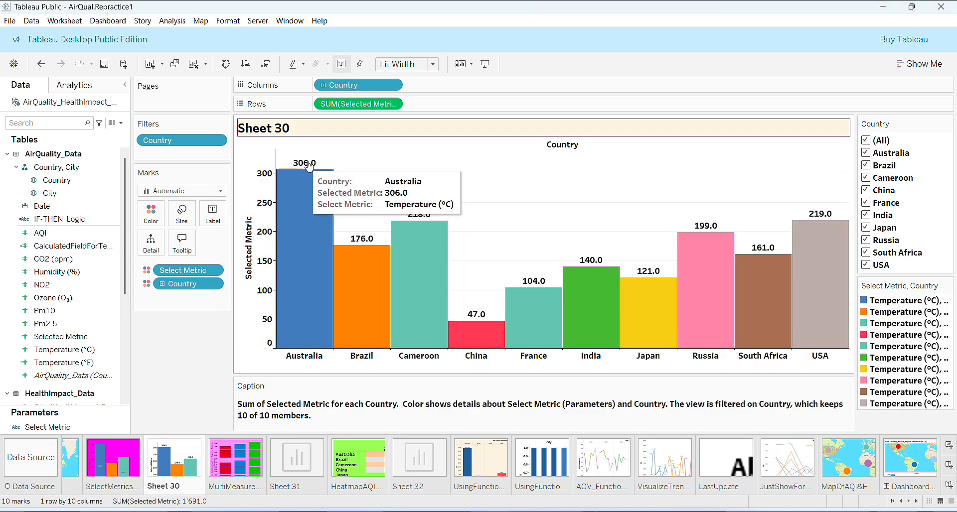
pyautogui.rightClick(484, 198)
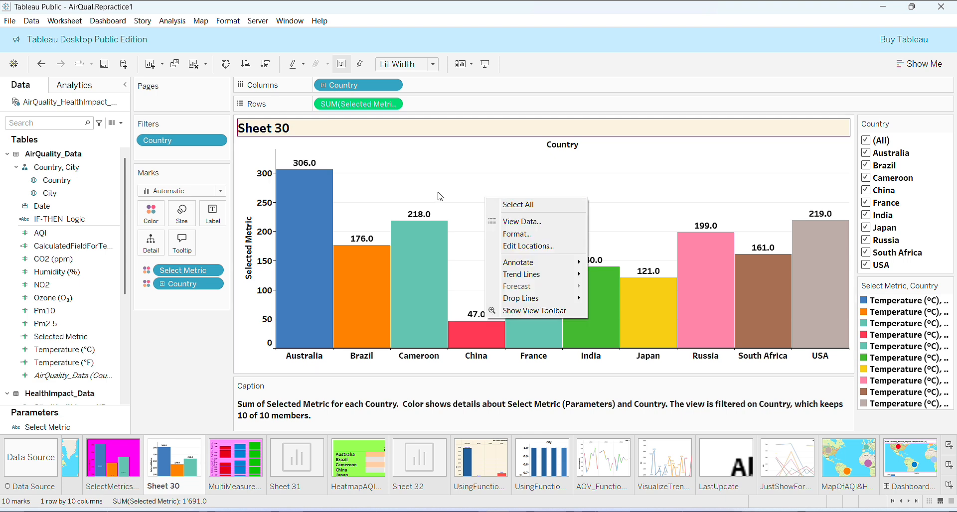
pyautogui.click(225, 24)
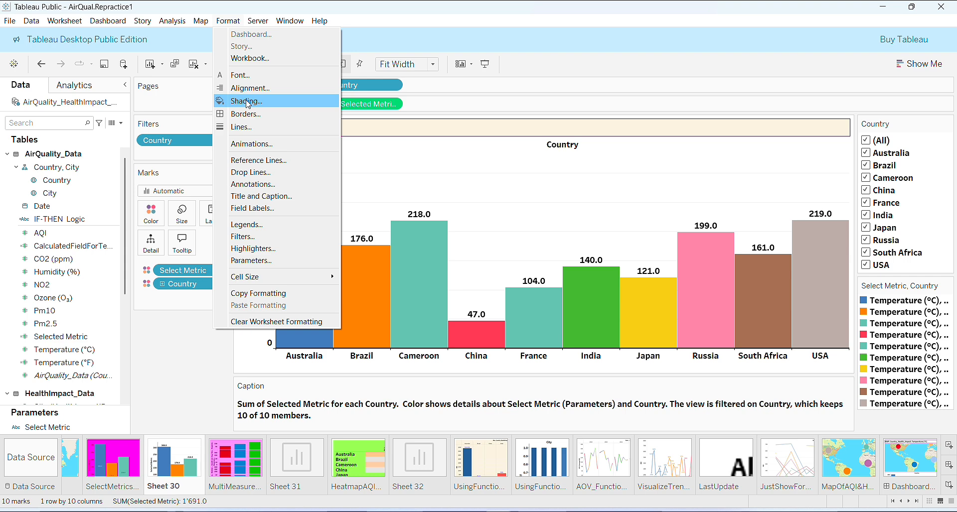
pyautogui.click(295, 101)
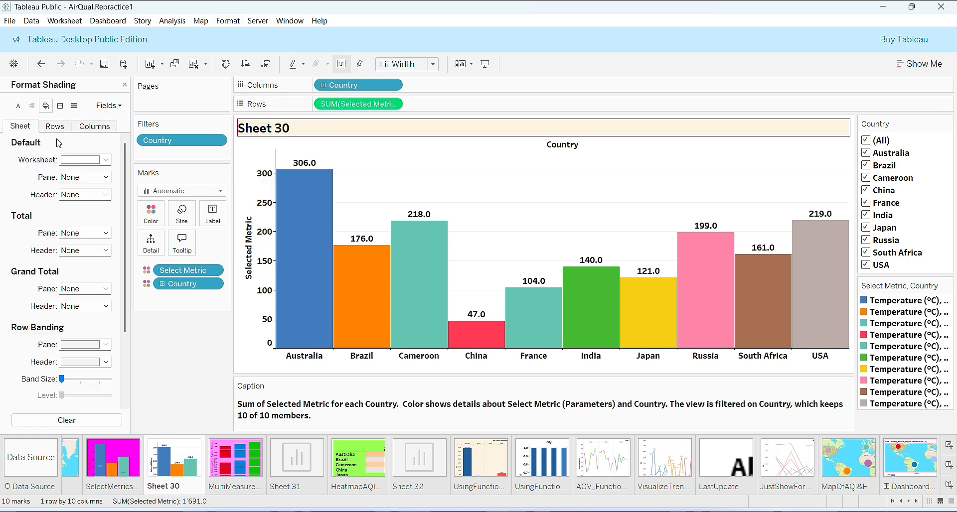
pyautogui.click(106, 160)
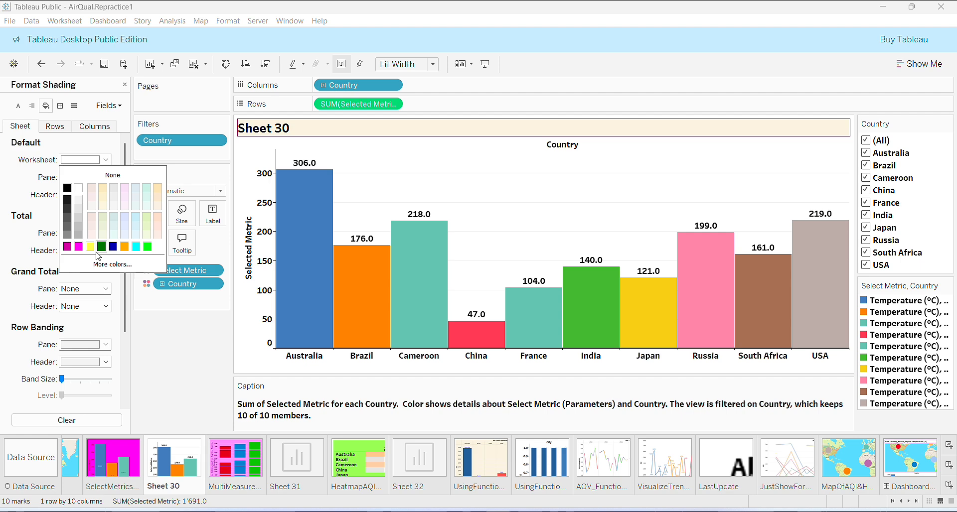
pyautogui.click(148, 247)
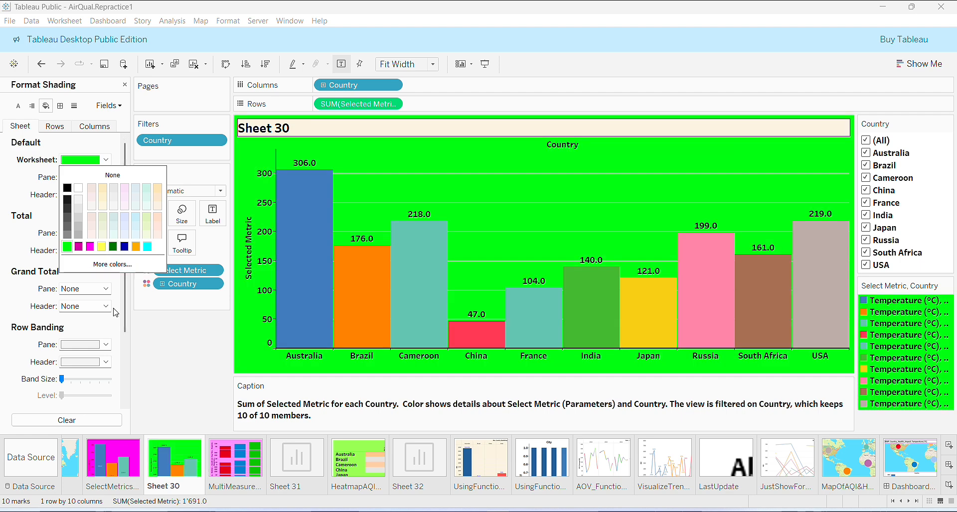
pyautogui.click(113, 264)
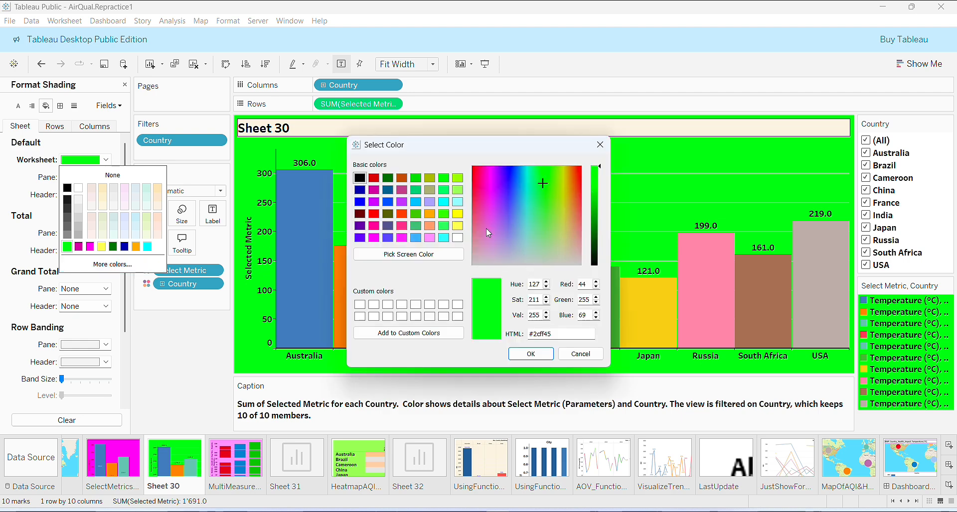
pyautogui.click(447, 228)
pyautogui.click(531, 353)
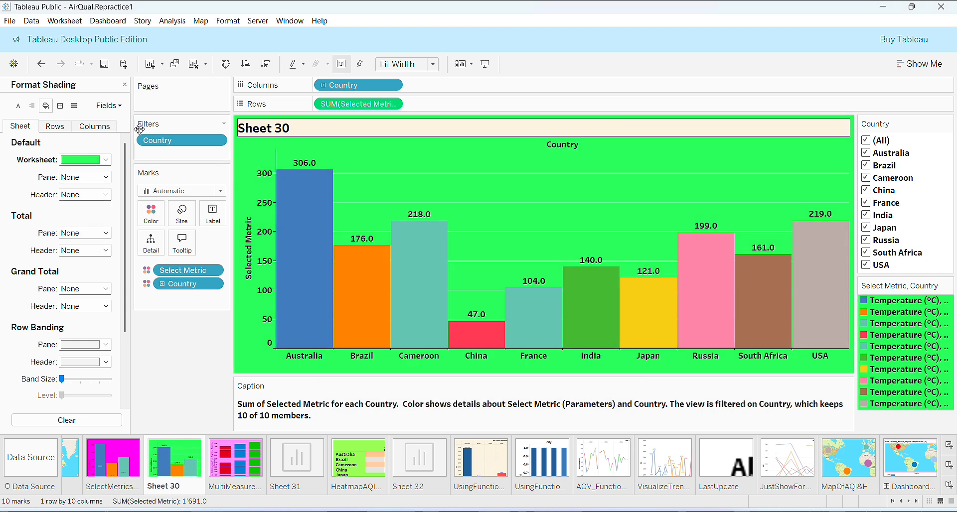
pyautogui.click(125, 86)
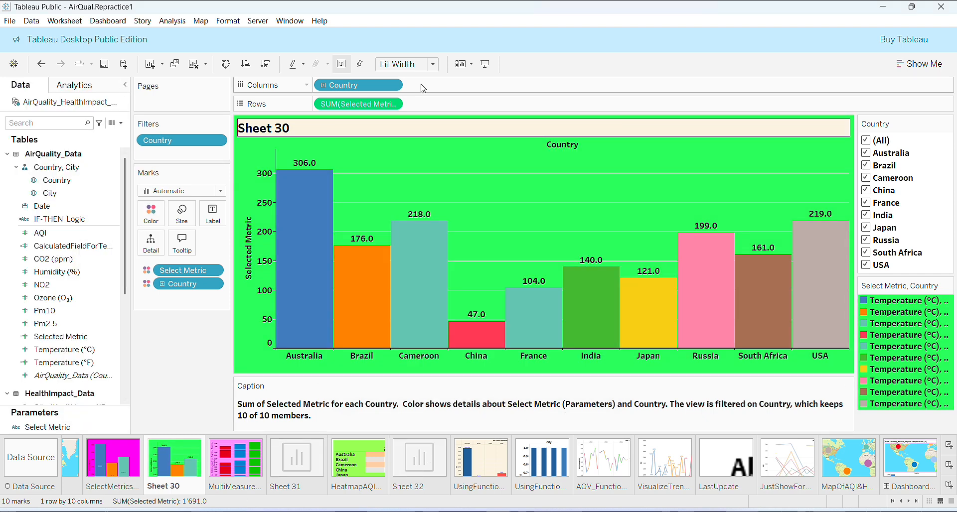
# Step: Filter Sheet 30's Country list to exclude Cameroon, France and USA
pyautogui.click(124, 457)
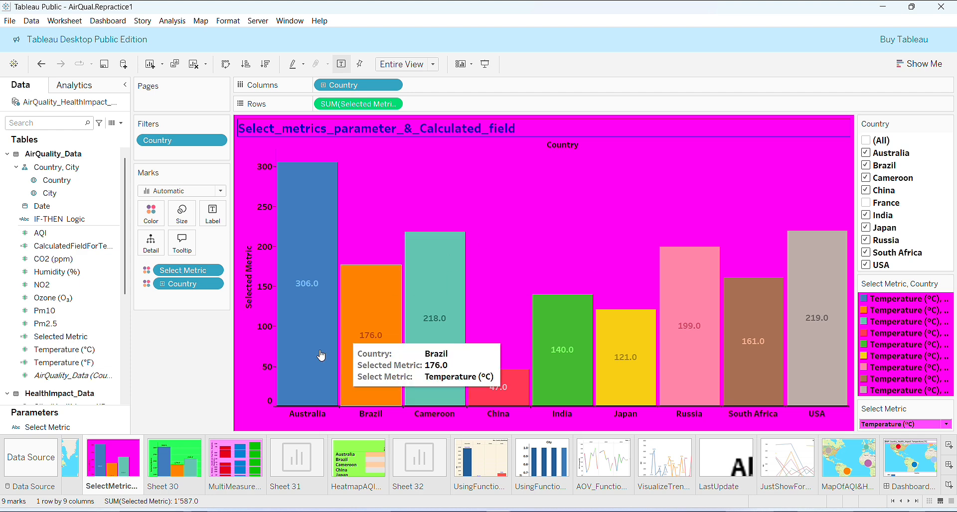
pyautogui.click(181, 461)
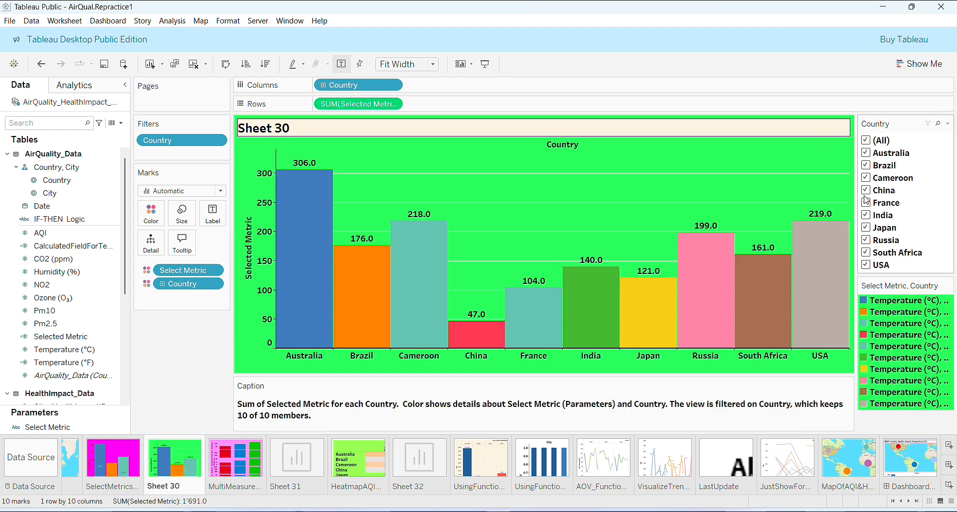
pyautogui.click(868, 179)
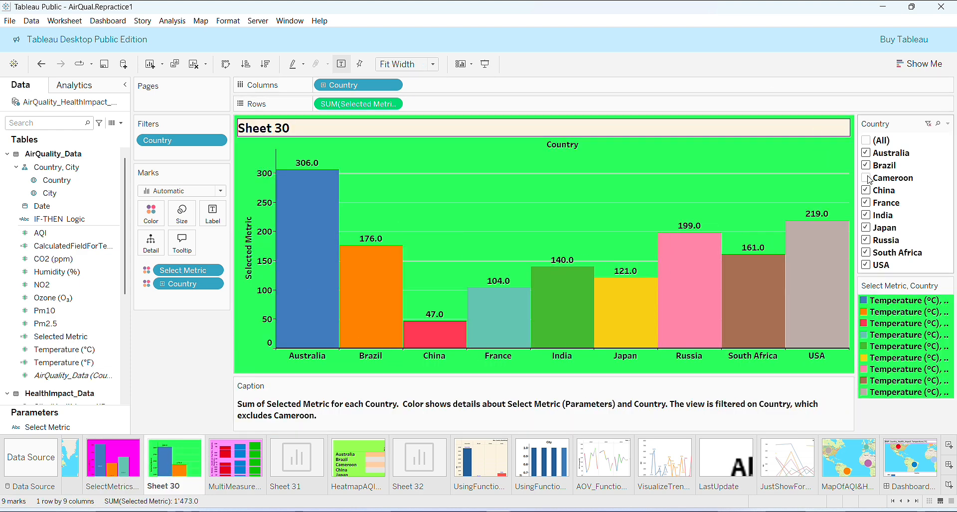
pyautogui.click(866, 204)
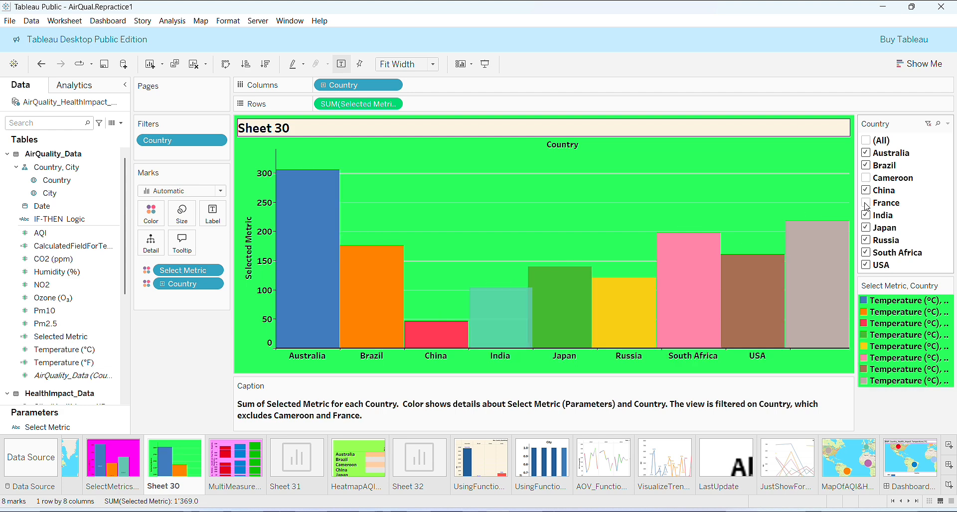
pyautogui.click(866, 266)
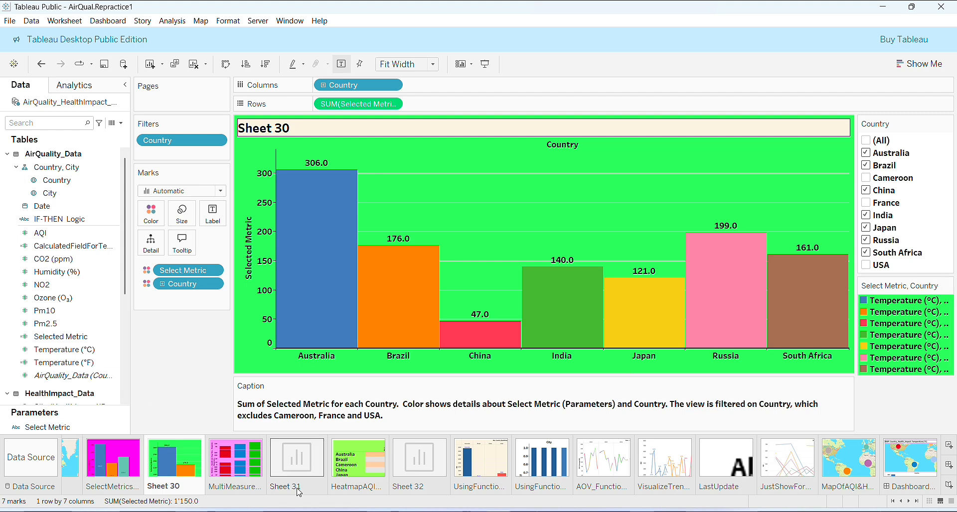
# Step: On the SelectMetrics sheet, switch the Select Metric parameter to AQI and back to Temperature (°C)
pyautogui.click(127, 463)
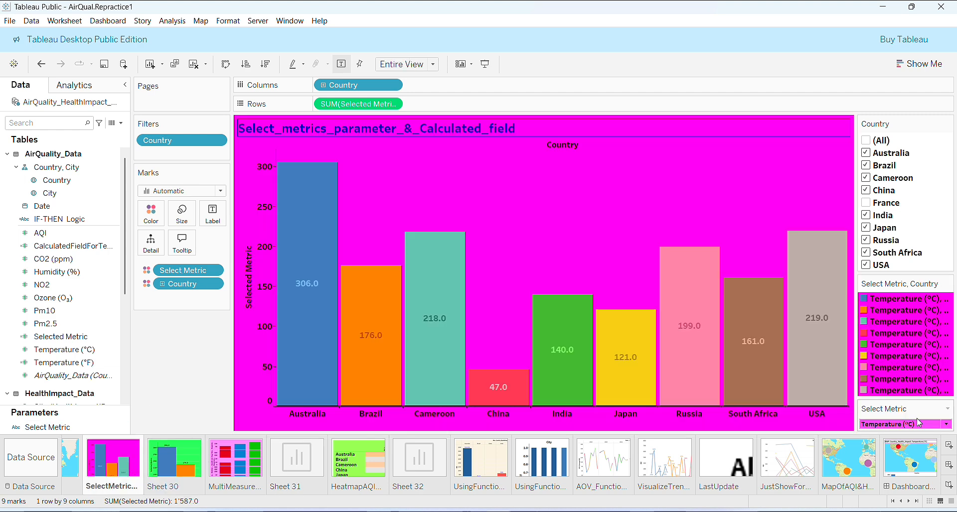
pyautogui.click(946, 409)
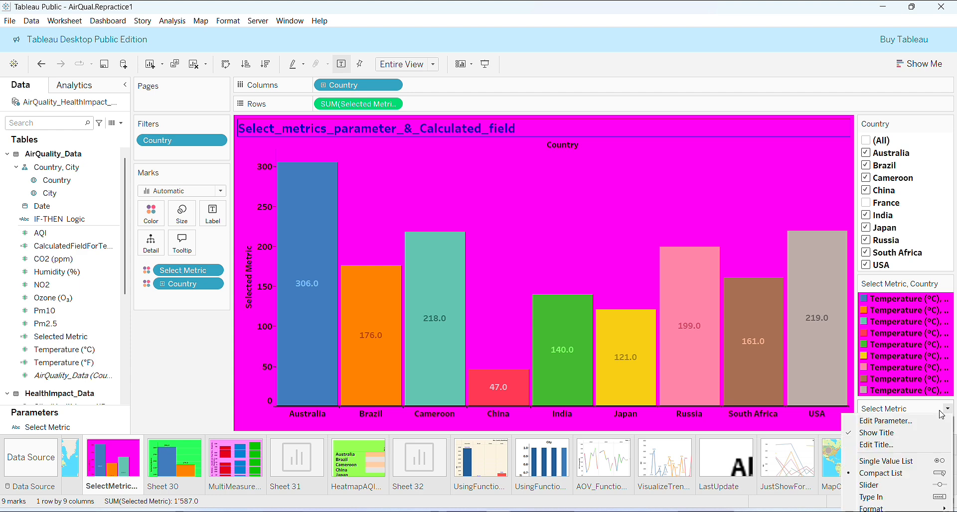
pyautogui.click(955, 271)
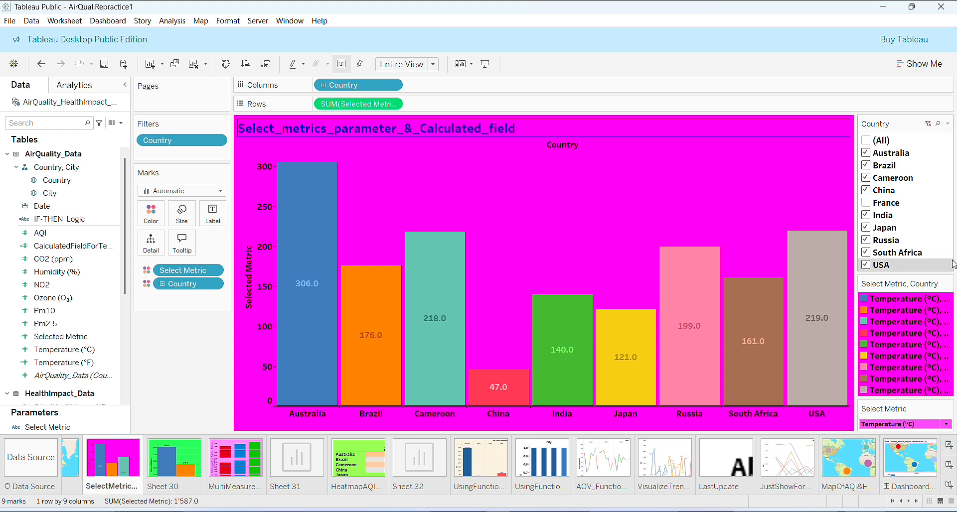
pyautogui.click(946, 410)
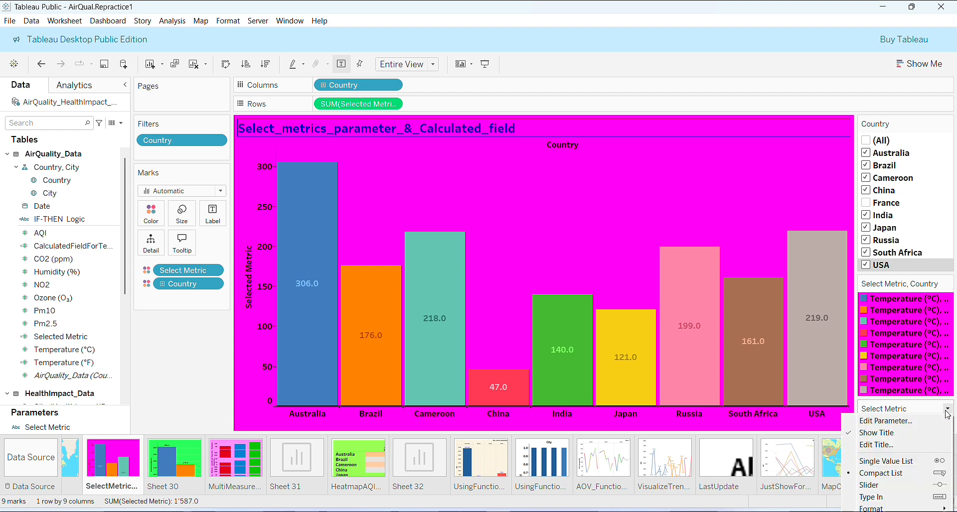
pyautogui.click(936, 141)
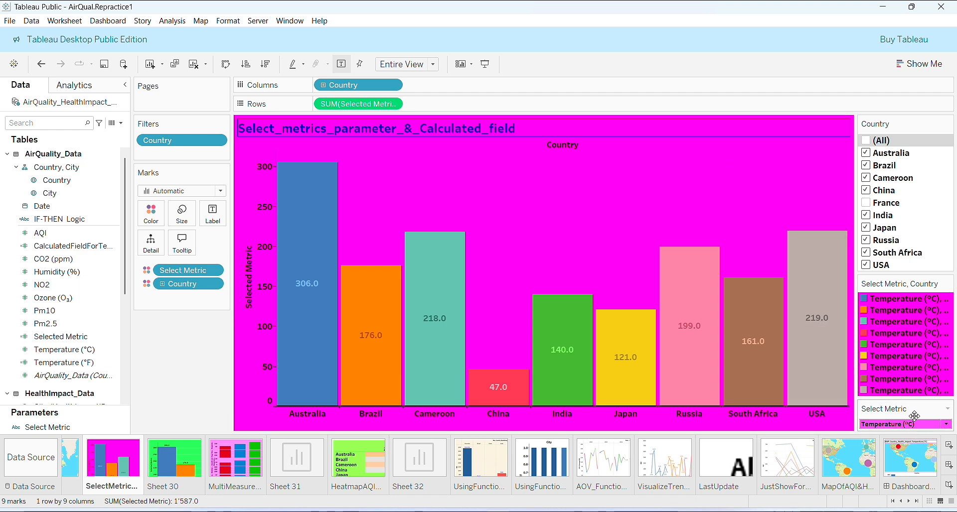
pyautogui.click(947, 425)
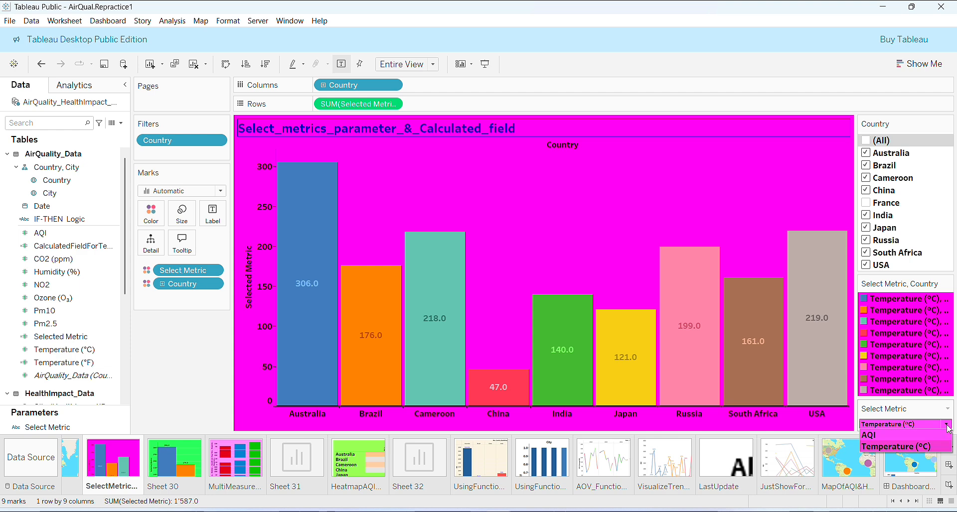
pyautogui.click(901, 436)
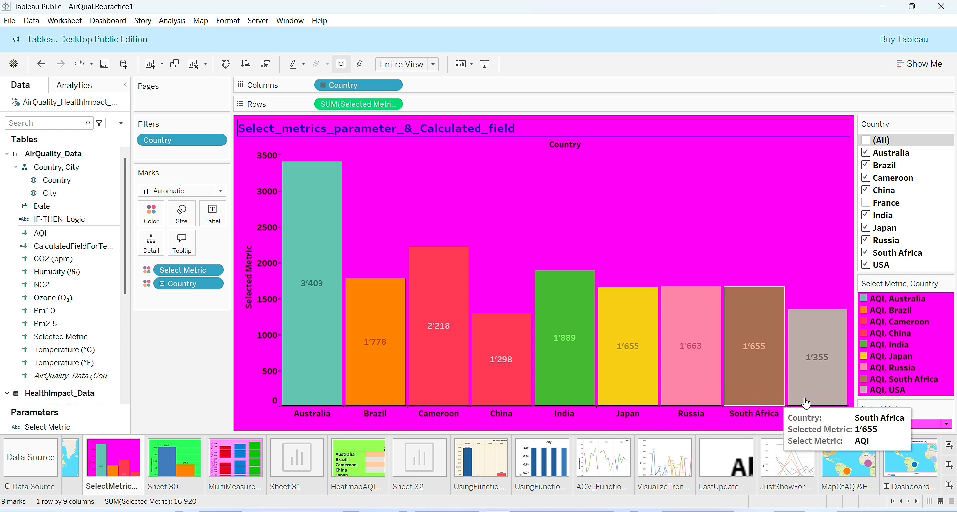
pyautogui.click(944, 425)
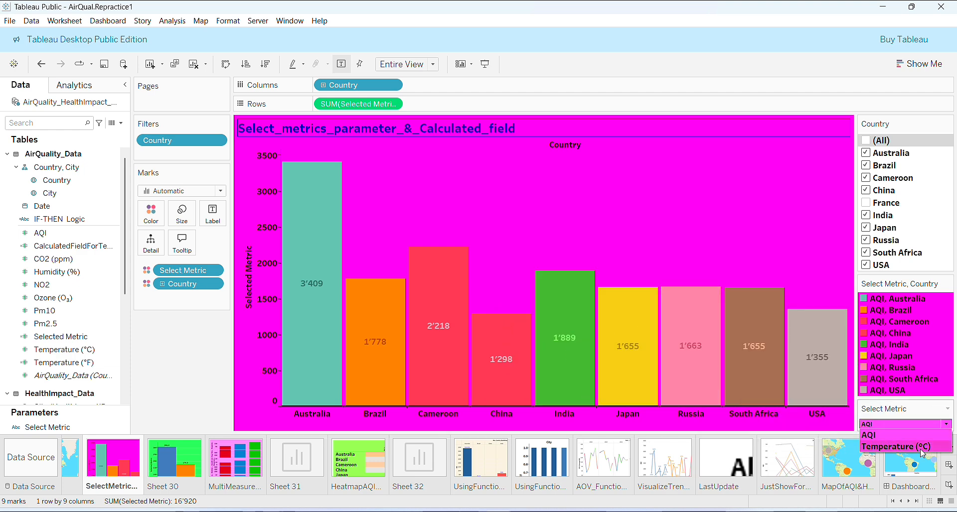
pyautogui.click(897, 447)
# Step: Show the Select Metric parameter control on Sheet 30 and save the workbook
pyautogui.click(174, 451)
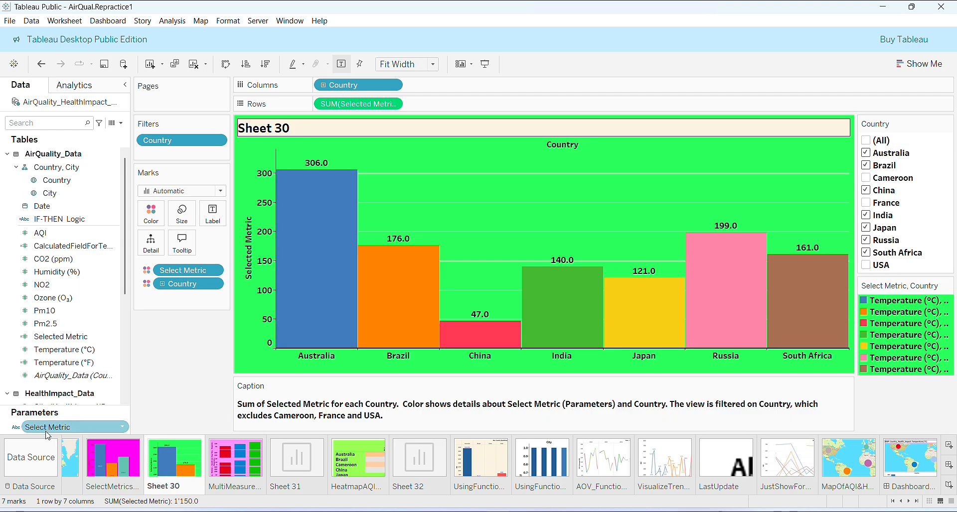
pyautogui.rightClick(122, 427)
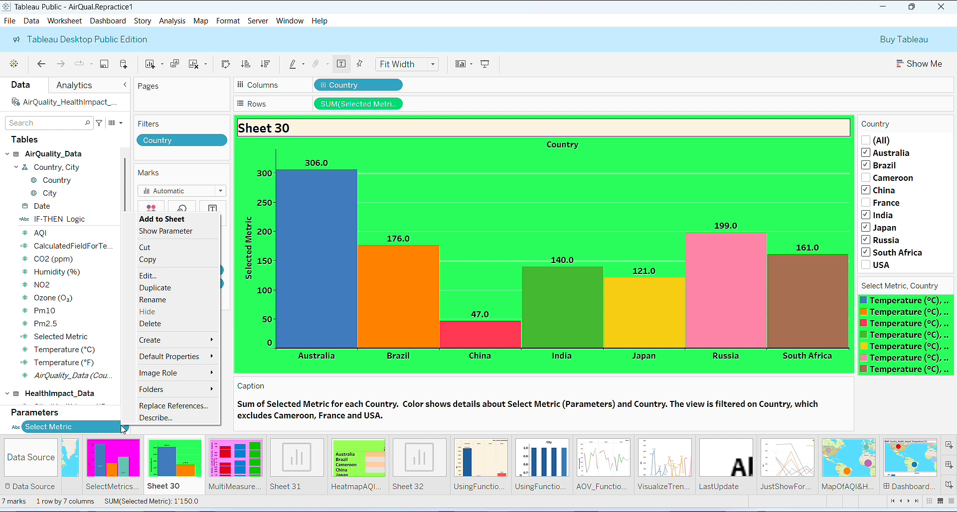
pyautogui.click(151, 232)
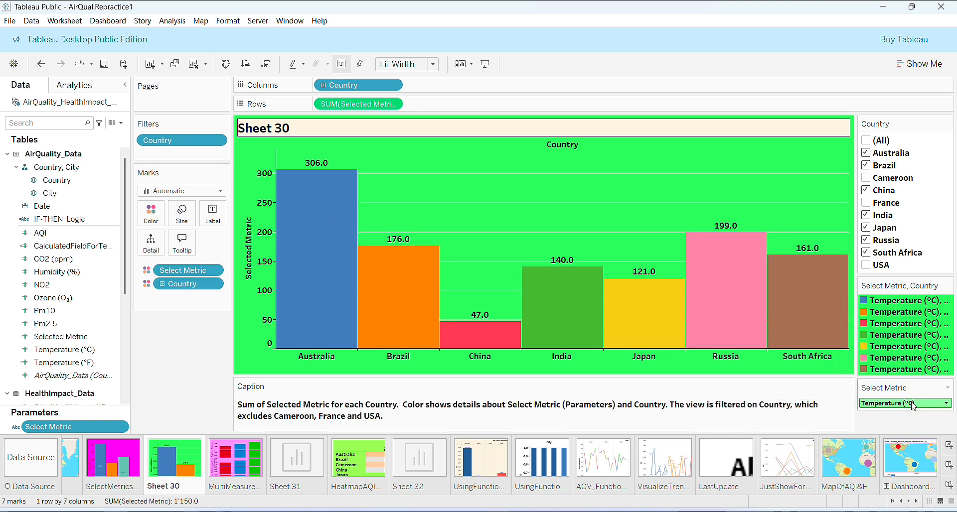
pyautogui.click(10, 21)
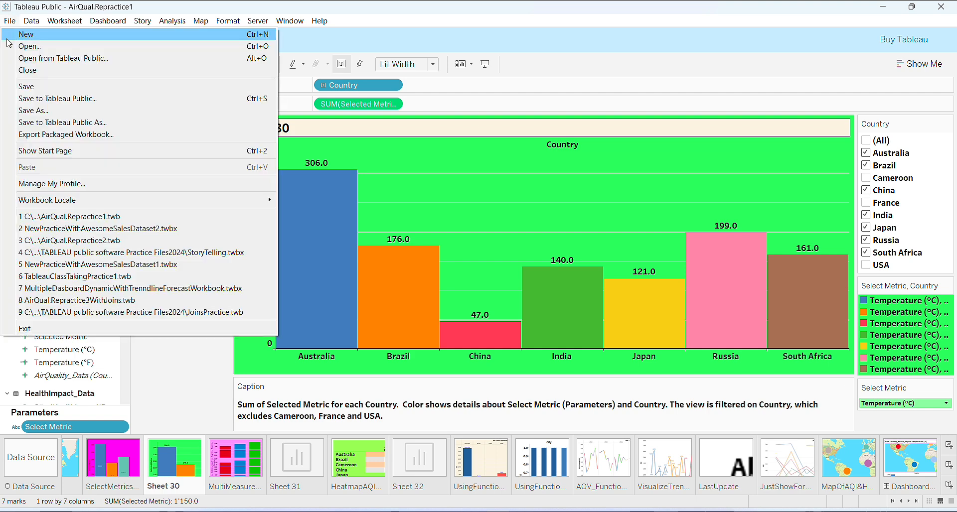
pyautogui.click(21, 91)
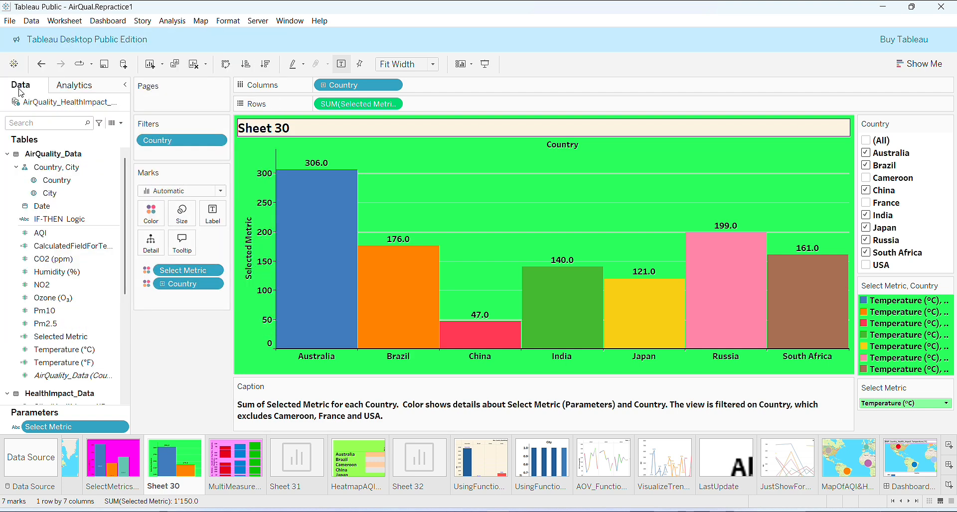
# Step: Test Sheet 30 by switching the Select Metric parameter to AQI and back to Temperature (°C)
pyautogui.click(946, 406)
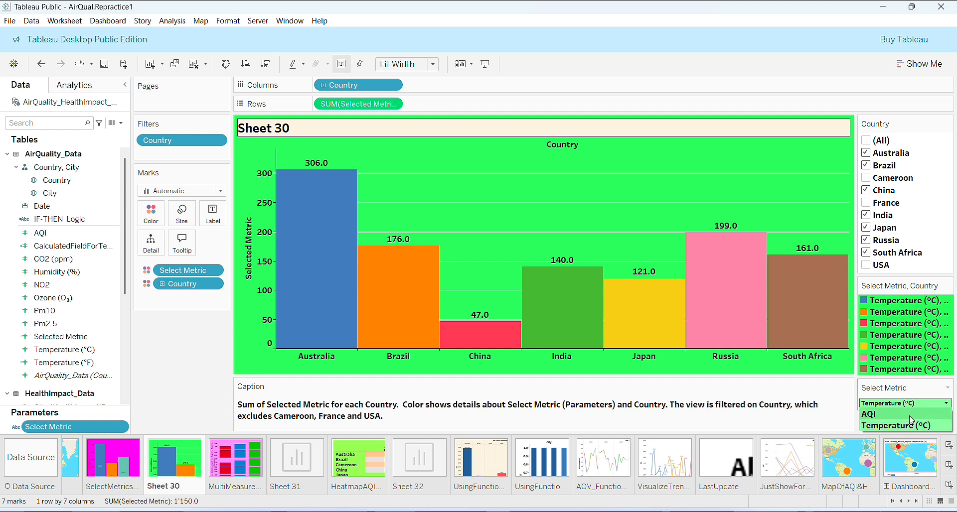
pyautogui.click(910, 416)
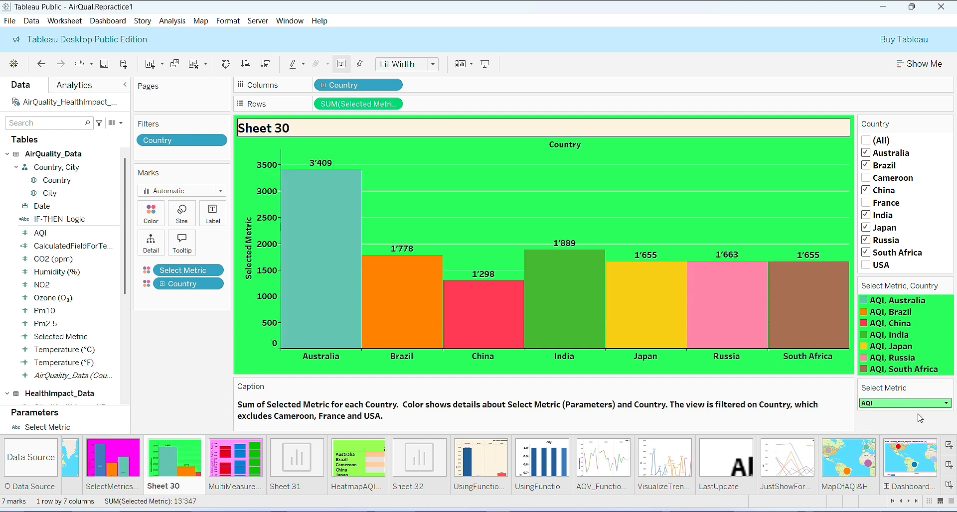
pyautogui.click(946, 403)
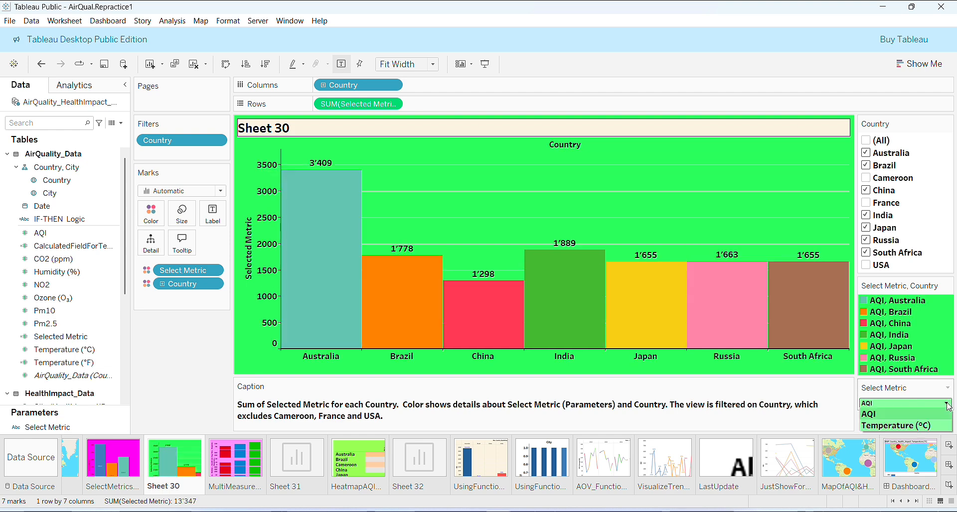
pyautogui.click(923, 427)
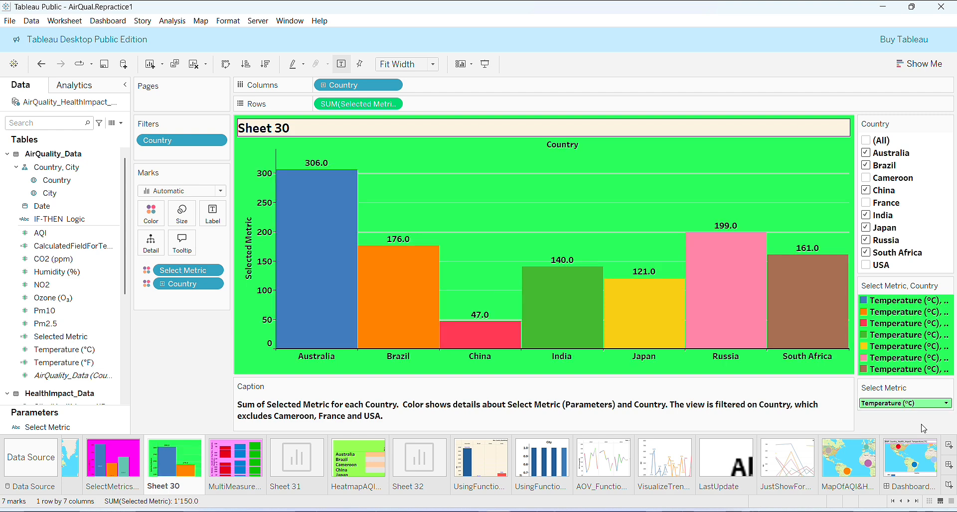
# Step: Open the dashboard and highlight Cameroon on the map, then clear the highlight
pyautogui.moveTo(323, 177)
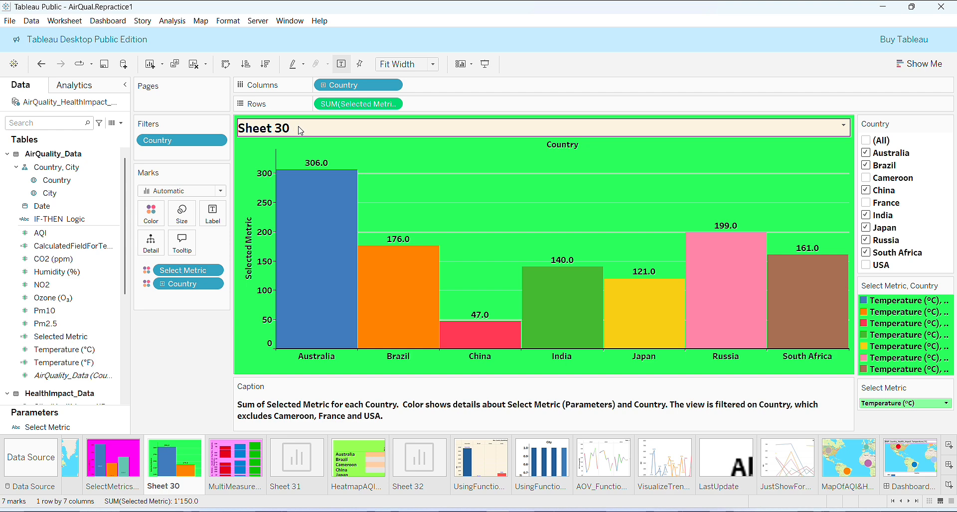
pyautogui.click(906, 458)
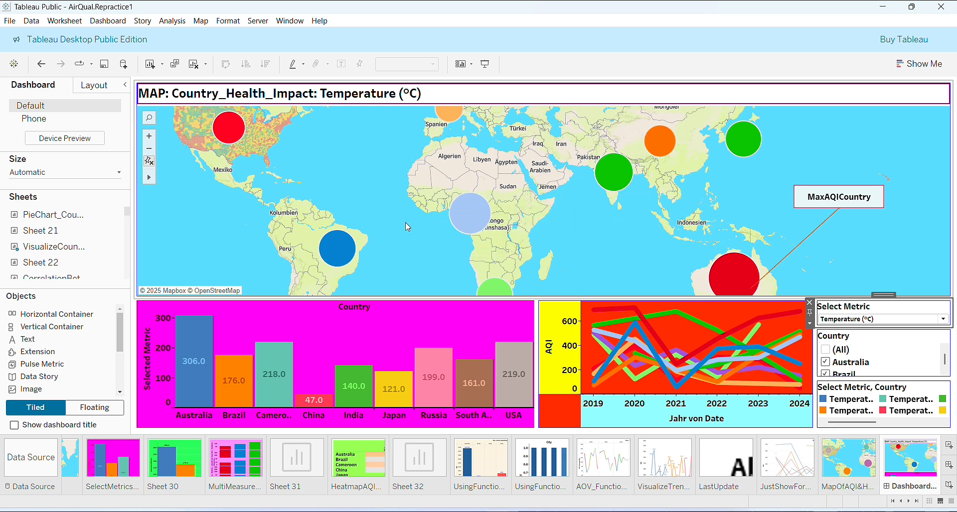
pyautogui.click(461, 213)
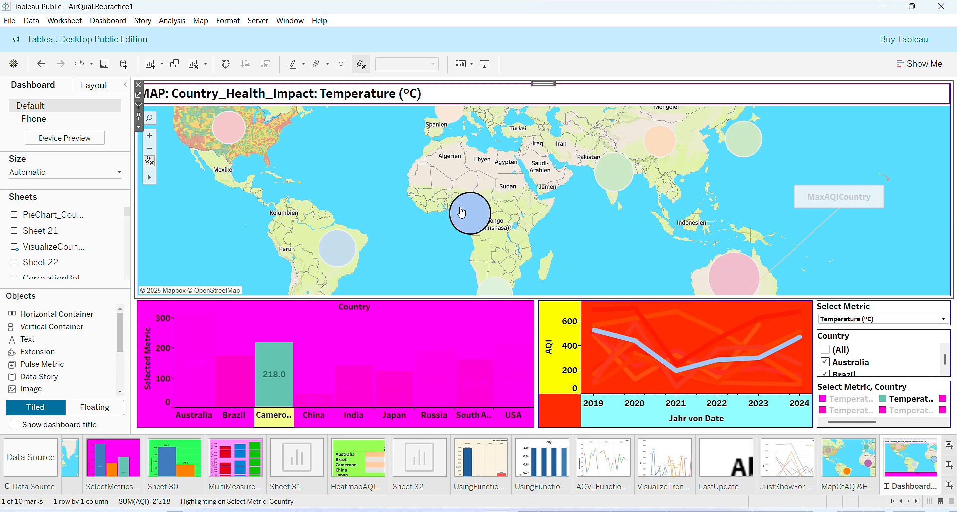
pyautogui.click(424, 217)
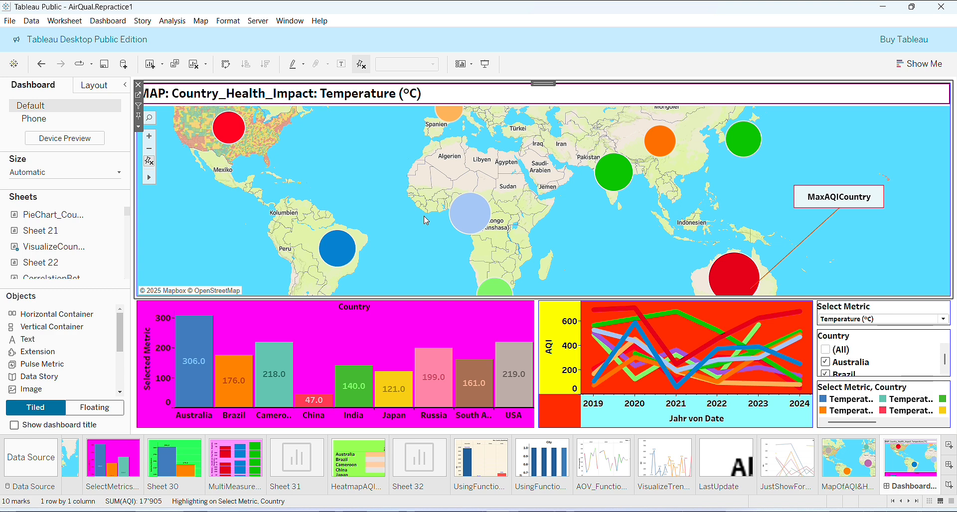
# Step: On the dashboard, switch the Select Metric parameter to AQI, back to Temperature (°C), and to AQI again
pyautogui.click(396, 348)
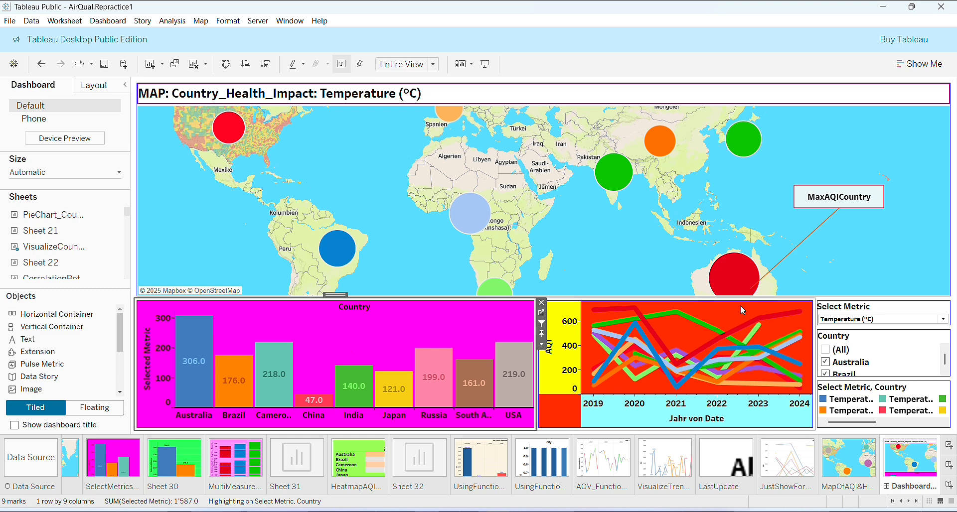
pyautogui.moveTo(801, 318)
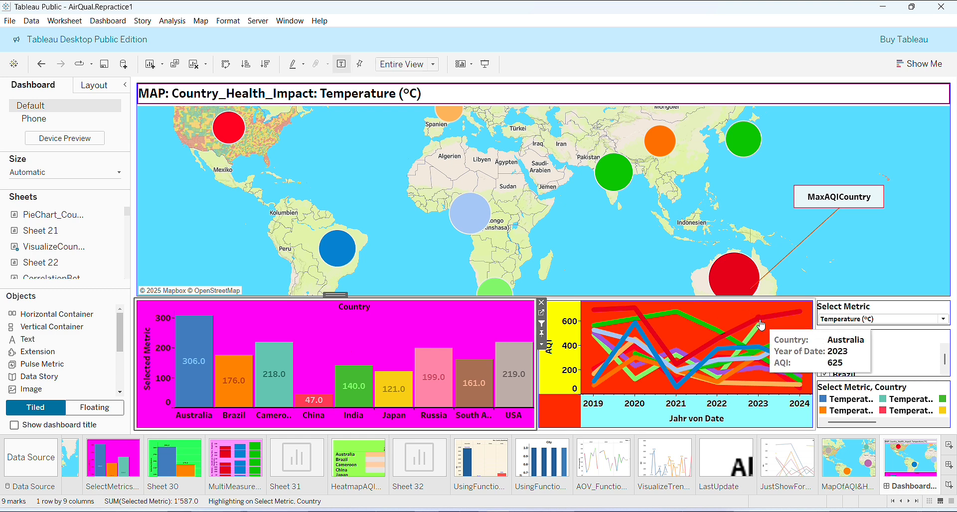
pyautogui.click(943, 320)
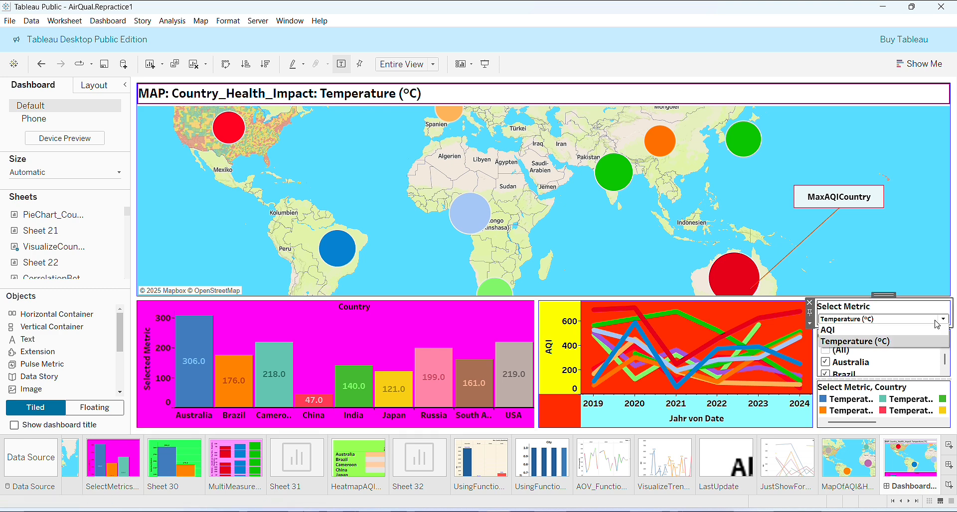
pyautogui.click(880, 331)
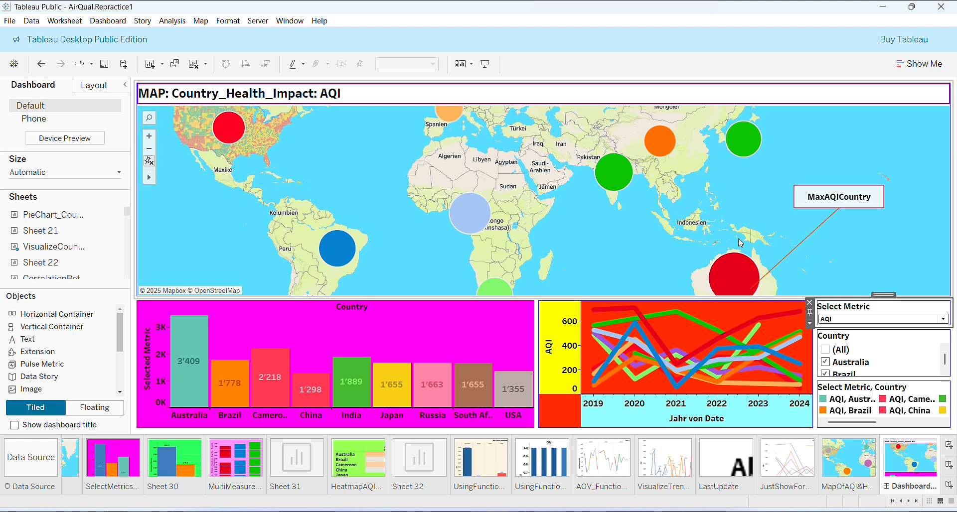
pyautogui.click(943, 323)
pyautogui.click(922, 340)
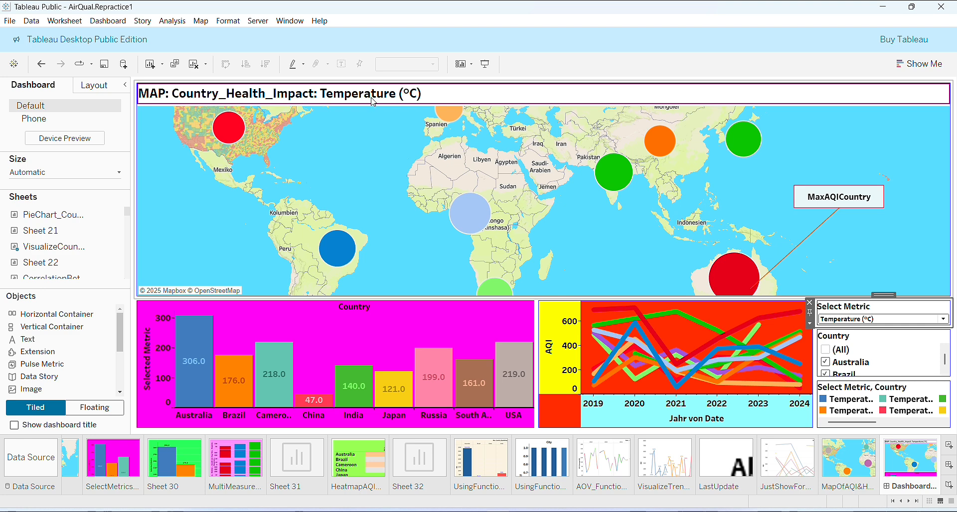
pyautogui.click(943, 321)
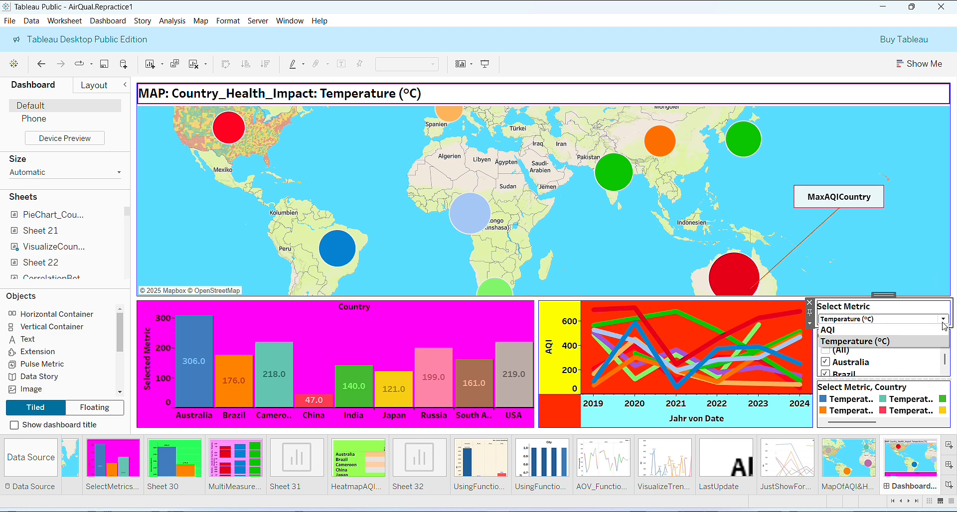
pyautogui.click(870, 331)
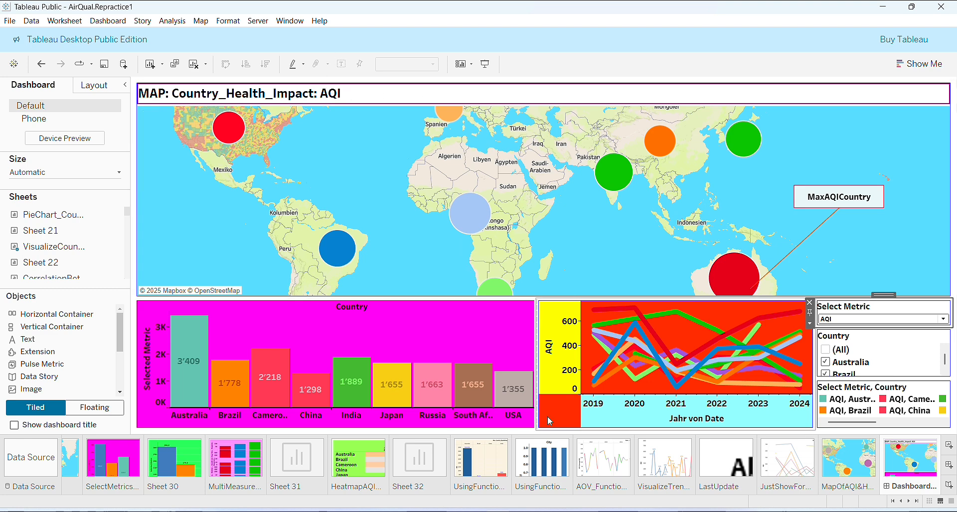
# Step: Highlight India in the line chart and AQI, China in the legend, scroll the Country filter, then clear the highlighting
pyautogui.click(717, 331)
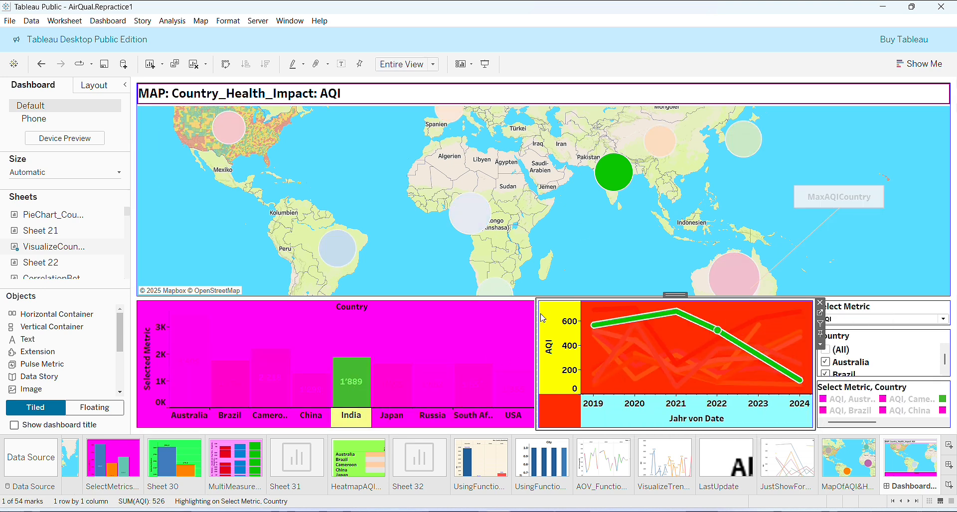
pyautogui.click(866, 240)
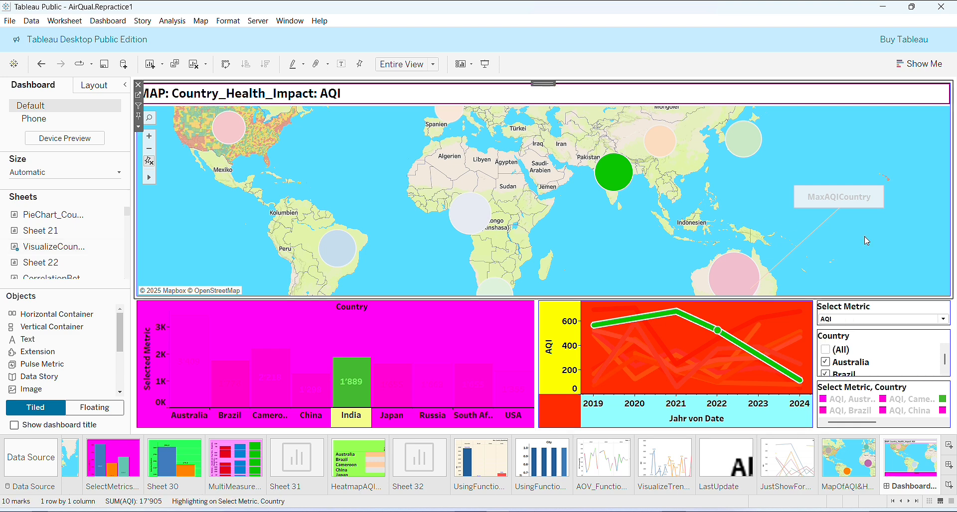
pyautogui.click(945, 371)
pyautogui.scroll(-4, 945, 371)
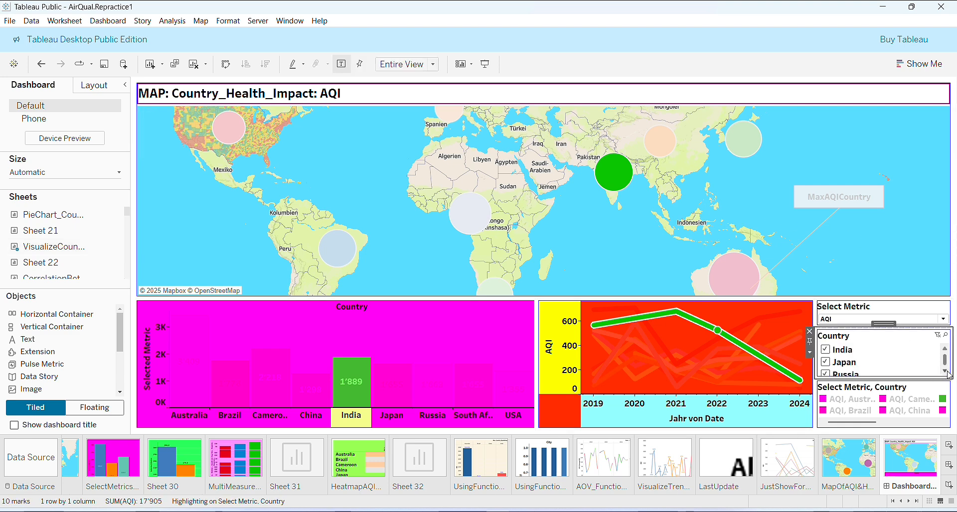
pyautogui.click(908, 410)
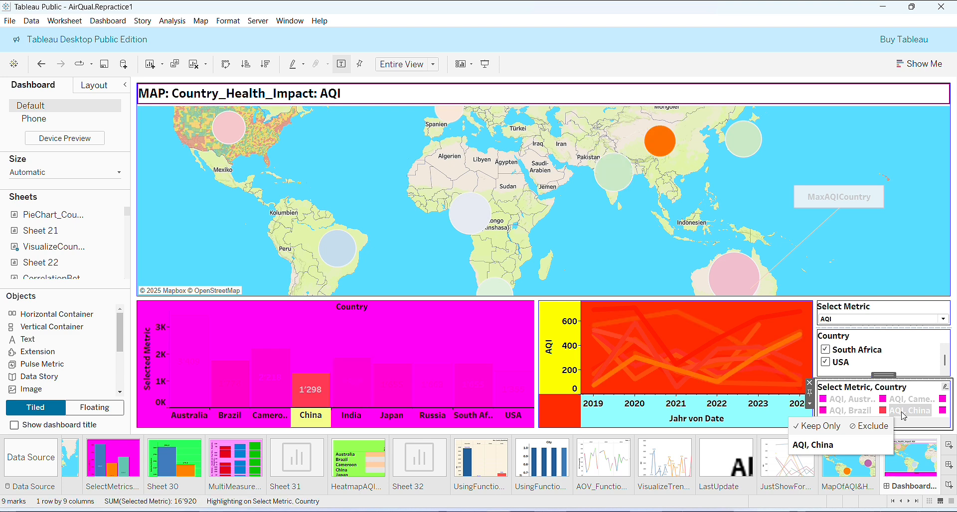
pyautogui.click(878, 226)
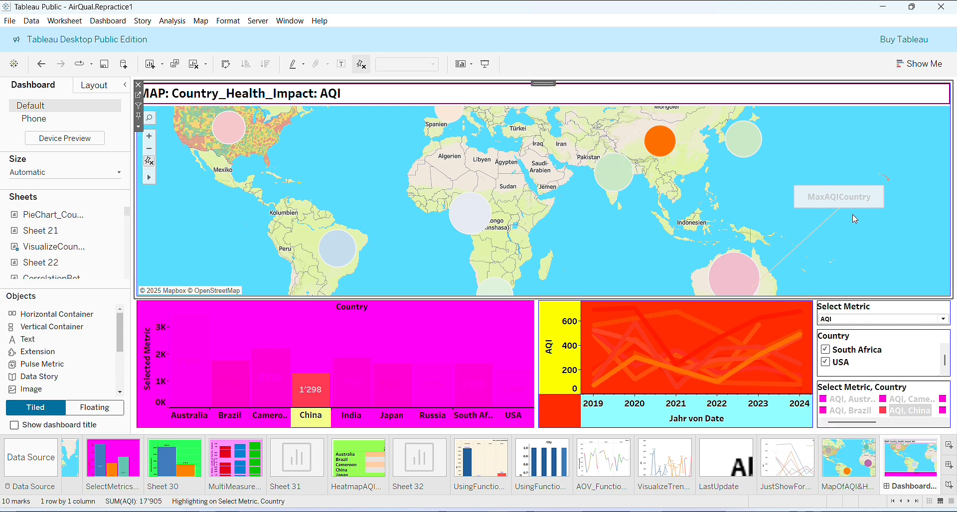
pyautogui.click(814, 104)
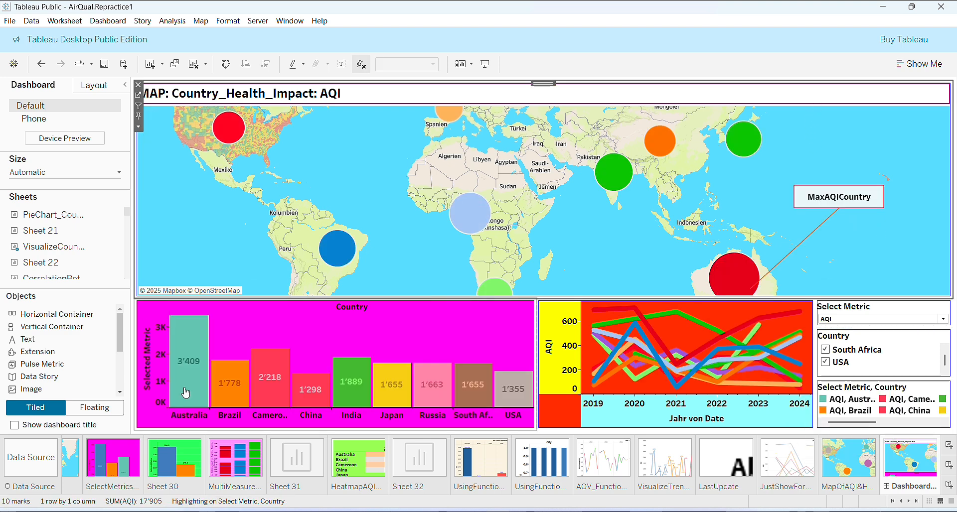
# Step: Open Sheet 30 and inspect the Russia and South Africa bars showing AQI values
pyautogui.click(118, 466)
pyautogui.click(190, 465)
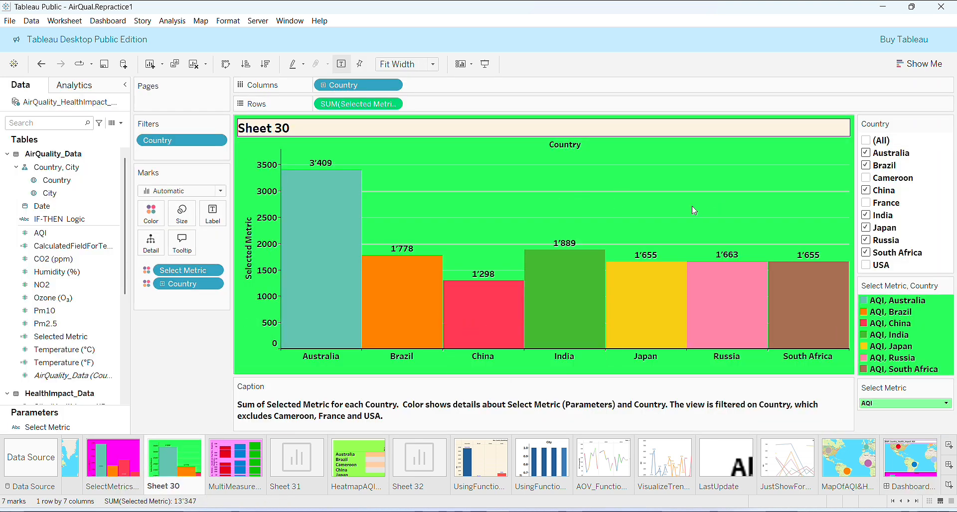
pyautogui.click(626, 329)
pyautogui.click(743, 308)
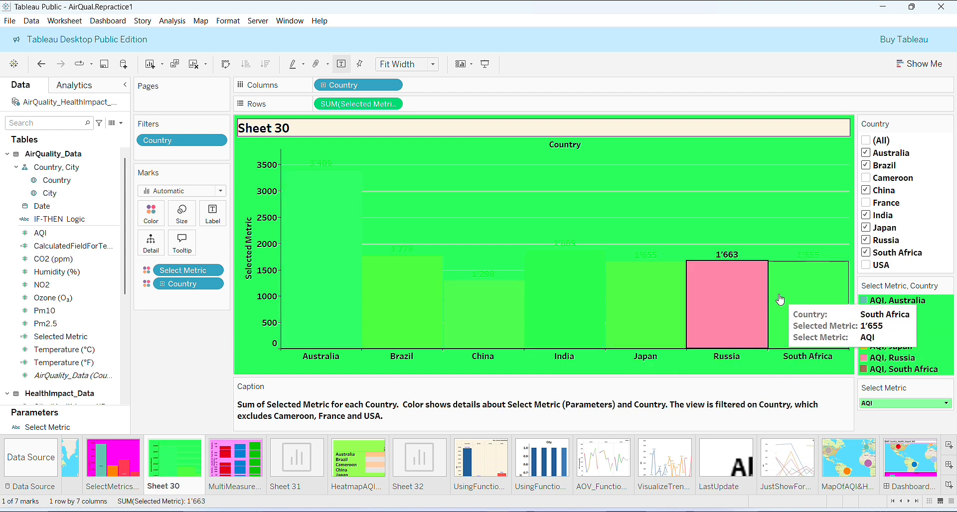
pyautogui.click(780, 299)
pyautogui.click(744, 174)
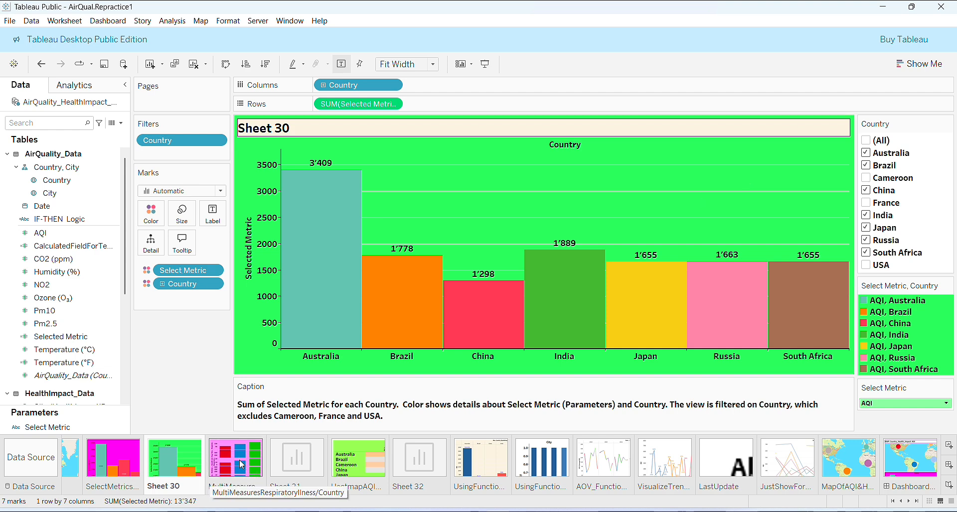
# Step: Open the Multi-measures_Respiratory_Illness_by_Country sheet and inspect its bars
pyautogui.click(222, 481)
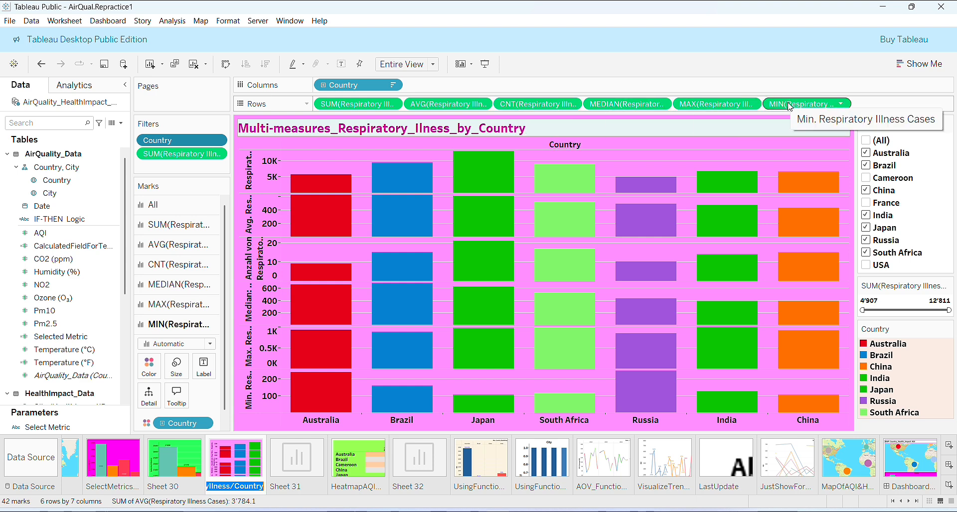
pyautogui.moveTo(300, 188)
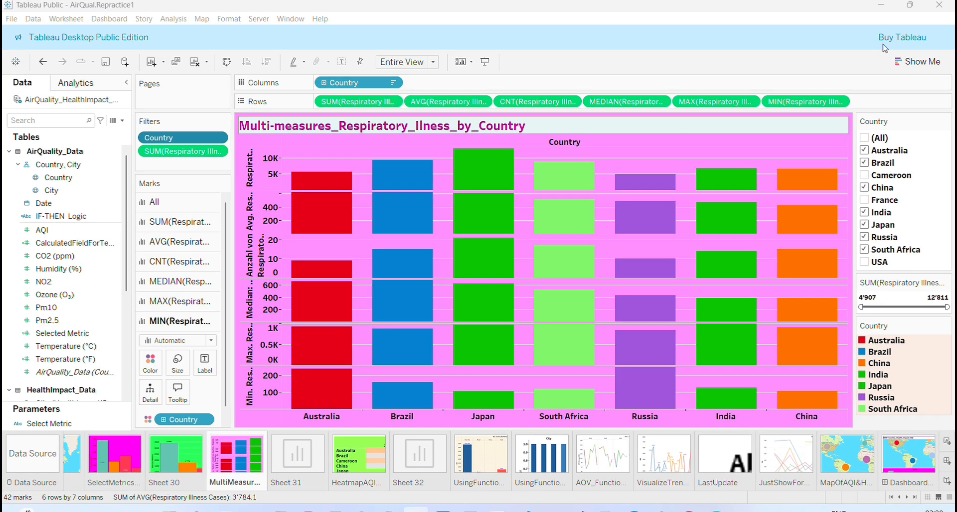
pyautogui.moveTo(693, 205)
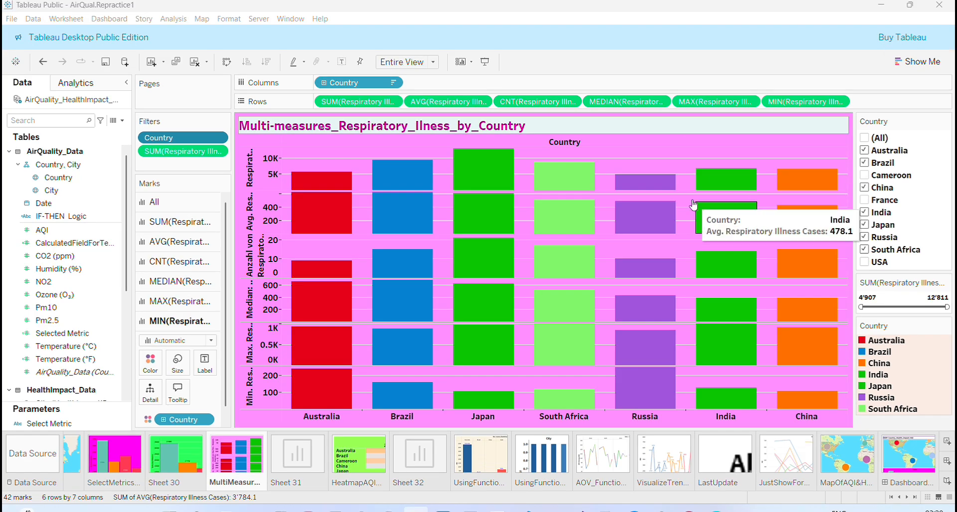
# Step: On Sheet 31, place Country on Columns and Respiratory Illness Cases on Rows
pyautogui.click(301, 449)
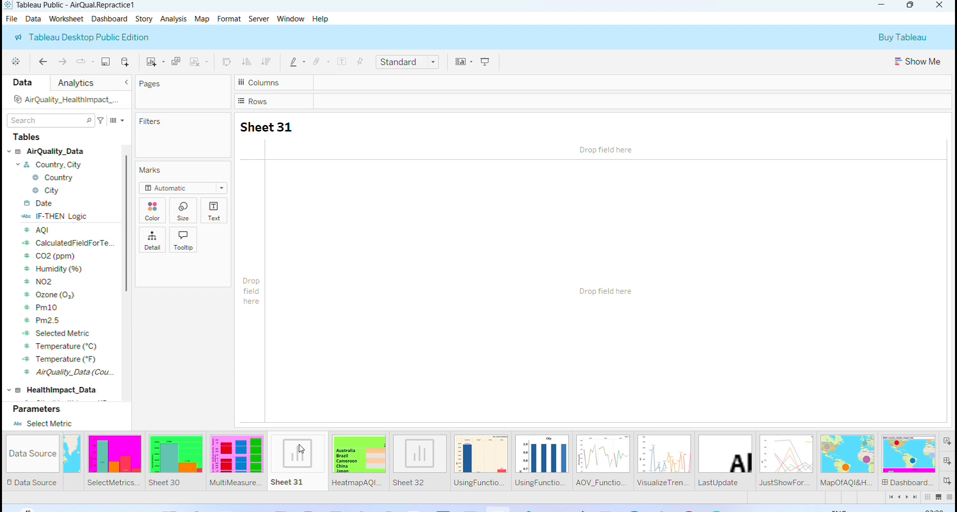
pyautogui.moveTo(55, 178); pyautogui.dragTo(329, 90)
pyautogui.click(472, 406)
pyautogui.scroll(-5, 122, 292)
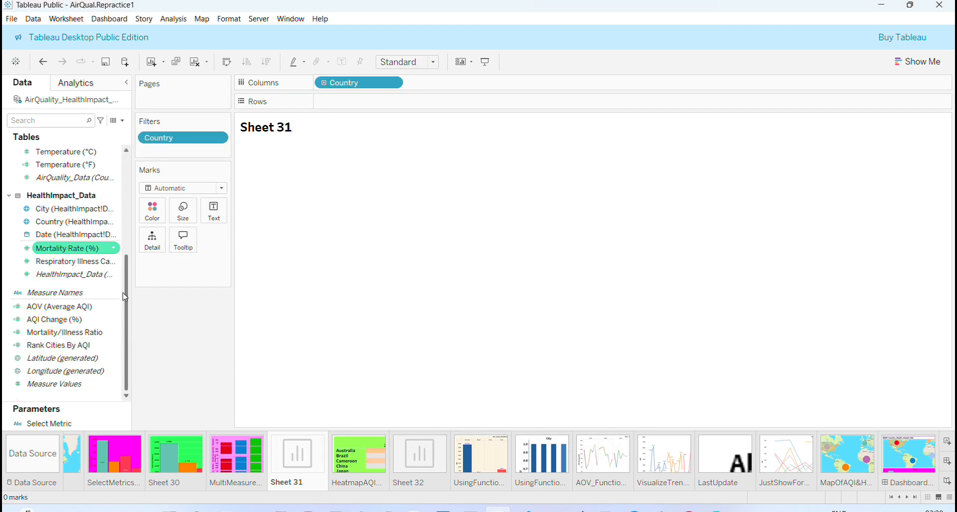
pyautogui.moveTo(72, 261)
pyautogui.mouseDown()
pyautogui.moveTo(85, 263)
pyautogui.moveTo(353, 109)
pyautogui.mouseUp()
# Step: Add Respiratory Illness Cases as a filter and show the Country filter on Sheet 31
pyautogui.moveTo(72, 261); pyautogui.dragTo(184, 151)
pyautogui.click(486, 349)
pyautogui.click(489, 331)
pyautogui.click(223, 137)
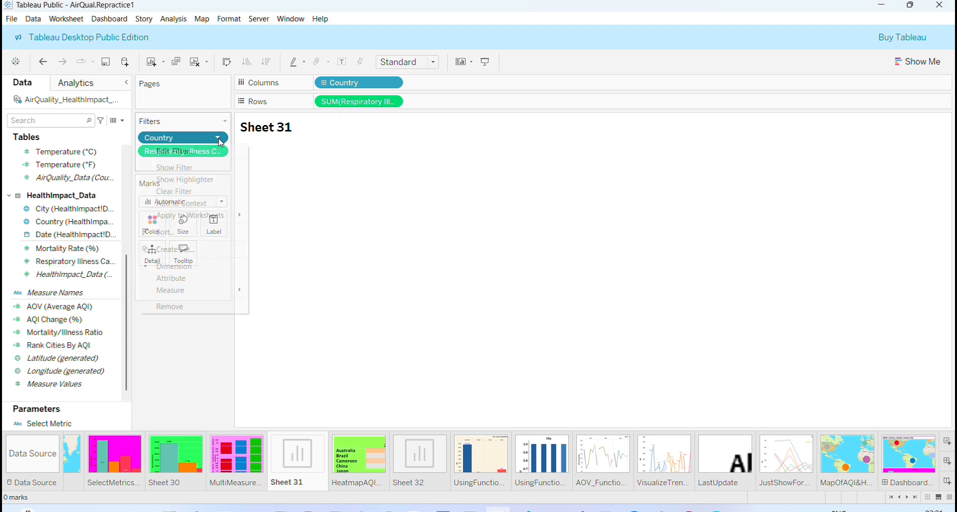
pyautogui.click(164, 160)
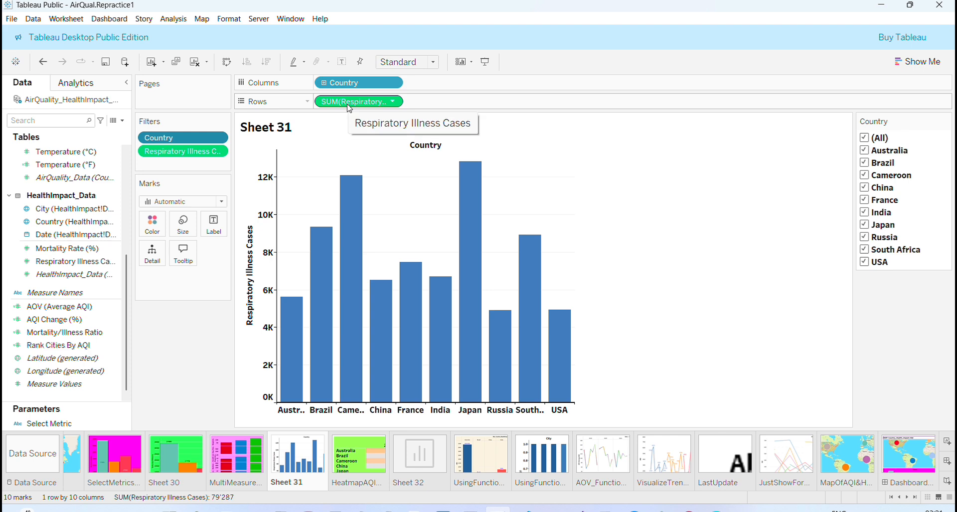
# Step: Copy the Respiratory Illness Cases pill into six rows and fit the view to Entire View
pyautogui.moveTo(349, 108); pyautogui.dragTo(806, 102)
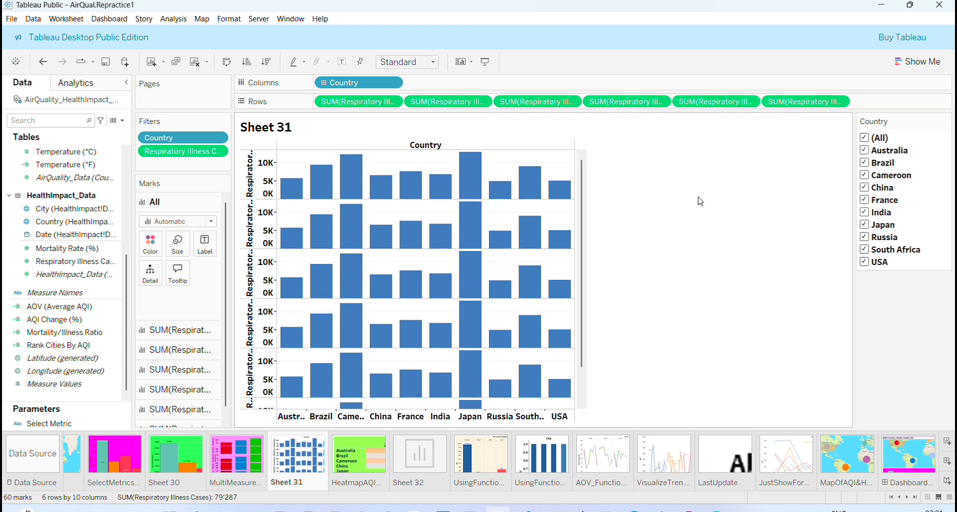
pyautogui.moveTo(462, 325)
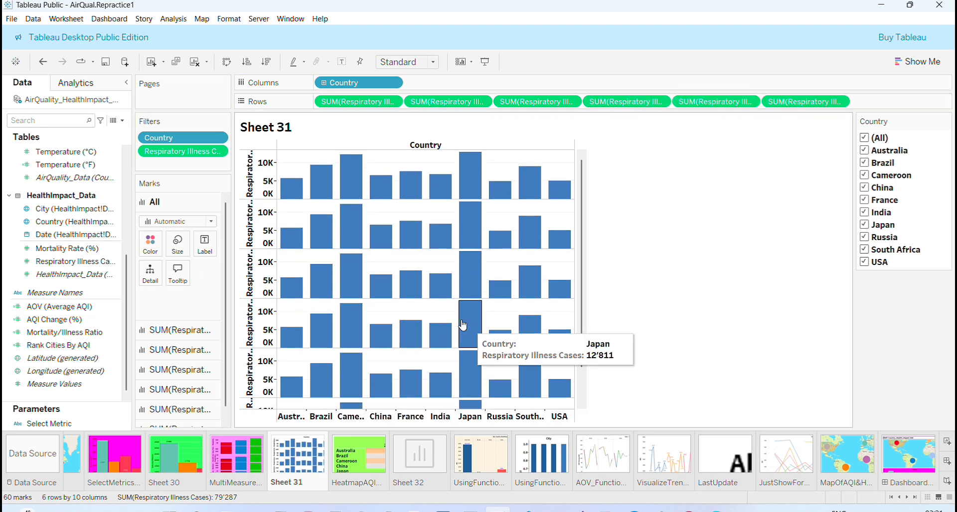
pyautogui.click(432, 62)
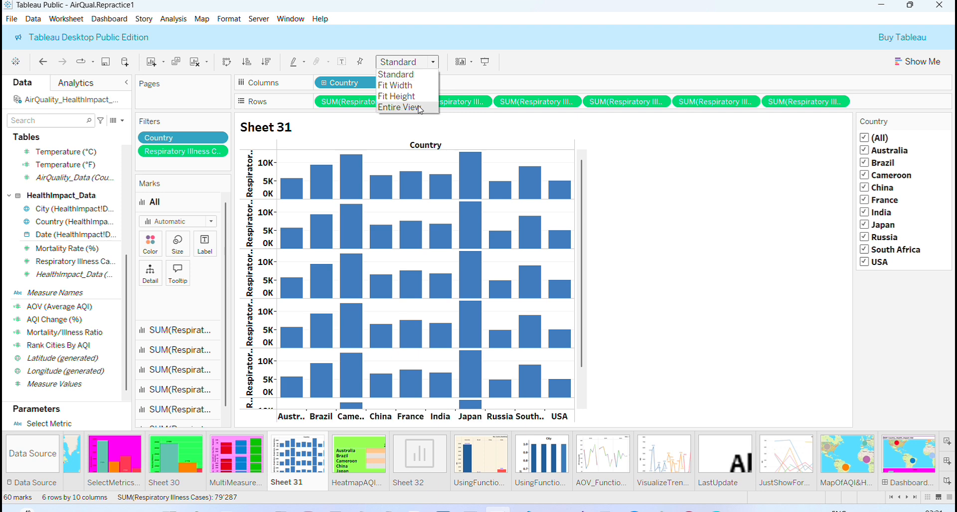
pyautogui.click(420, 107)
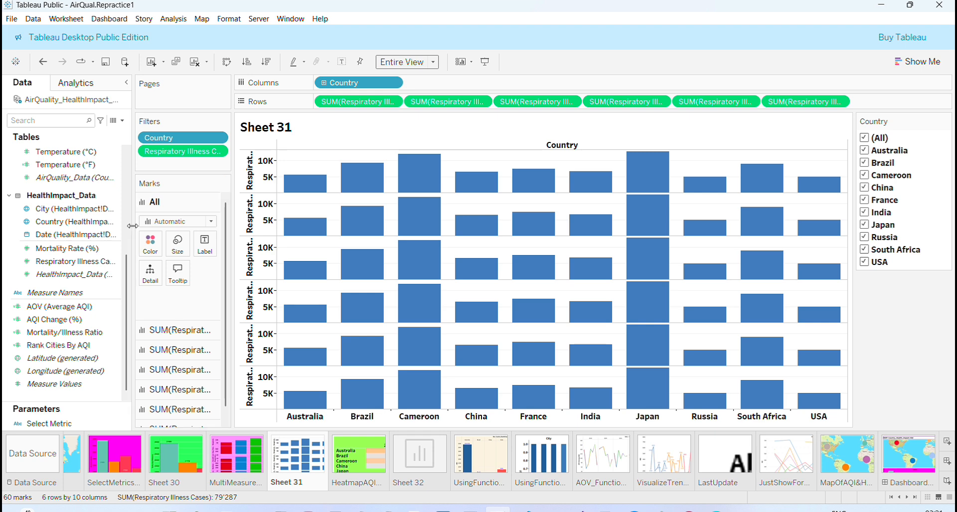
# Step: Change the second Respiratory Illness Cases measure on Rows to Average
pyautogui.click(151, 245)
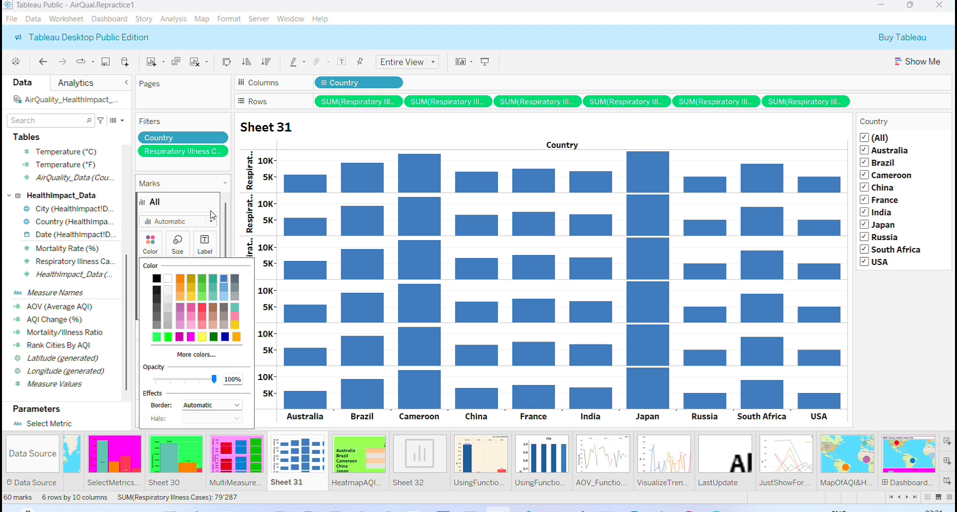
pyautogui.click(321, 132)
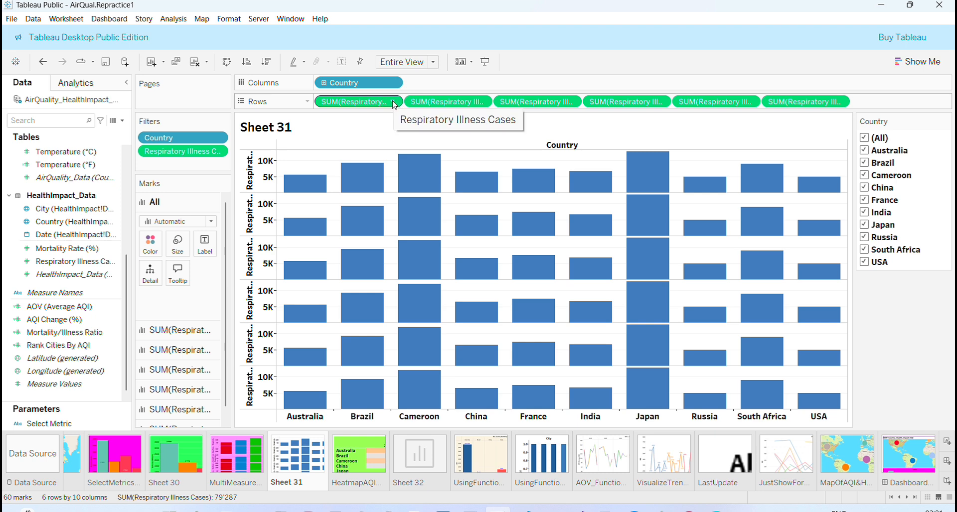
pyautogui.click(481, 102)
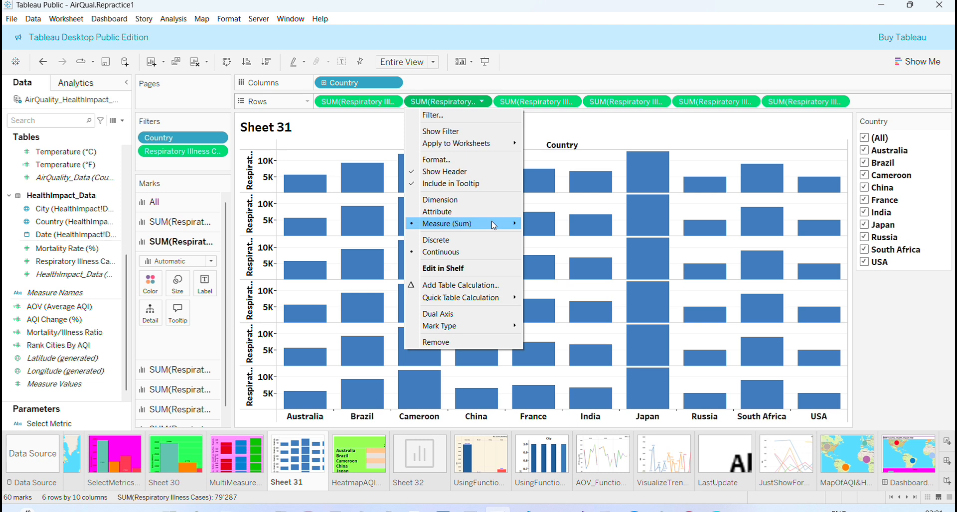
pyautogui.moveTo(494, 225)
pyautogui.click(547, 238)
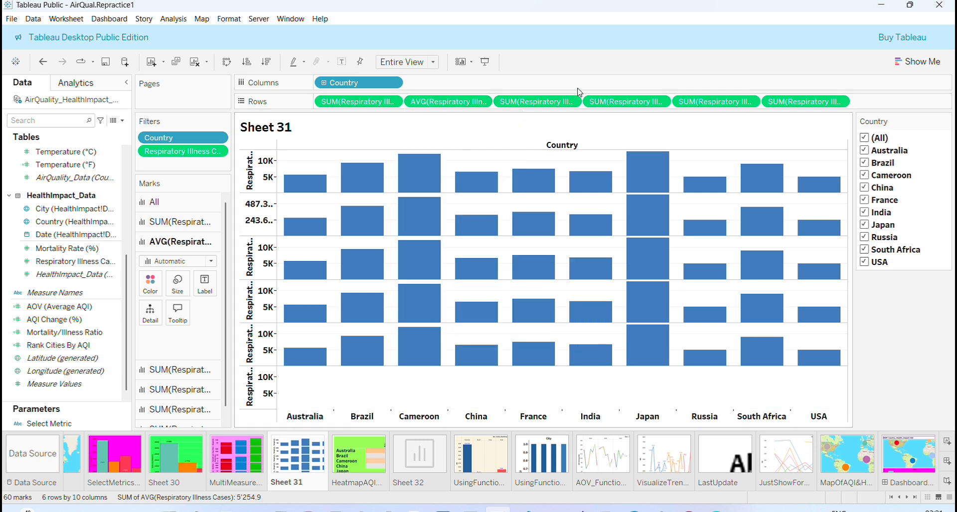
# Step: Change the third Respiratory Illness Cases measure on Rows to Median and the fourth to Count
pyautogui.click(571, 102)
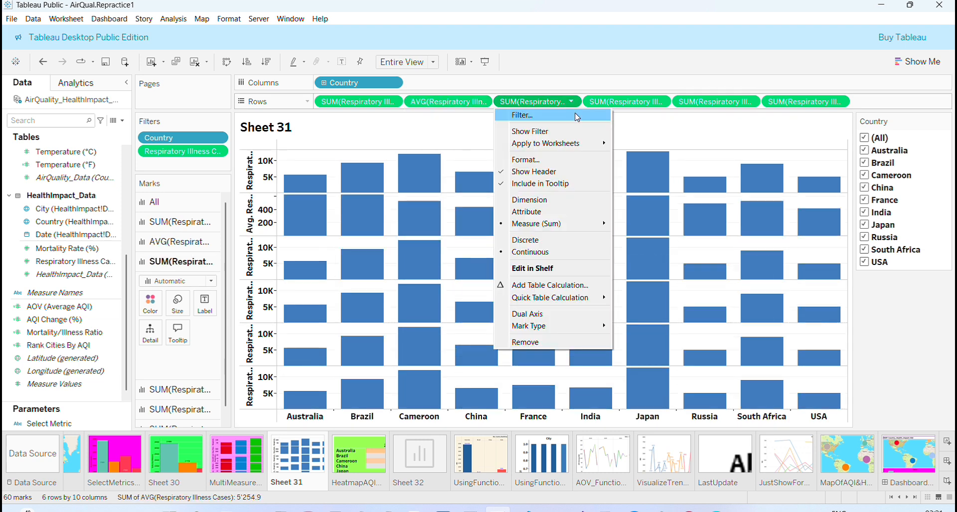
pyautogui.moveTo(579, 224)
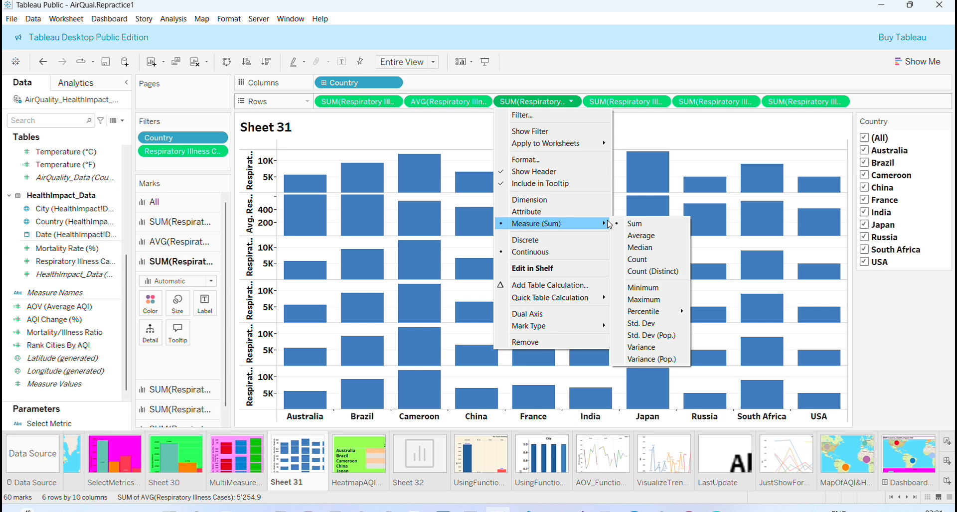
pyautogui.click(637, 247)
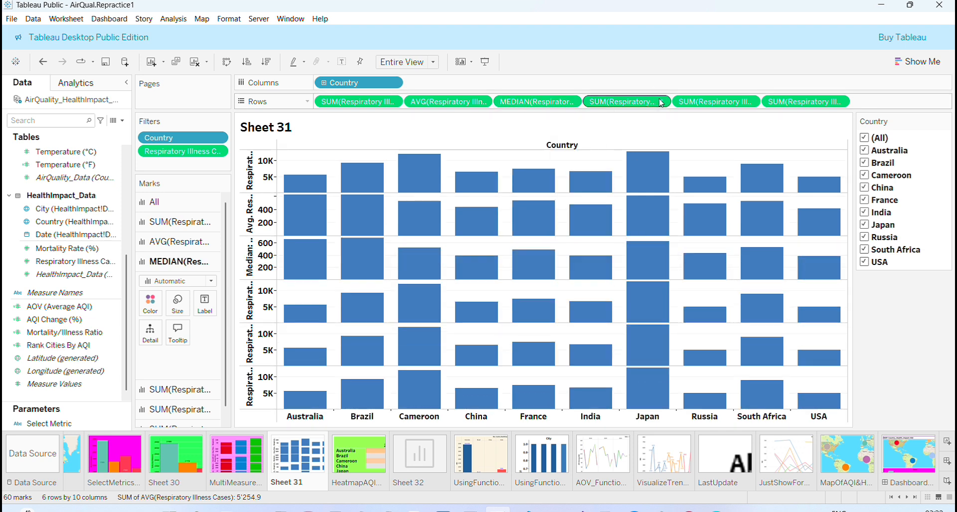
pyautogui.click(661, 103)
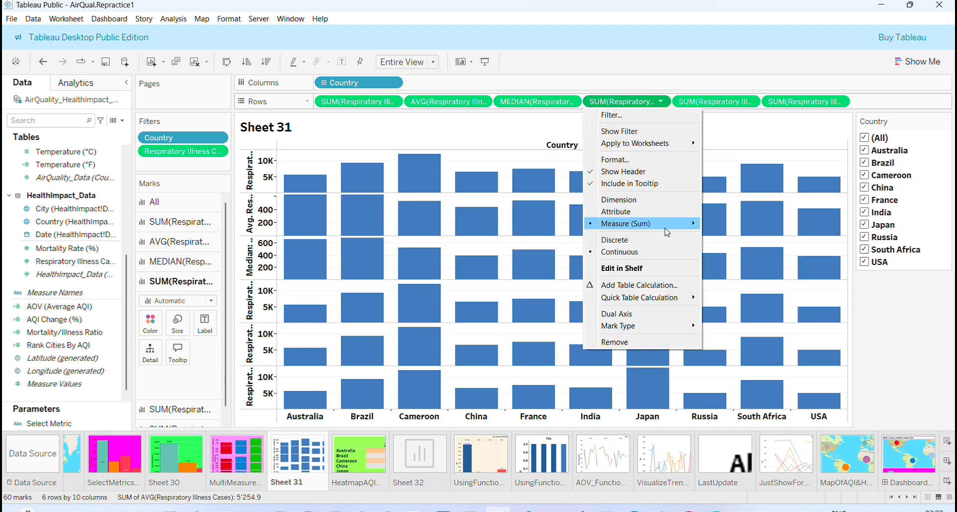
pyautogui.moveTo(677, 228)
pyautogui.click(736, 260)
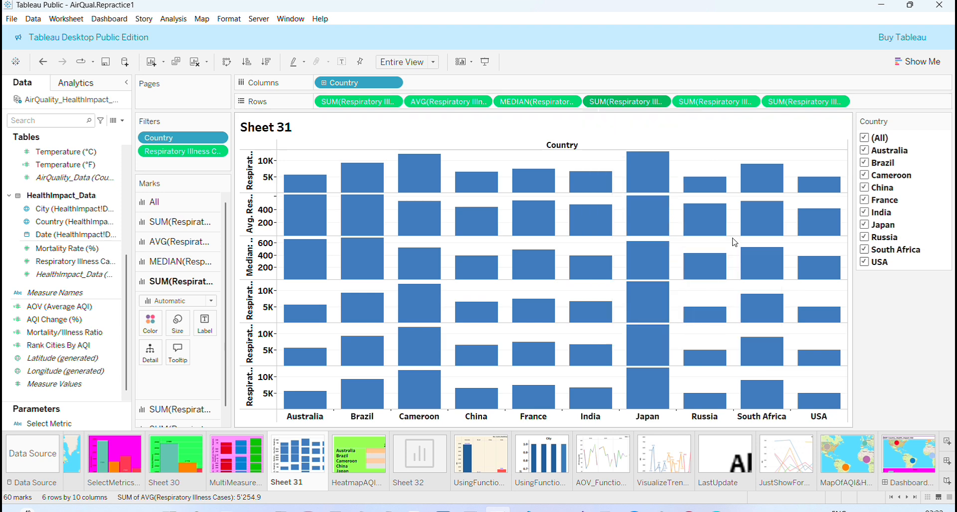
# Step: Change the fifth Respiratory Illness Cases measure on Rows to Maximum and the sixth to Minimum
pyautogui.click(750, 101)
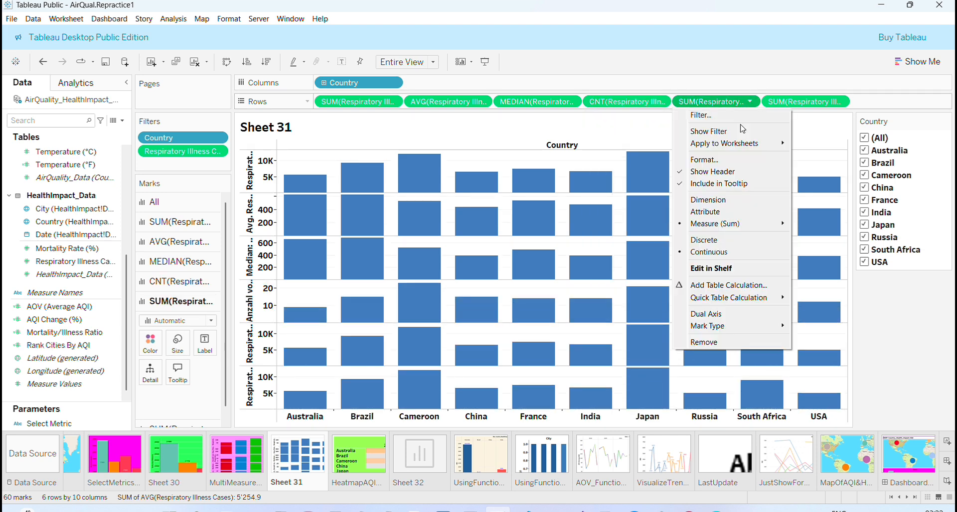
pyautogui.moveTo(766, 225)
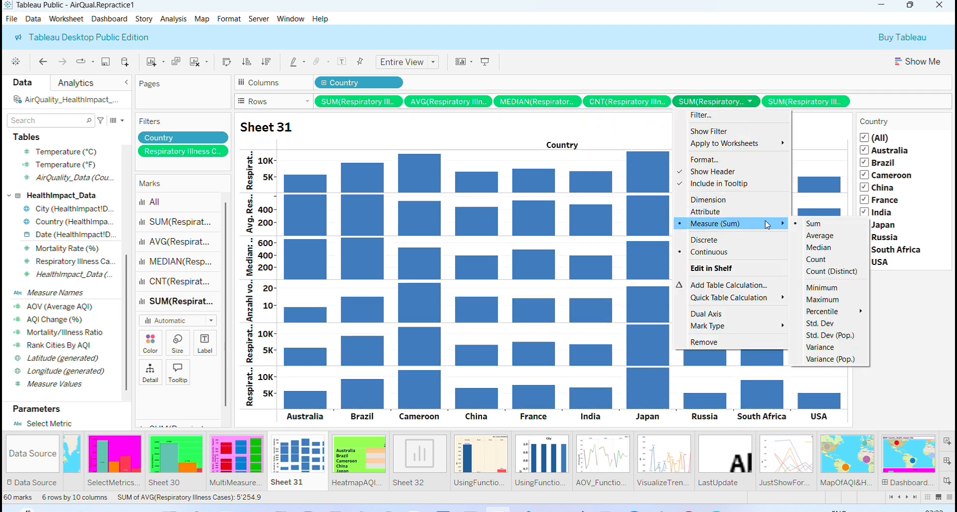
pyautogui.click(822, 299)
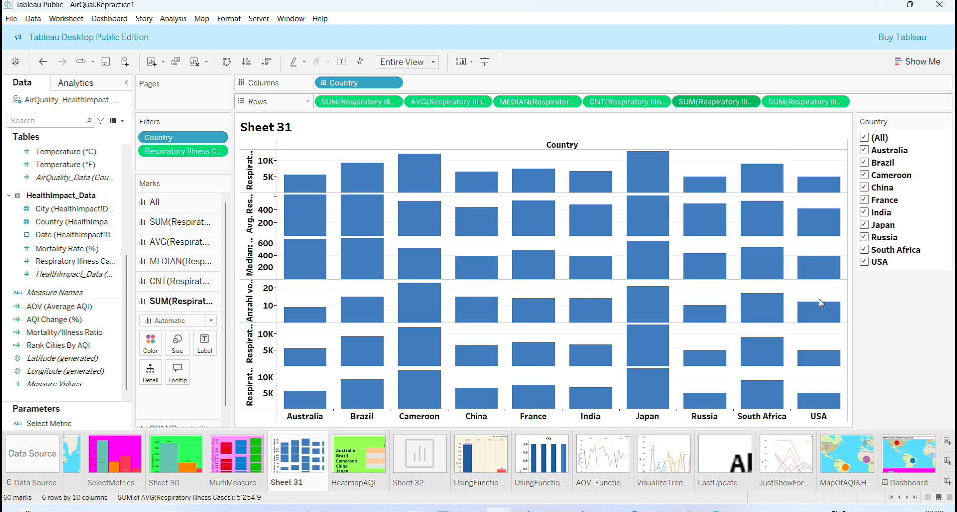
pyautogui.click(839, 103)
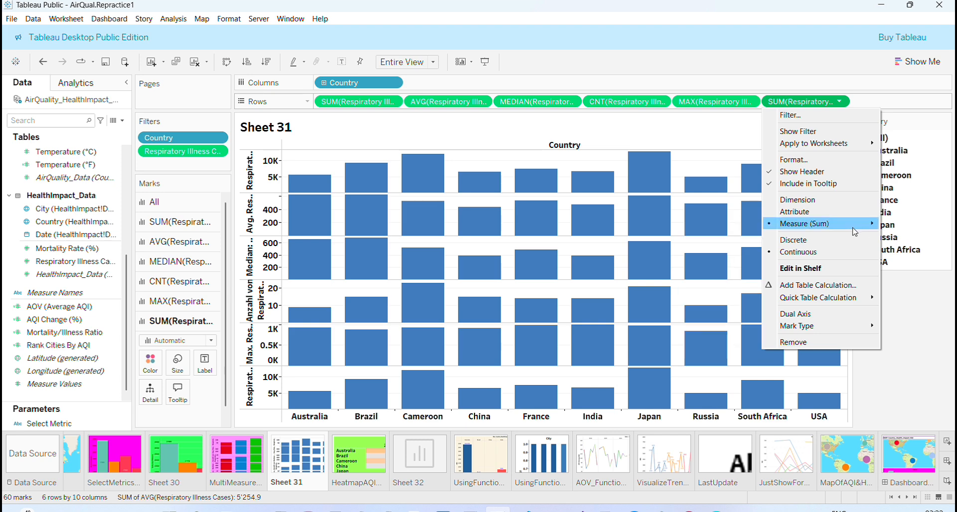
pyautogui.moveTo(855, 229)
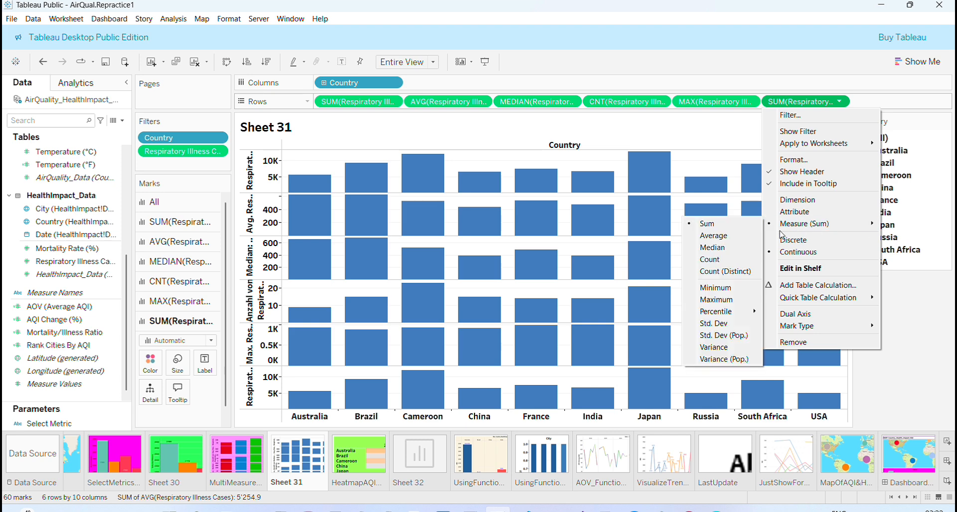
pyautogui.click(731, 288)
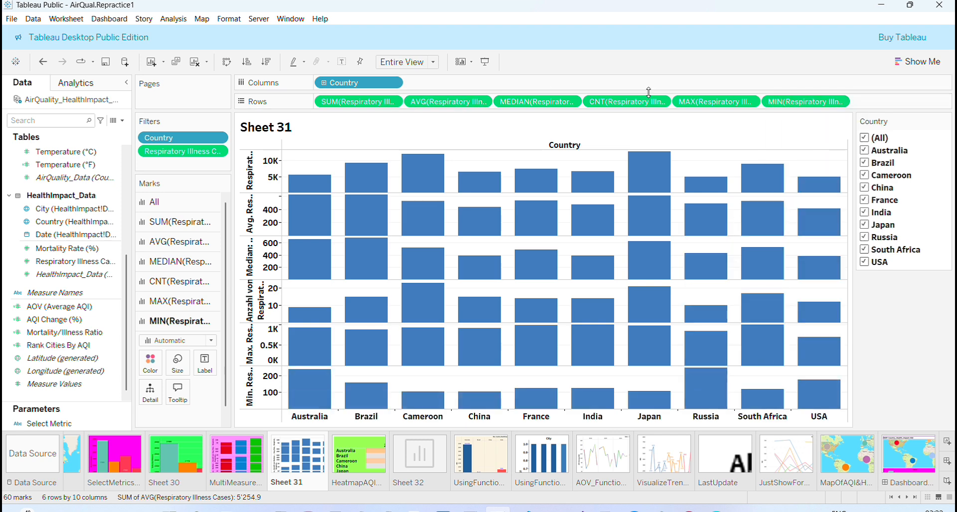
# Step: Color the Minimum measure's bars by Country
pyautogui.moveTo(435, 202)
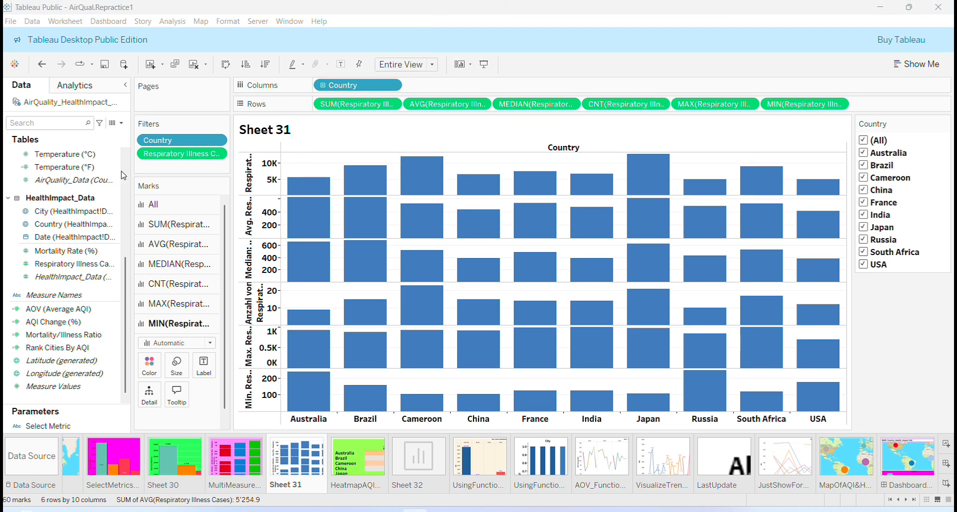
pyautogui.moveTo(126, 270); pyautogui.dragTo(127, 172)
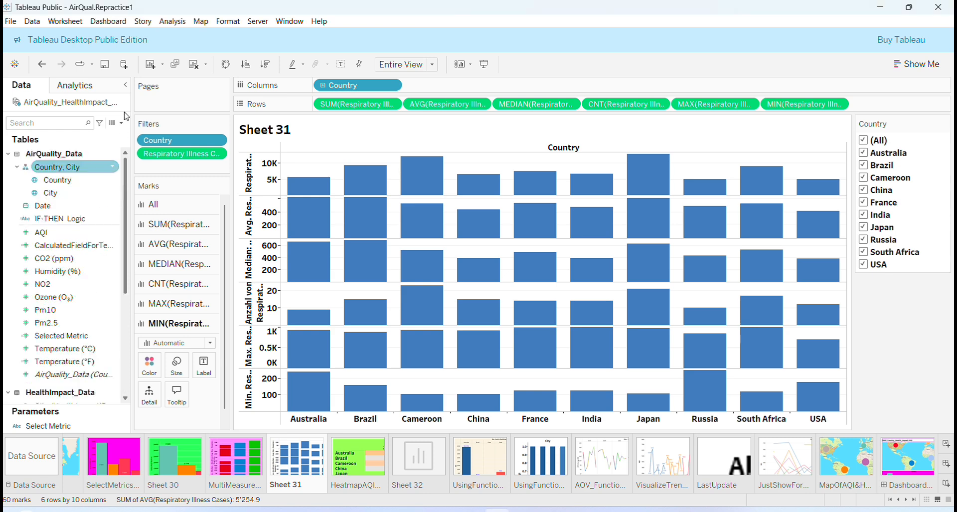
pyautogui.moveTo(54, 180); pyautogui.dragTo(147, 373)
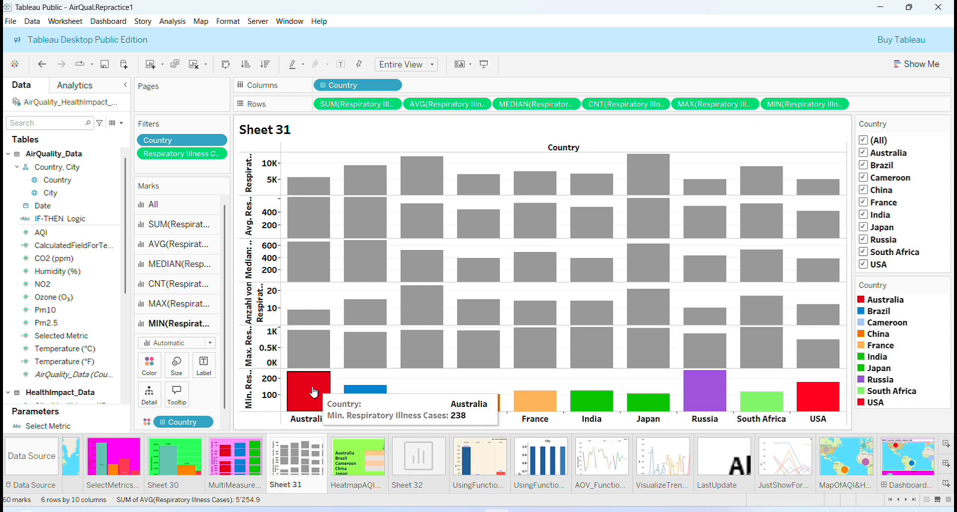
pyautogui.click(263, 399)
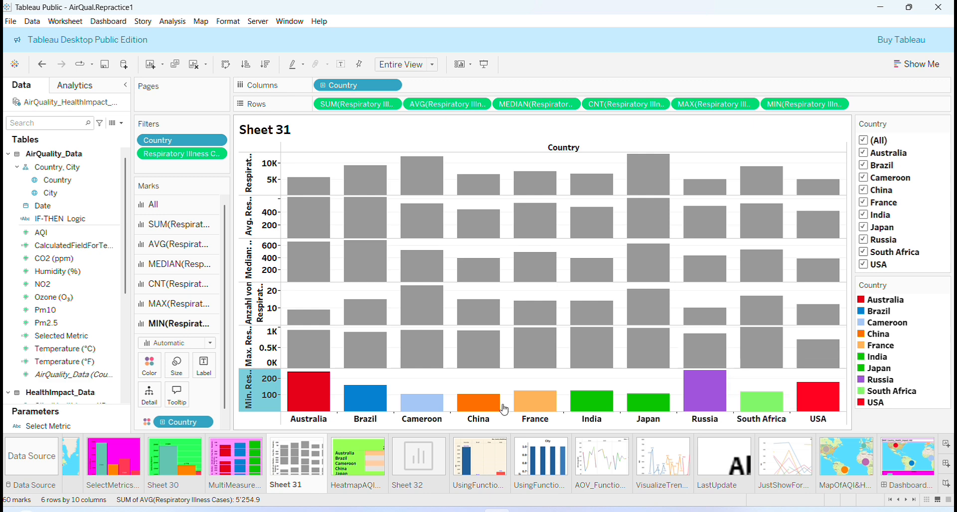
# Step: Color the Maximum measure's bars cyan
pyautogui.click(251, 355)
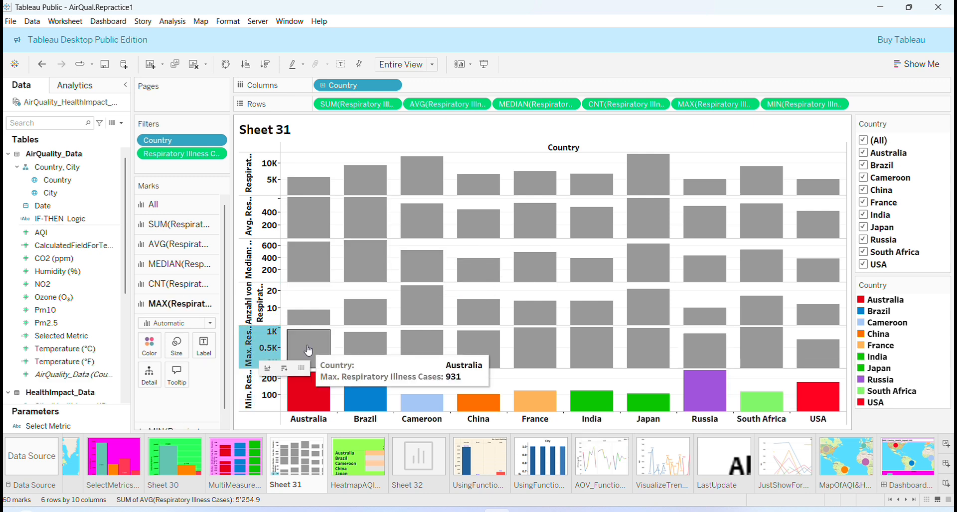
pyautogui.click(148, 349)
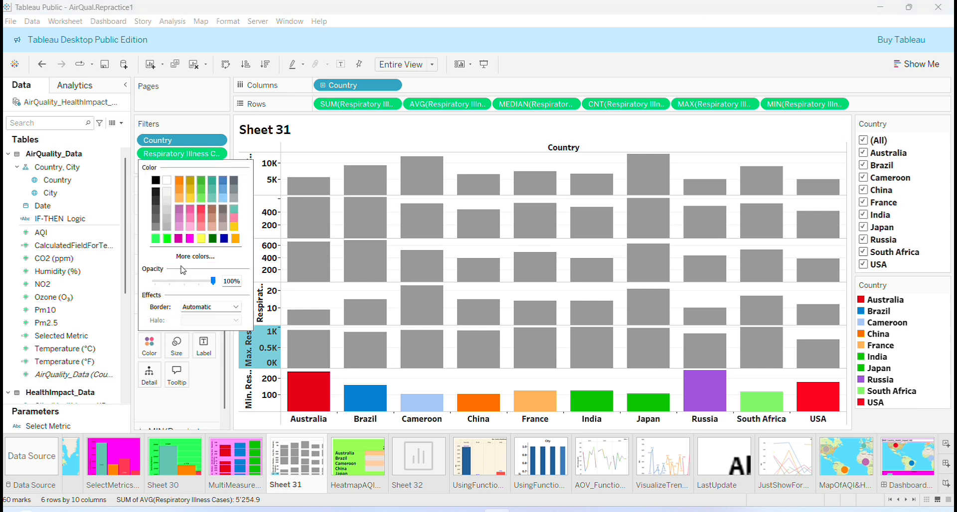
pyautogui.click(195, 256)
pyautogui.click(527, 354)
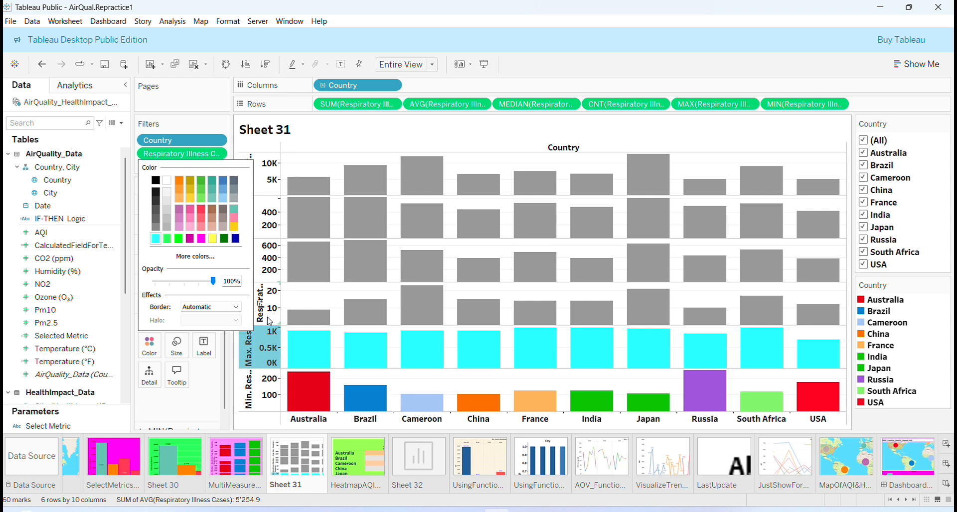
# Step: Color the Median measure's bars magenta using a custom color
pyautogui.click(270, 268)
pyautogui.click(153, 311)
pyautogui.click(195, 417)
pyautogui.click(373, 178)
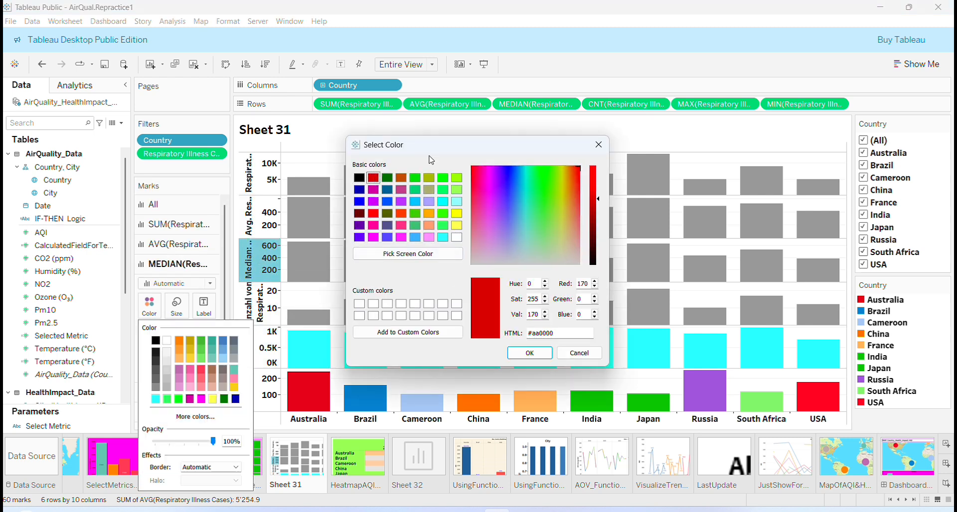
pyautogui.click(400, 190)
pyautogui.click(529, 353)
# Step: Color the Average measure's bars orange
pyautogui.click(270, 224)
pyautogui.click(153, 289)
pyautogui.click(178, 321)
# Step: Color the Sum measure's bars blue using a custom color
pyautogui.click(270, 181)
pyautogui.click(152, 267)
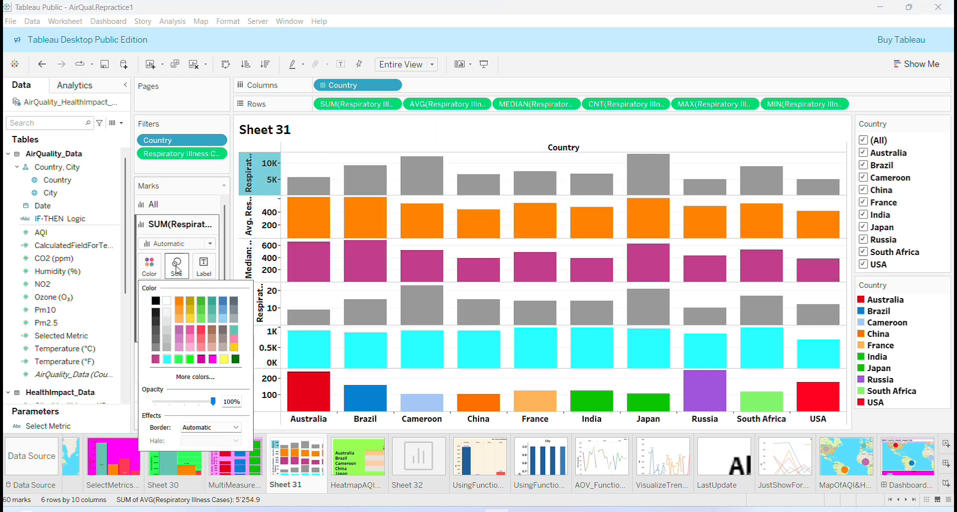
pyautogui.click(194, 377)
pyautogui.click(359, 201)
pyautogui.click(529, 353)
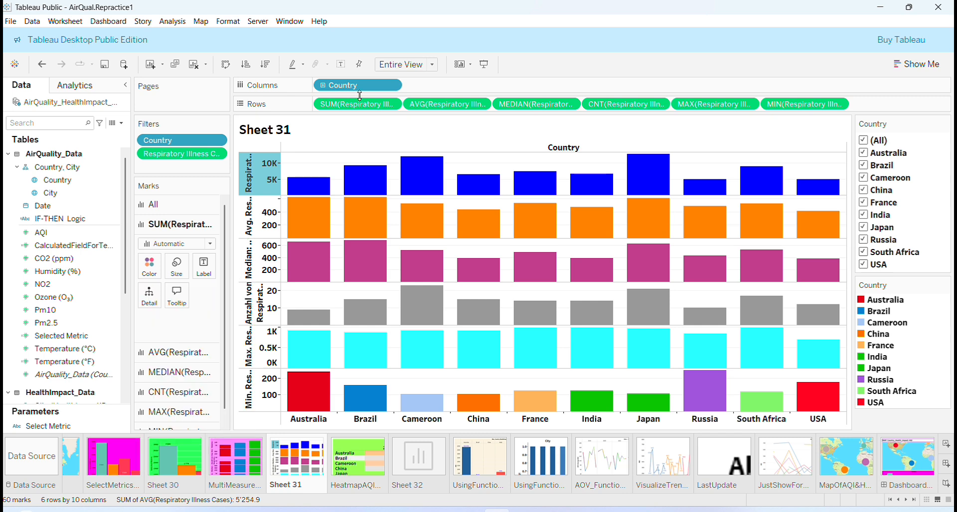
# Step: Add a solid blue border around the Sheet 31 title
pyautogui.rightClick(360, 133)
pyautogui.click(379, 175)
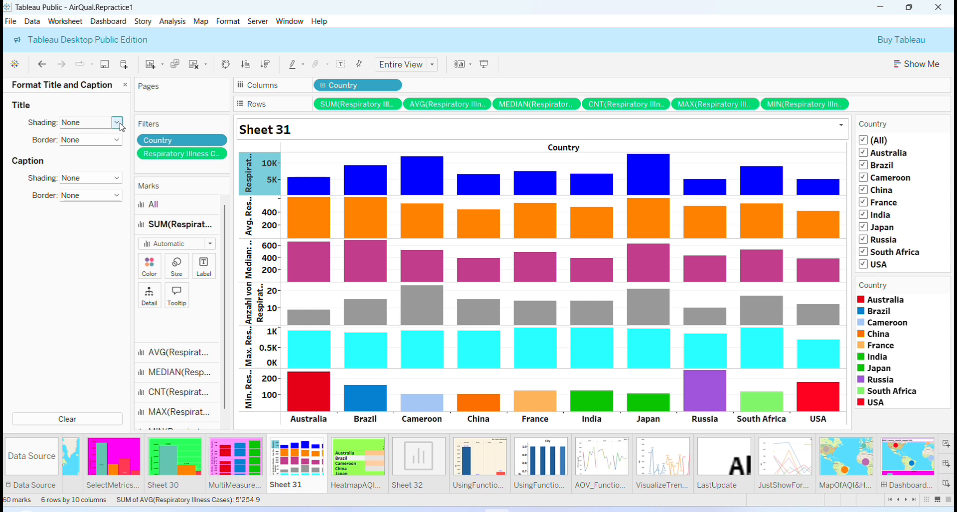
pyautogui.click(116, 139)
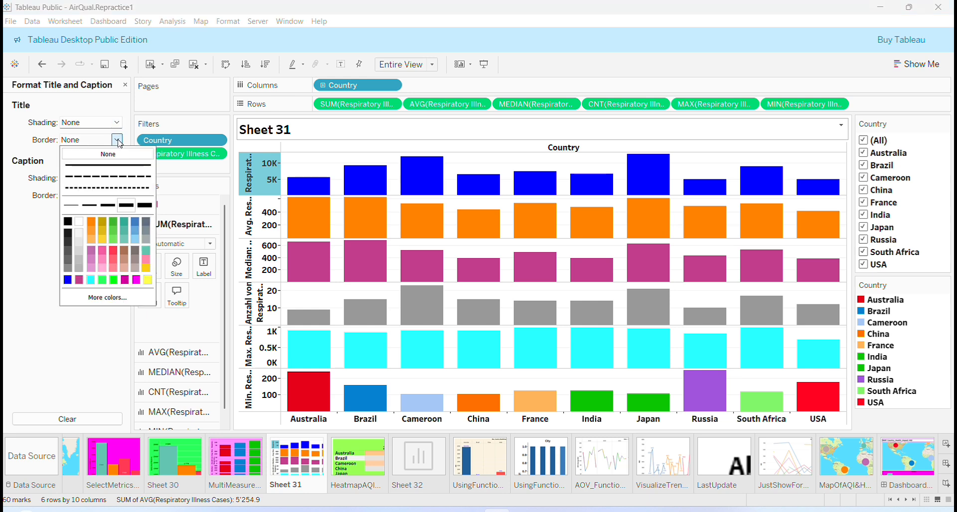
pyautogui.click(68, 280)
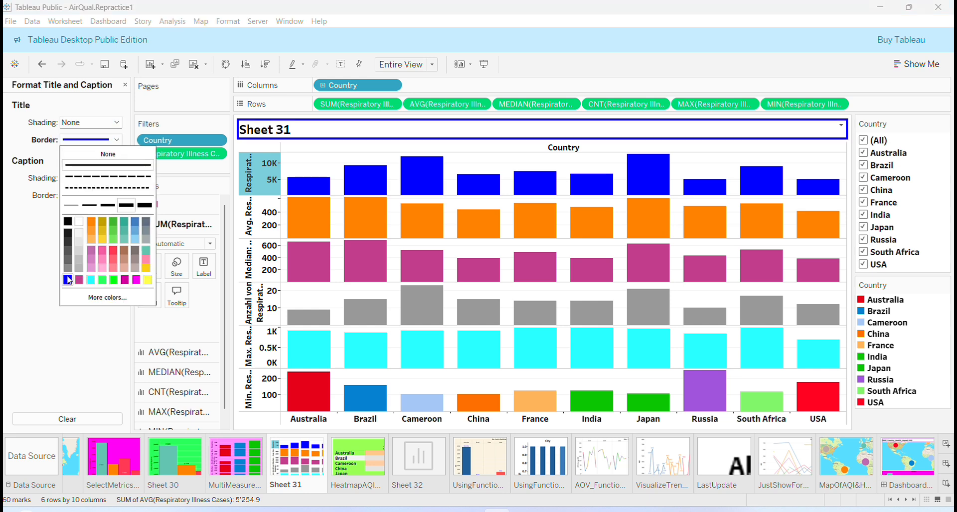
pyautogui.click(71, 206)
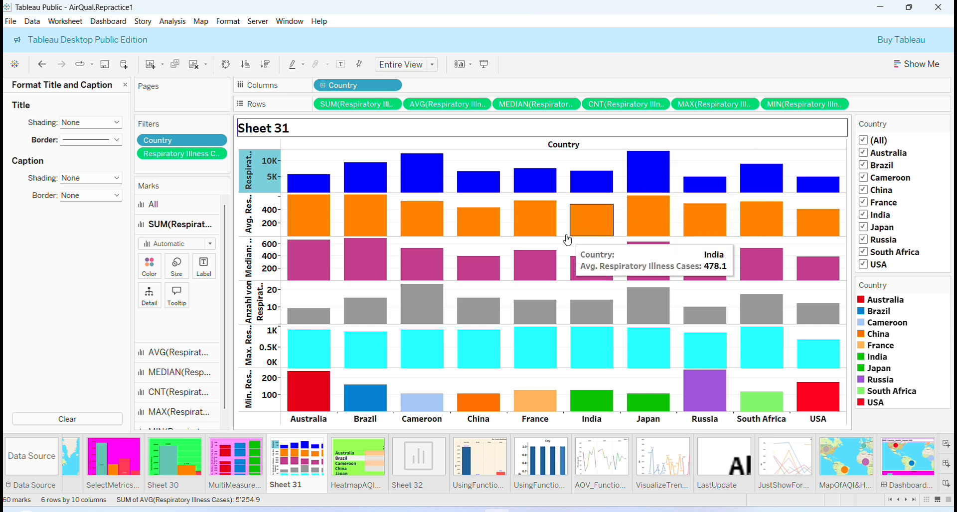
pyautogui.click(125, 85)
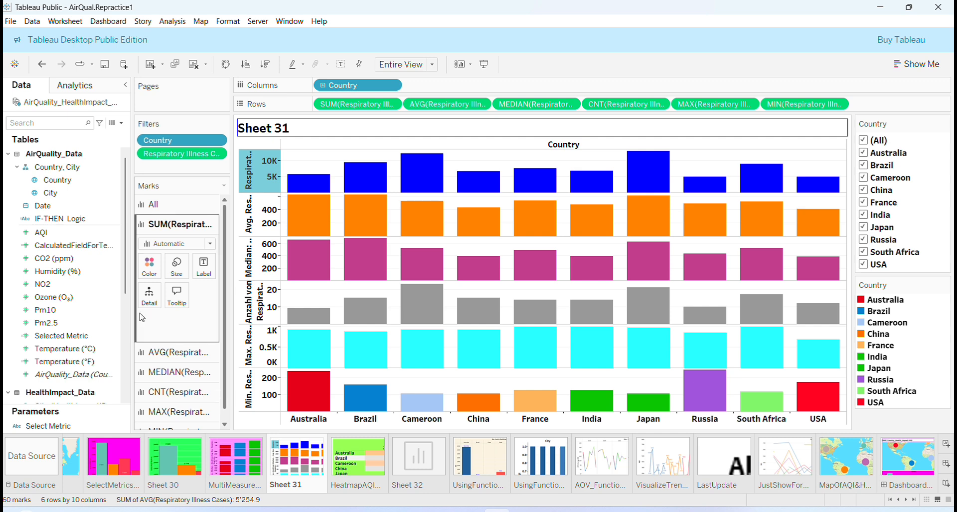
# Step: Save the workbook
pyautogui.click(11, 21)
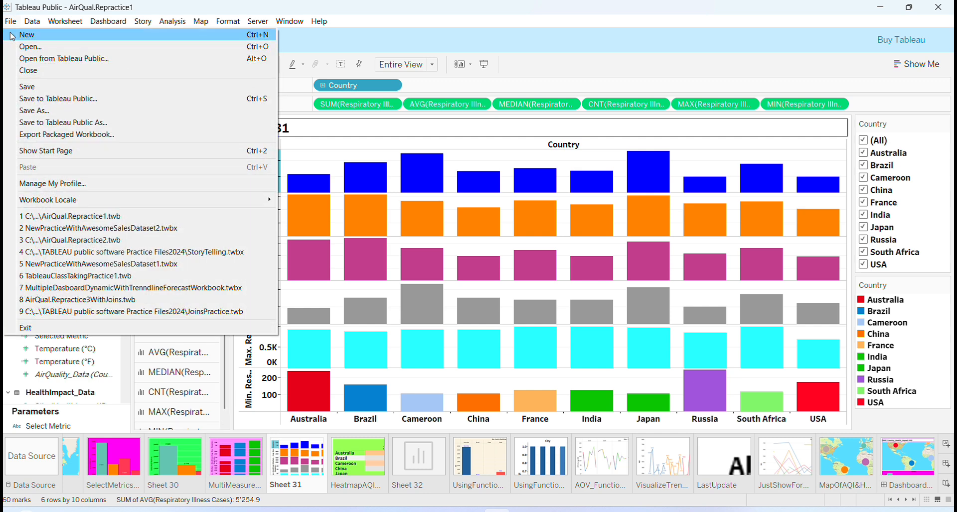
pyautogui.click(26, 87)
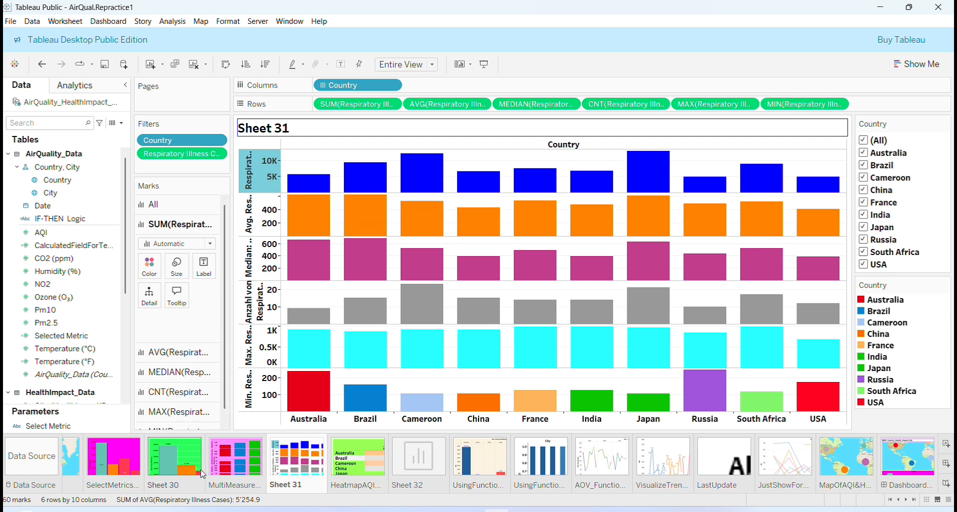
# Step: Browse the MultiMeasure, Sheet 31 and Heatmap sheets
pyautogui.click(256, 476)
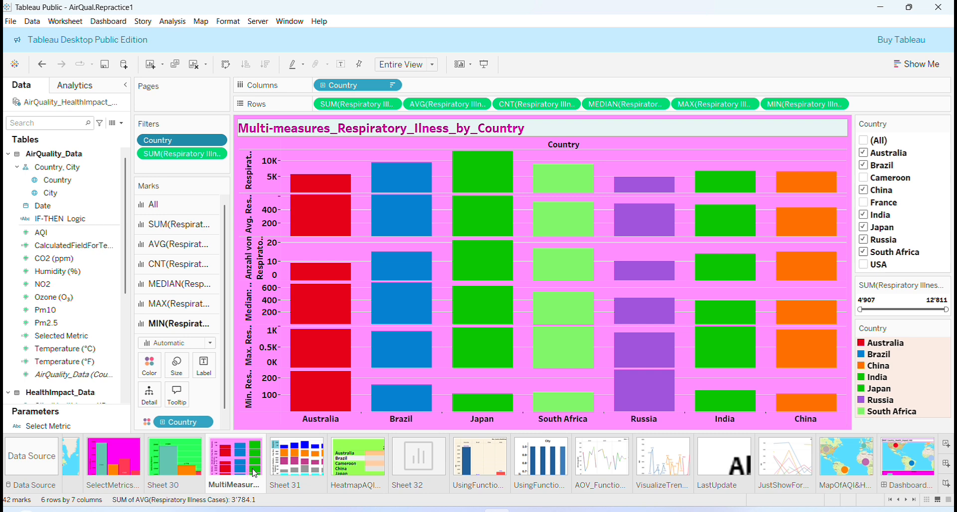
pyautogui.click(300, 466)
pyautogui.click(339, 467)
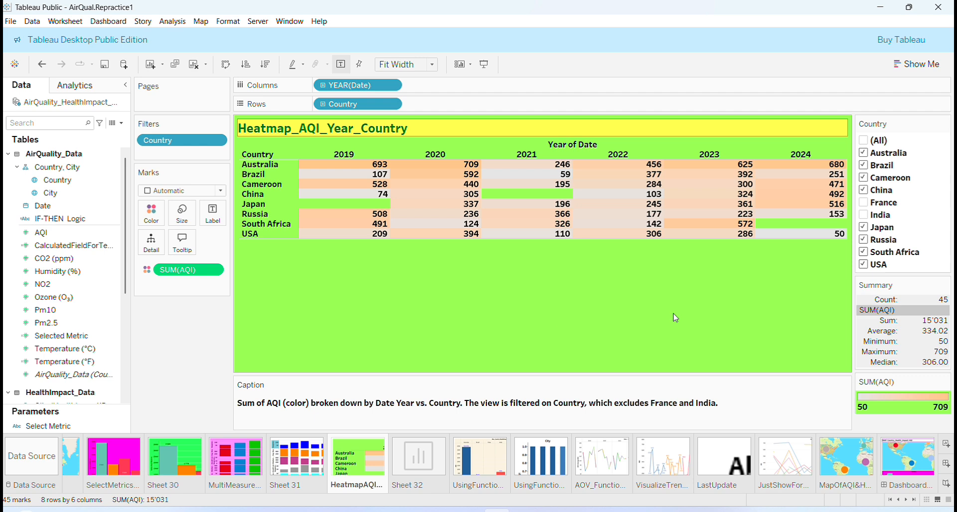
pyautogui.moveTo(796, 202)
# Step: On Sheet 32, add Country as a filter and show its filter card
pyautogui.click(406, 466)
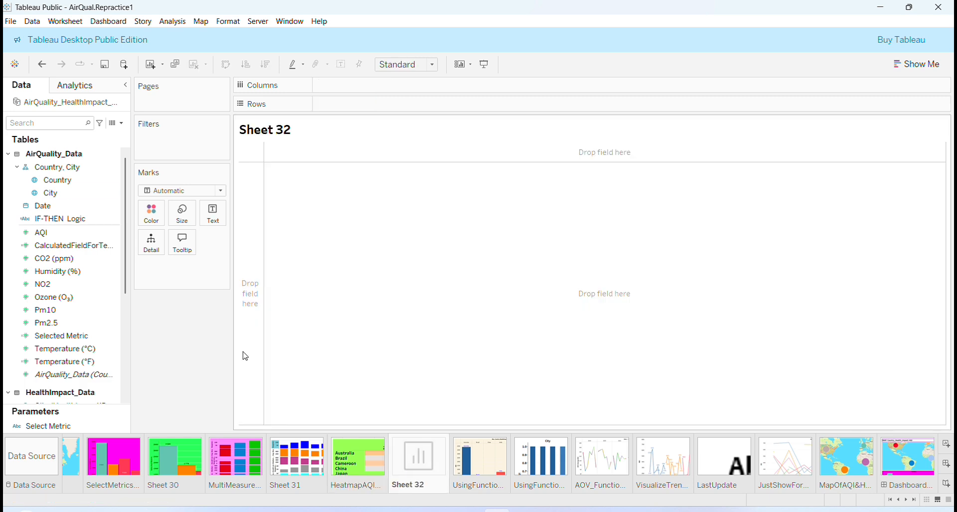
pyautogui.moveTo(50, 180); pyautogui.dragTo(175, 152)
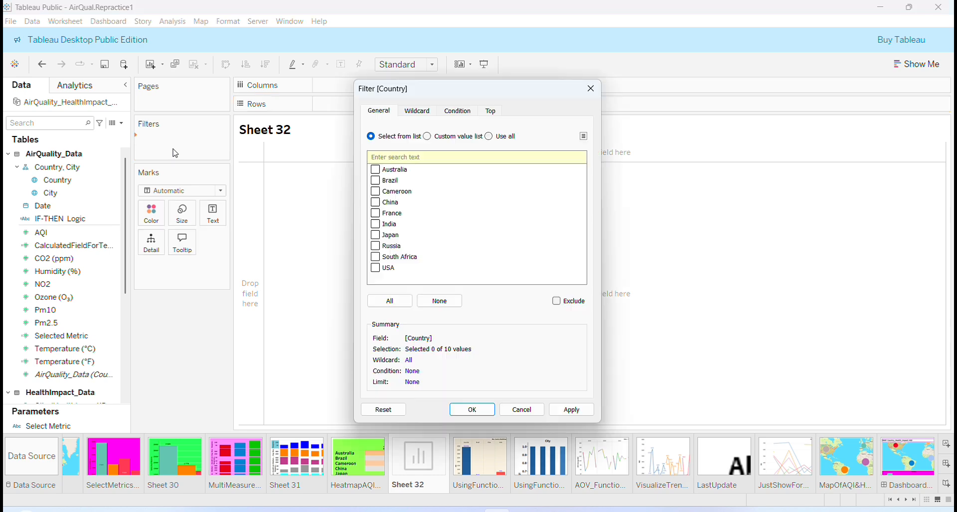
pyautogui.click(473, 409)
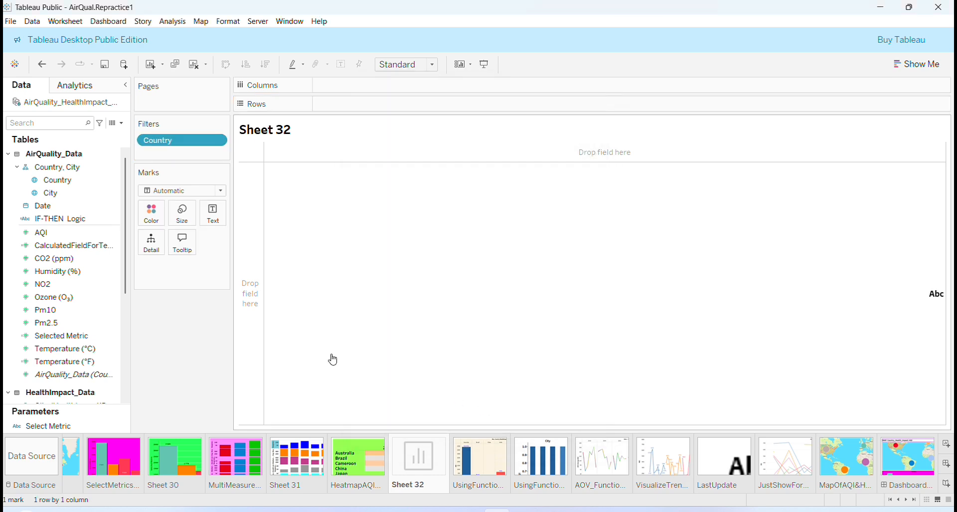
pyautogui.click(221, 142)
pyautogui.click(164, 169)
# Step: Build a heatmap with AQI on Color, YEAR(Date) on Columns and Country on Rows, selecting all countries
pyautogui.moveTo(37, 232); pyautogui.dragTo(151, 286)
pyautogui.moveTo(37, 206); pyautogui.dragTo(397, 153)
pyautogui.moveTo(52, 180); pyautogui.dragTo(359, 146)
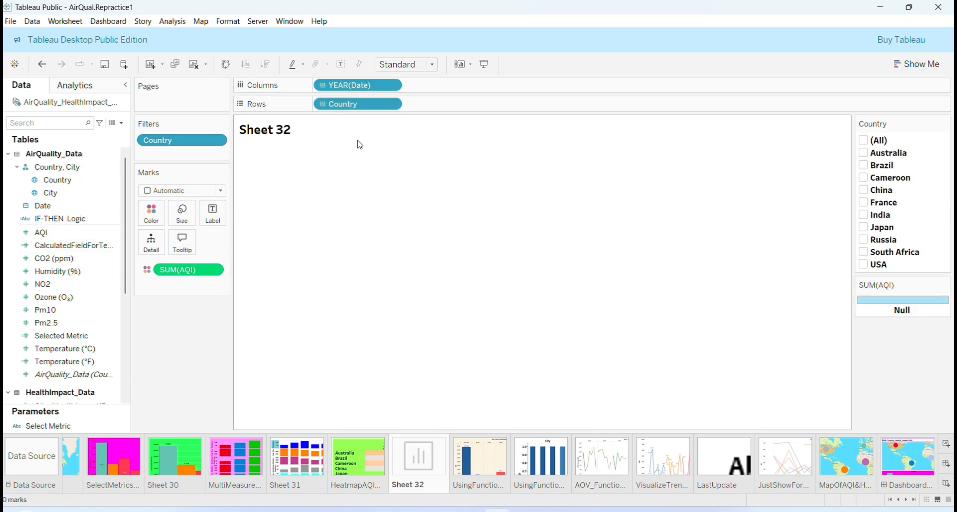
pyautogui.click(863, 140)
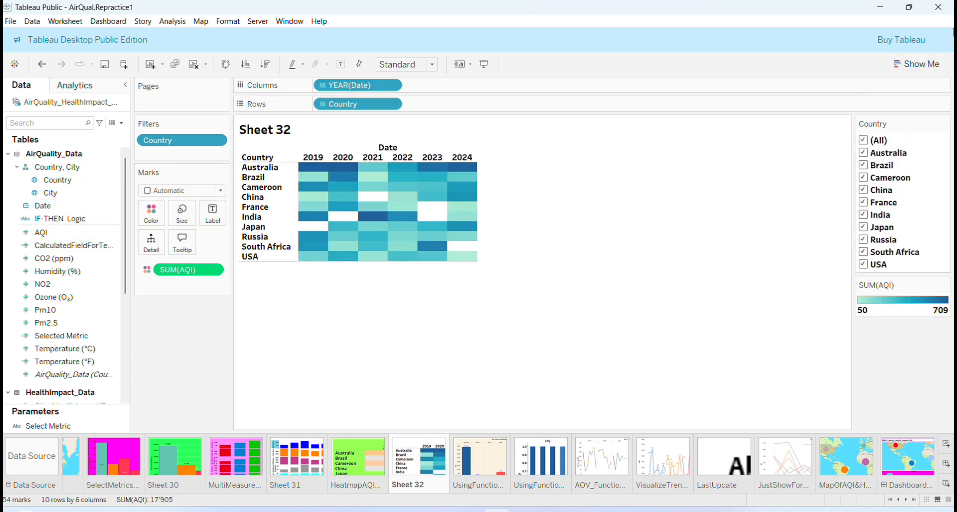
# Step: Use Show Me to turn Sheet 32 into a highlight table with AQI values labeled on colored squares, checking the HeatmapAQI sheet
pyautogui.click(921, 67)
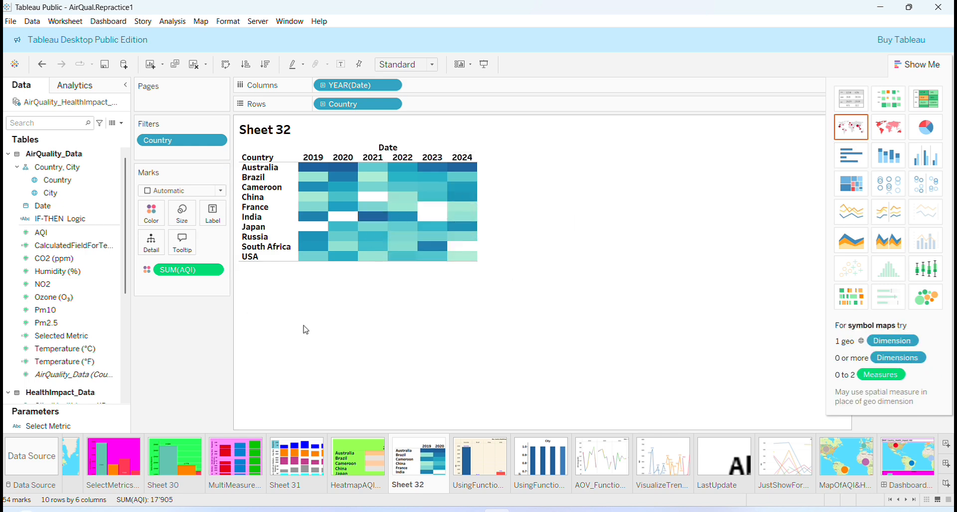
pyautogui.click(850, 105)
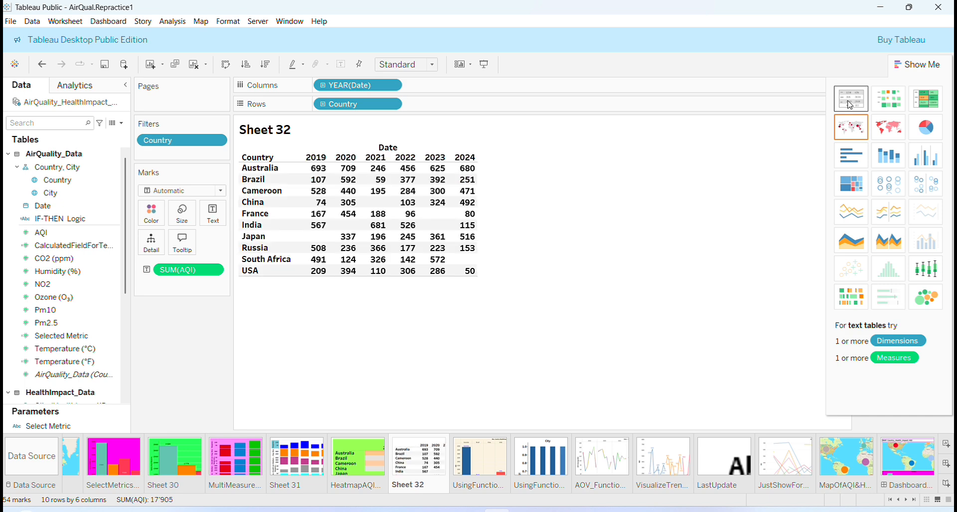
pyautogui.click(888, 100)
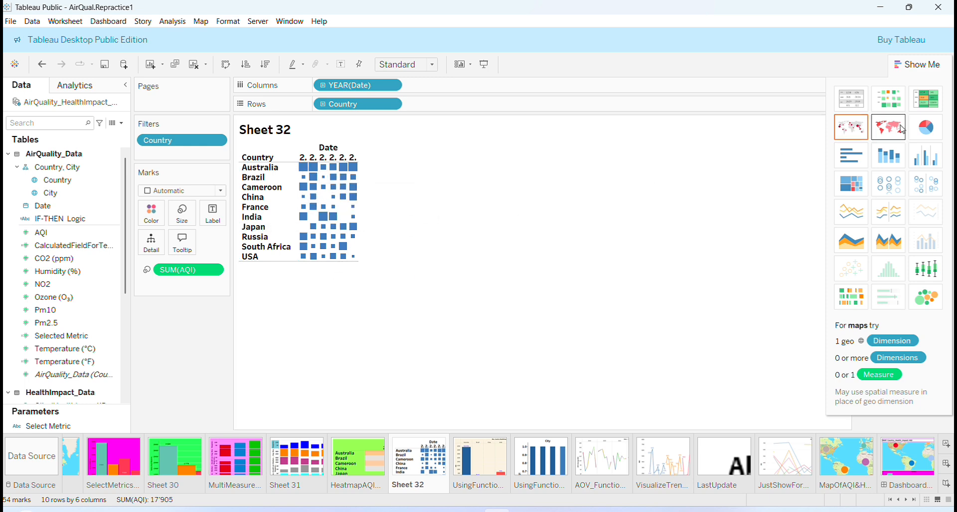
pyautogui.hotkey('ctrl', 'pageup')
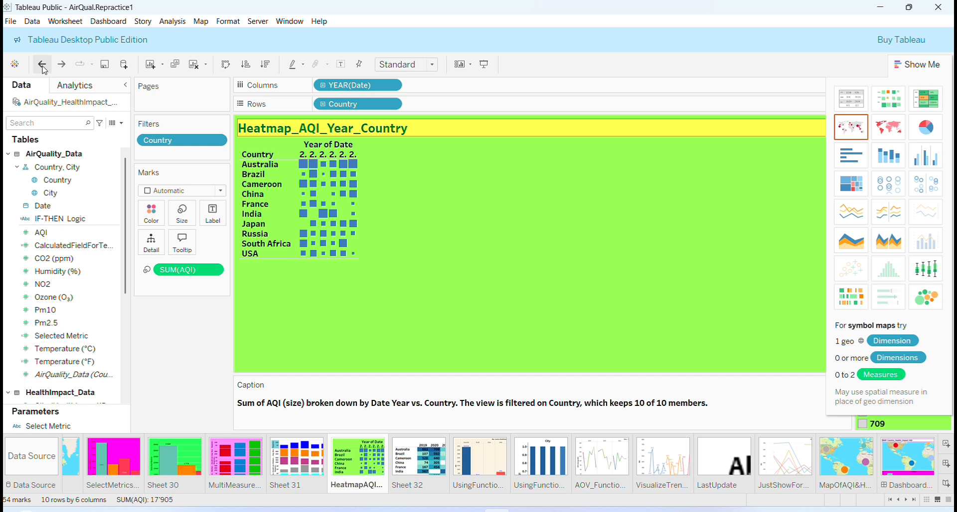
pyautogui.click(43, 67)
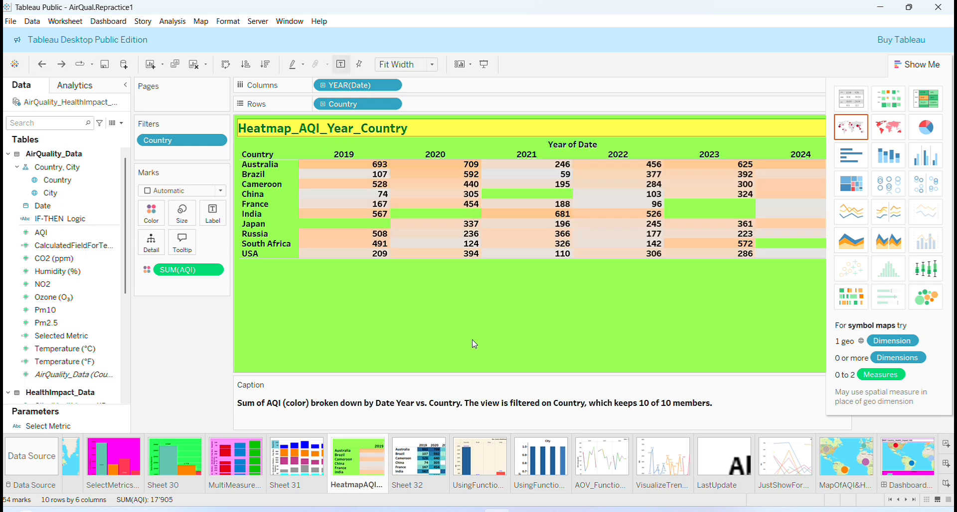
pyautogui.click(412, 465)
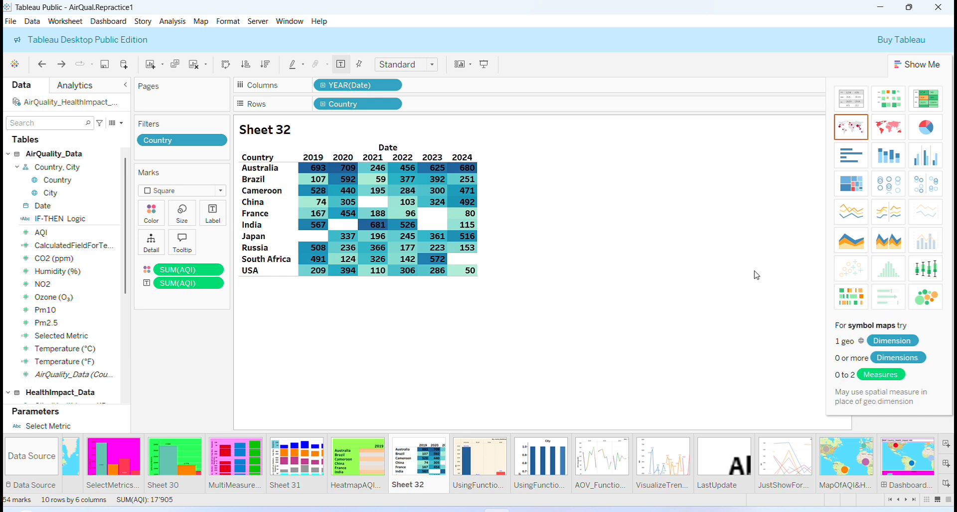
# Step: Close Show Me and give Sheet 32 an orange background with a yellow-shaded title
pyautogui.click(916, 64)
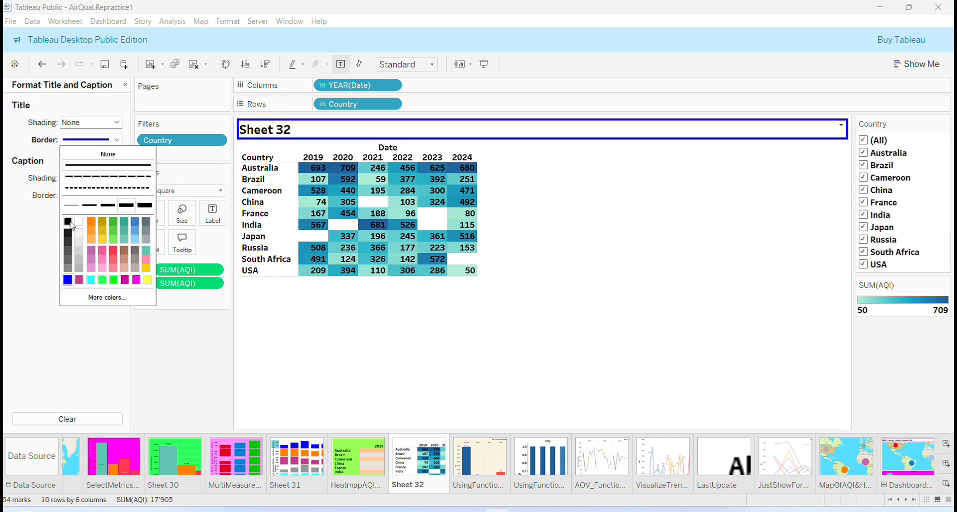
pyautogui.click(69, 273)
pyautogui.click(125, 85)
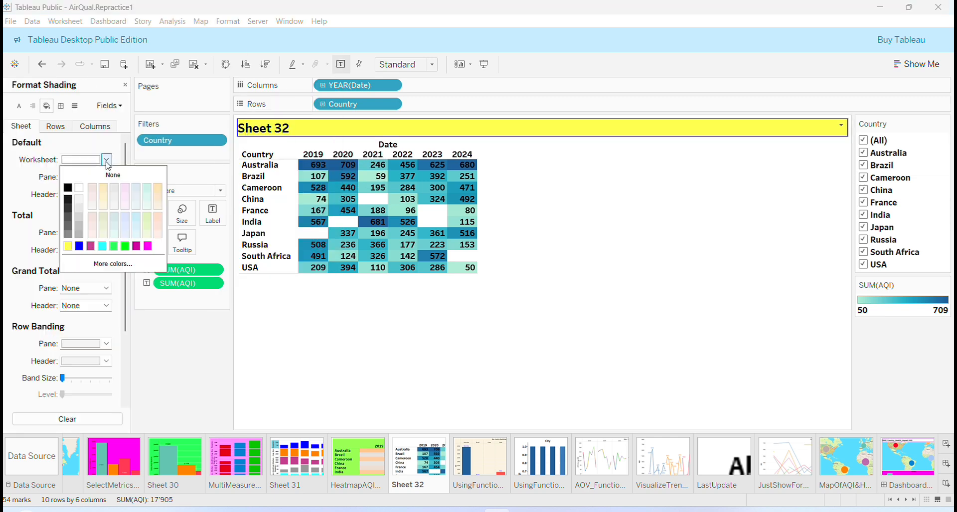
pyautogui.click(112, 264)
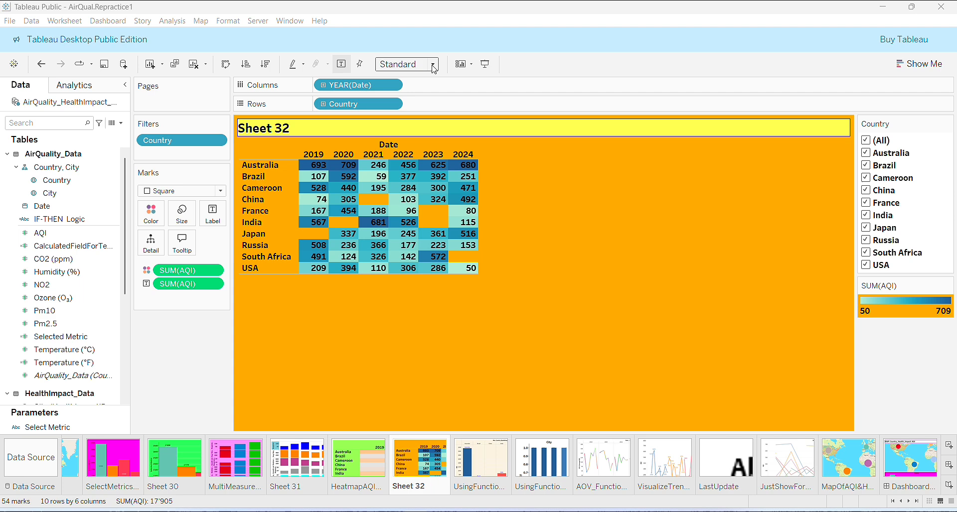
# Step: Fit the view to width and show the worksheet caption
pyautogui.click(432, 64)
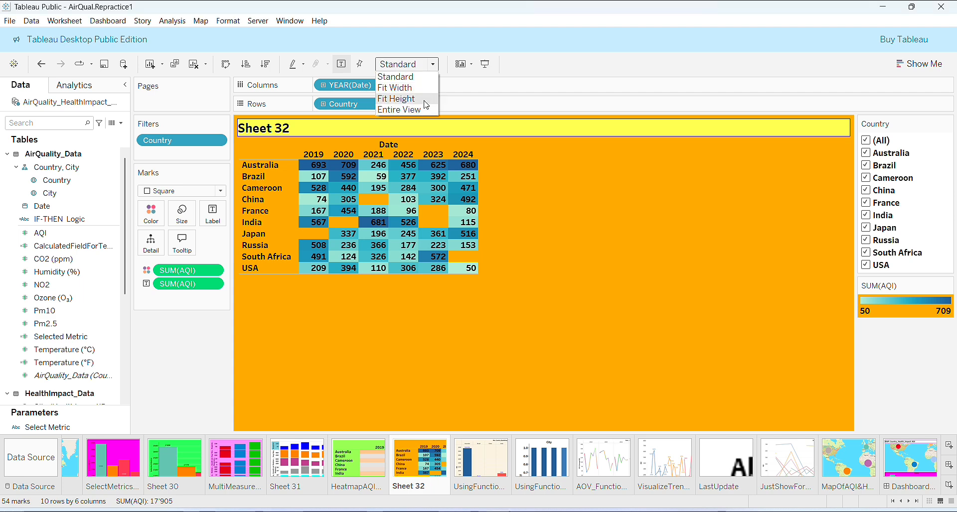
pyautogui.click(425, 88)
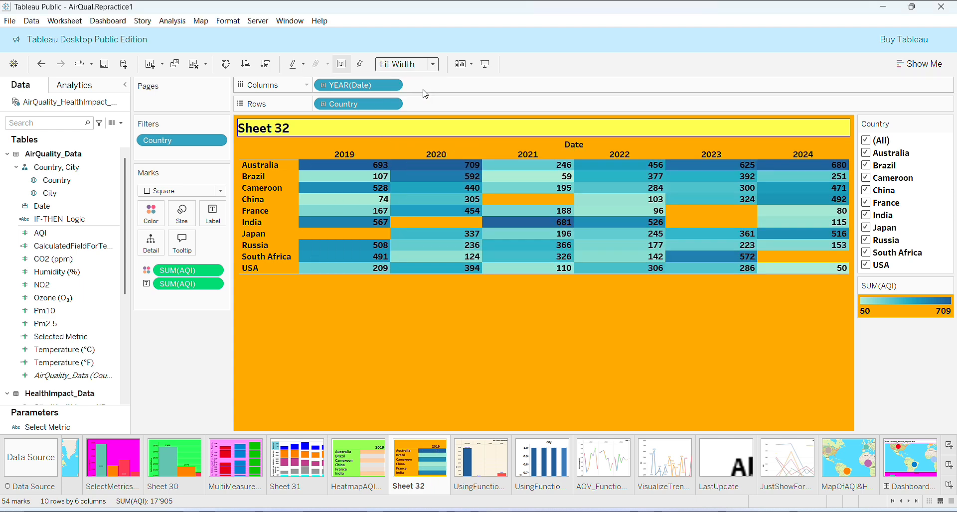
pyautogui.click(62, 26)
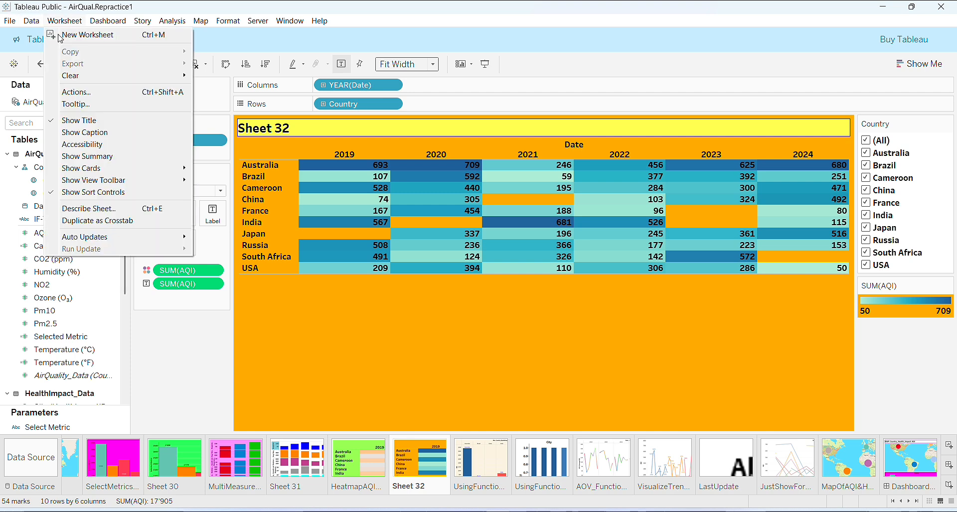
pyautogui.click(63, 133)
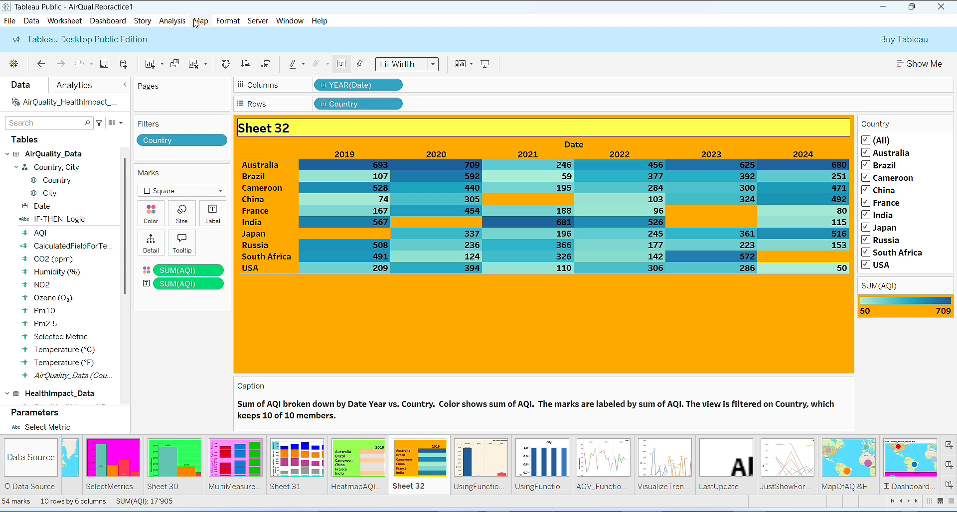
# Step: Change the worksheet shading to the gold color #ffd061 and close the Format Shading pane
pyautogui.click(225, 25)
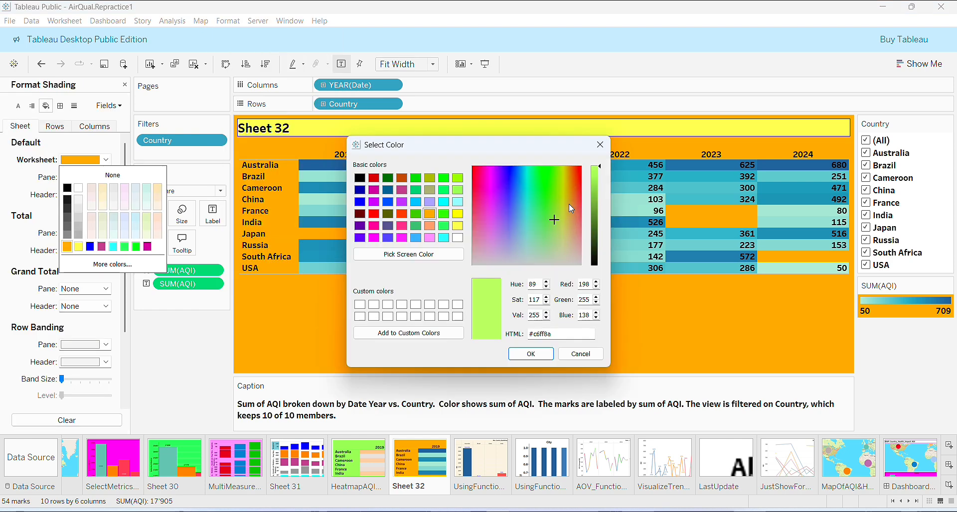
pyautogui.click(569, 205)
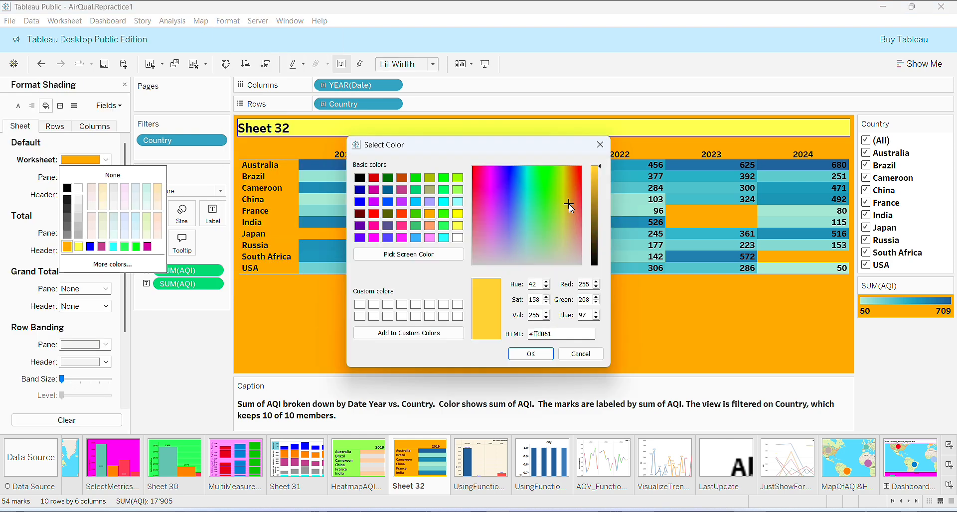
pyautogui.click(533, 353)
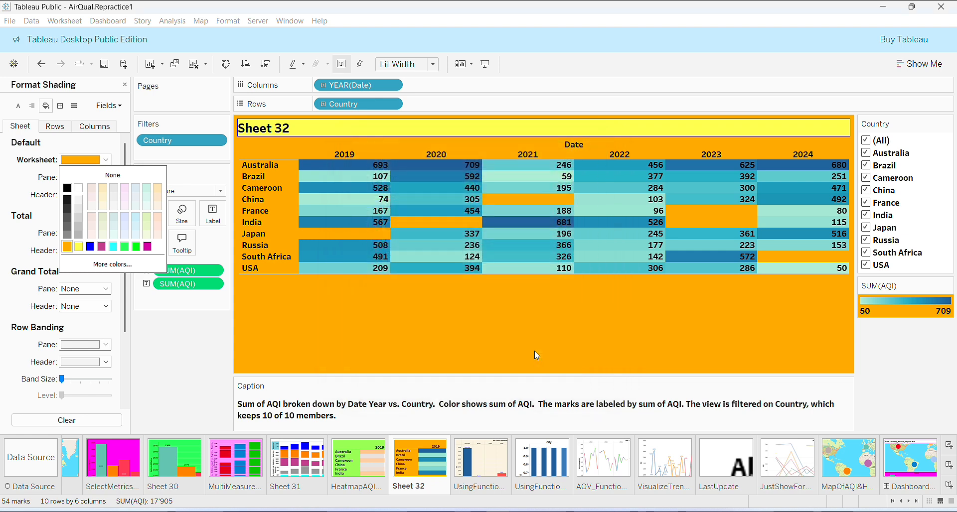
pyautogui.click(195, 399)
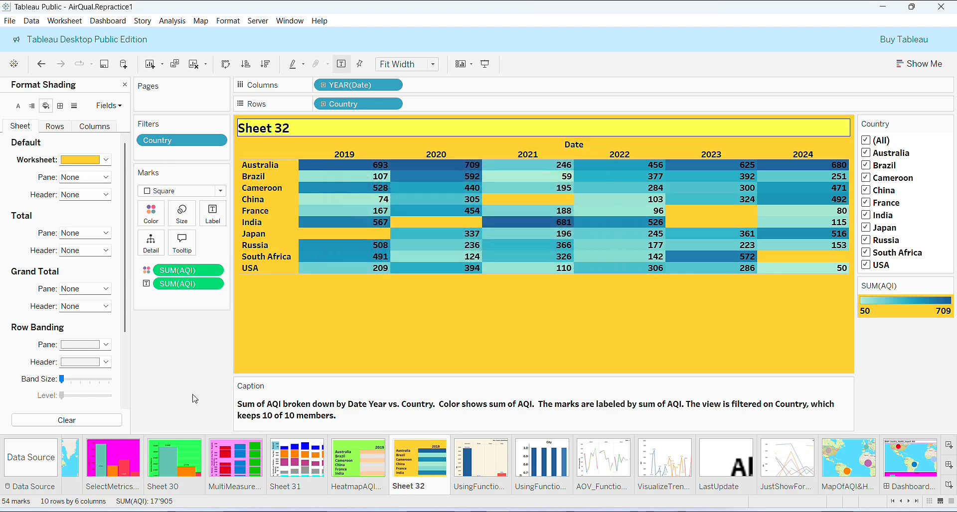
pyautogui.click(125, 85)
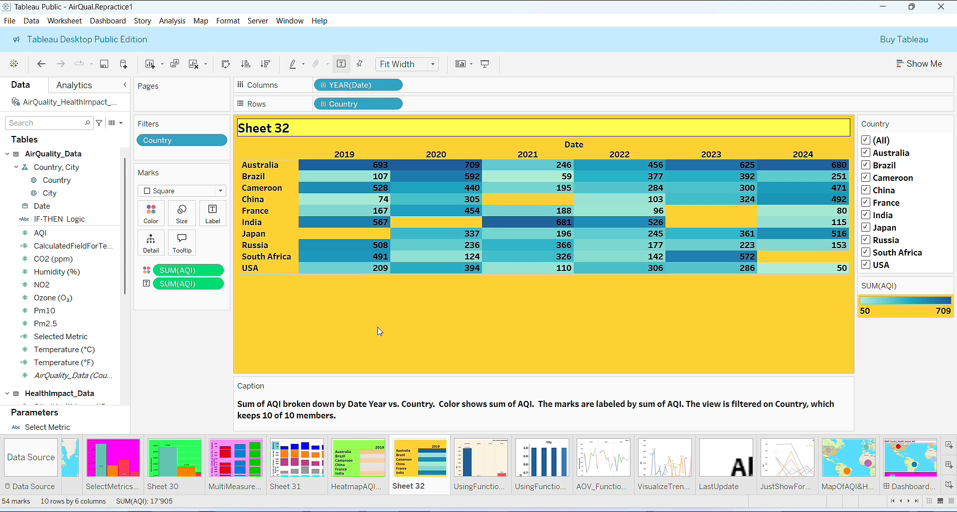
# Step: Inspect individual heatmap marks by selecting and hovering over them
pyautogui.click(436, 176)
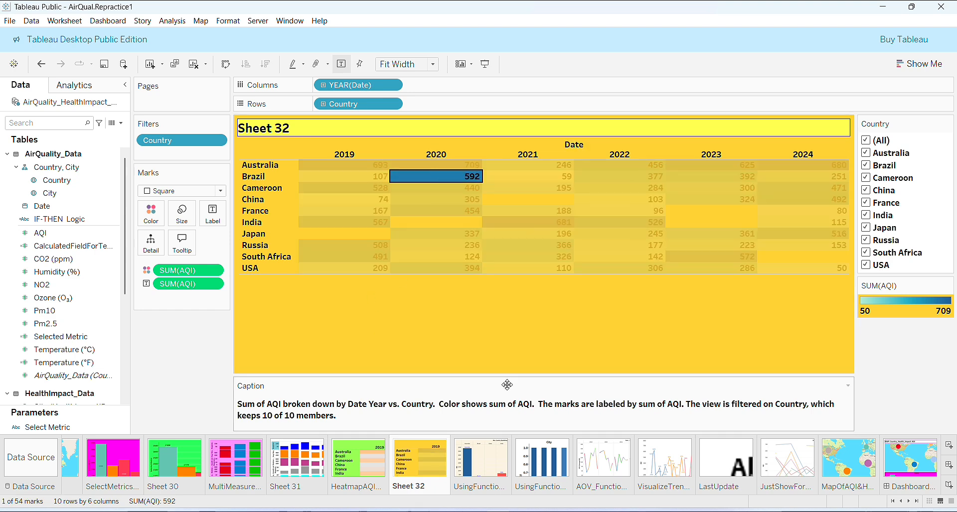
pyautogui.moveTo(456, 178)
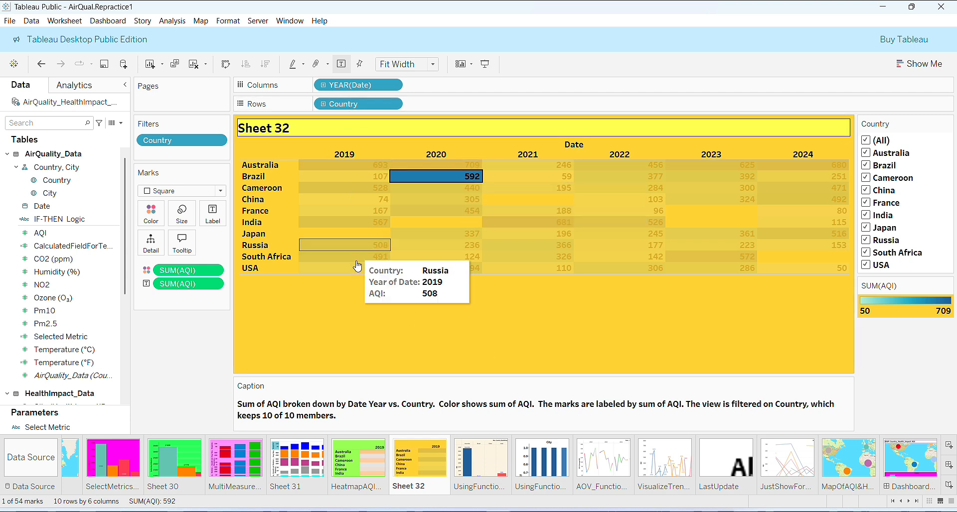
pyautogui.click(344, 234)
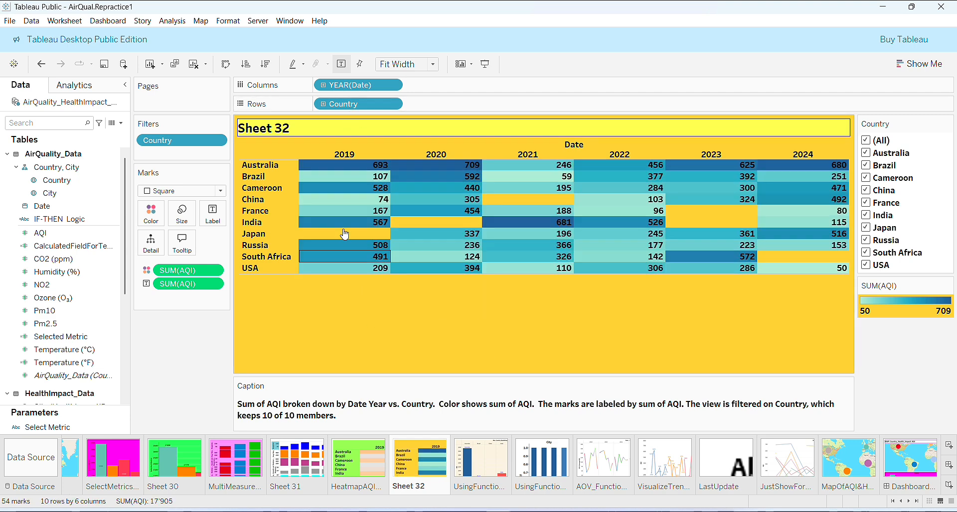
# Step: Set the AQI mark labels' font color to red (#ff0000)
pyautogui.click(342, 64)
pyautogui.click(342, 64)
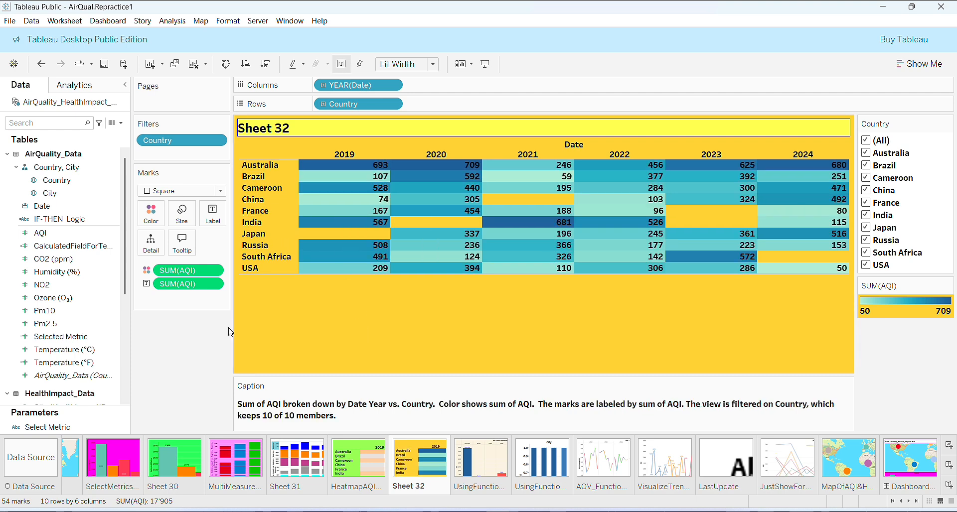
pyautogui.click(211, 216)
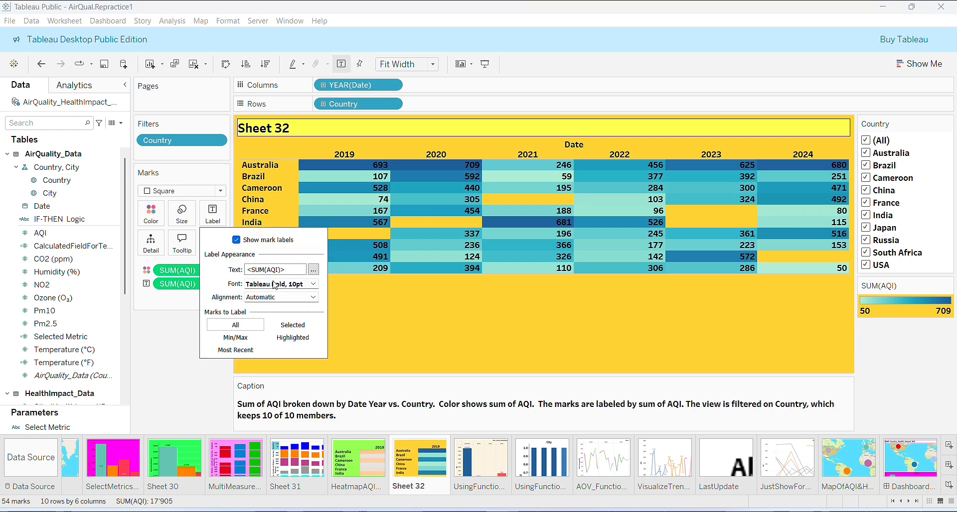
pyautogui.click(314, 285)
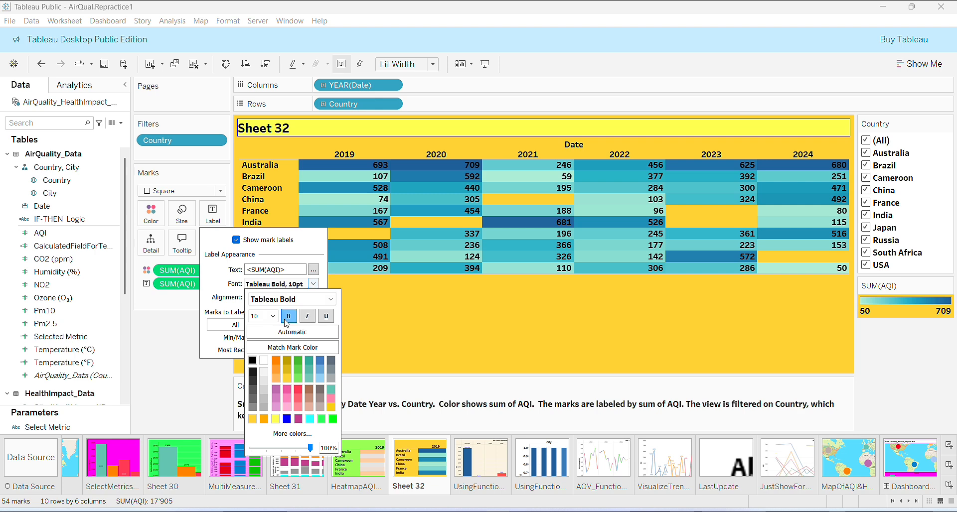
pyautogui.click(292, 434)
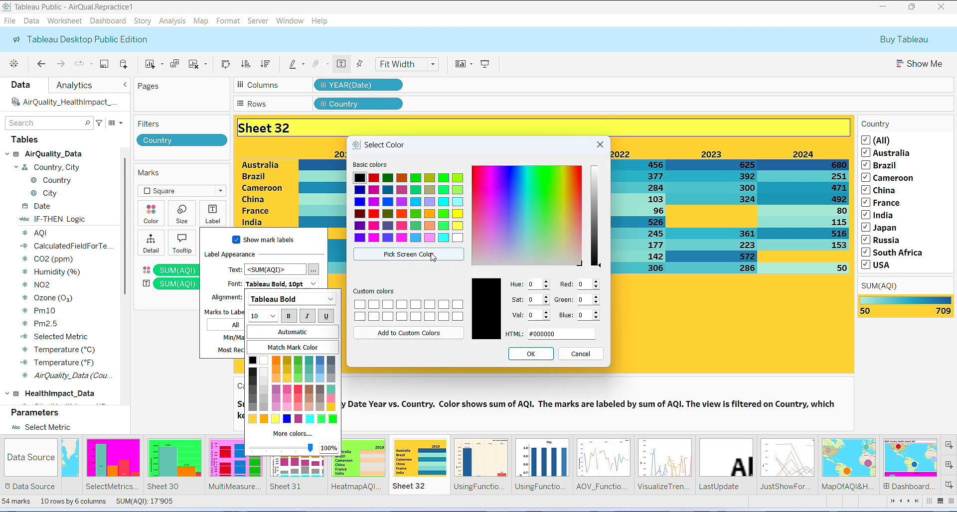
pyautogui.click(402, 214)
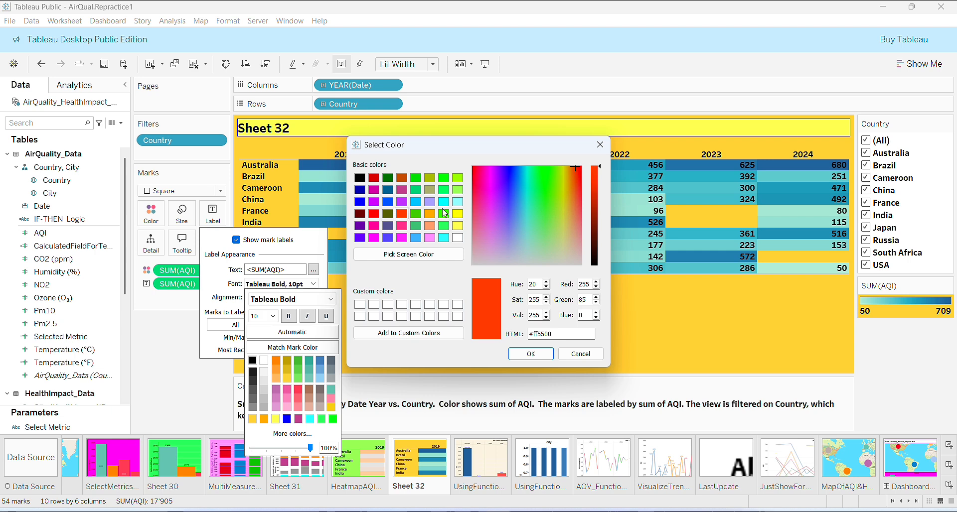
pyautogui.click(373, 213)
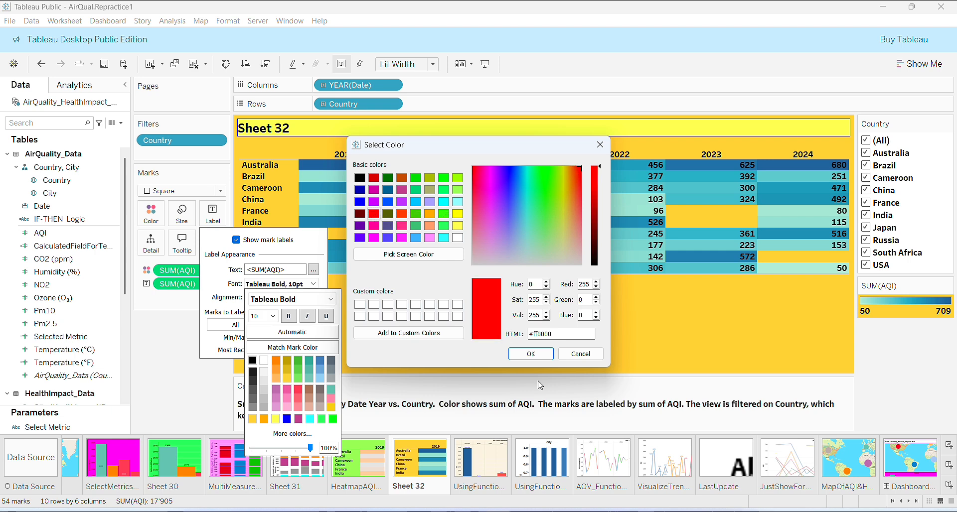
pyautogui.click(529, 353)
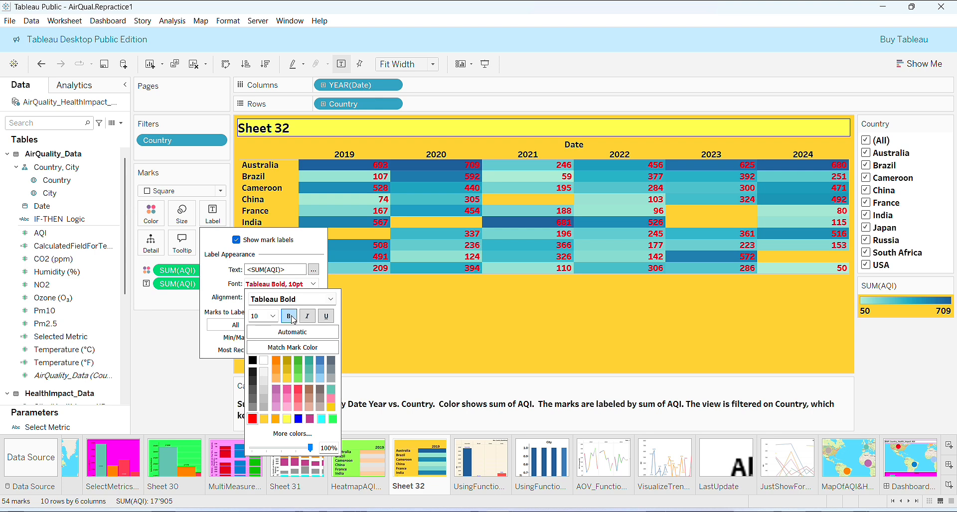
# Step: Adjust the label font size and clear Brazil and France in the Country filter
pyautogui.click(273, 316)
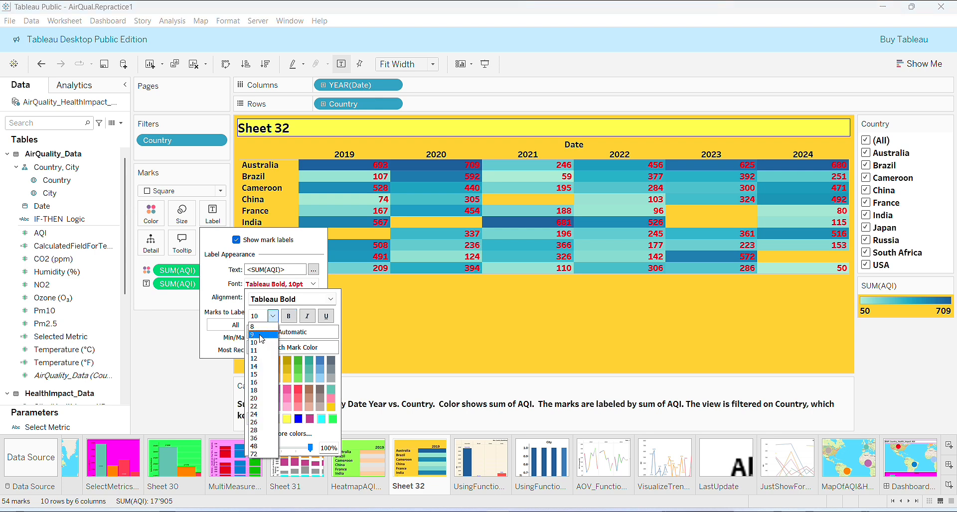
pyautogui.click(262, 342)
pyautogui.press('Up')
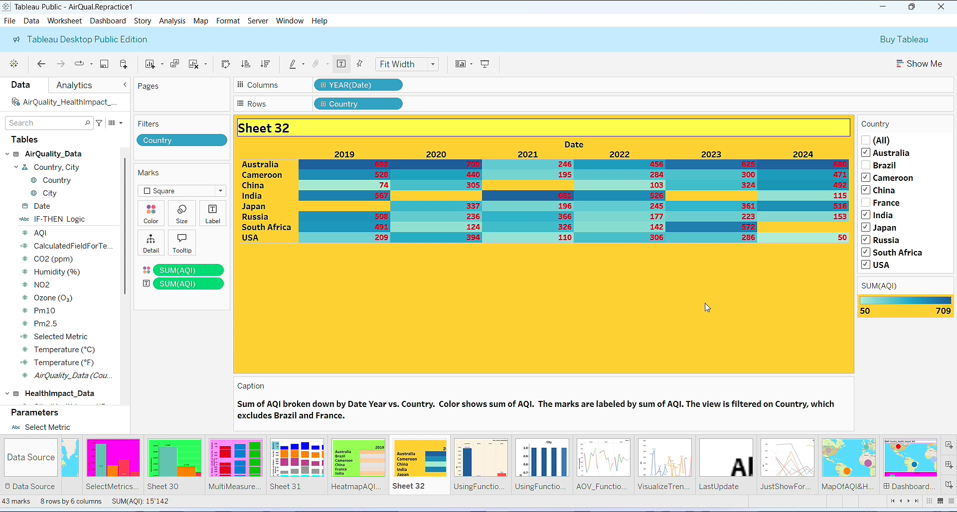
pyautogui.moveTo(395, 196)
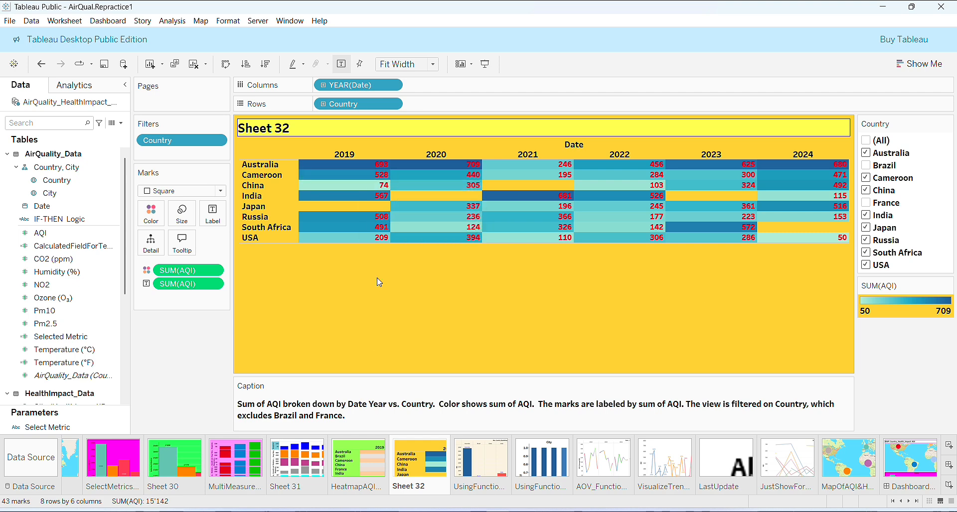